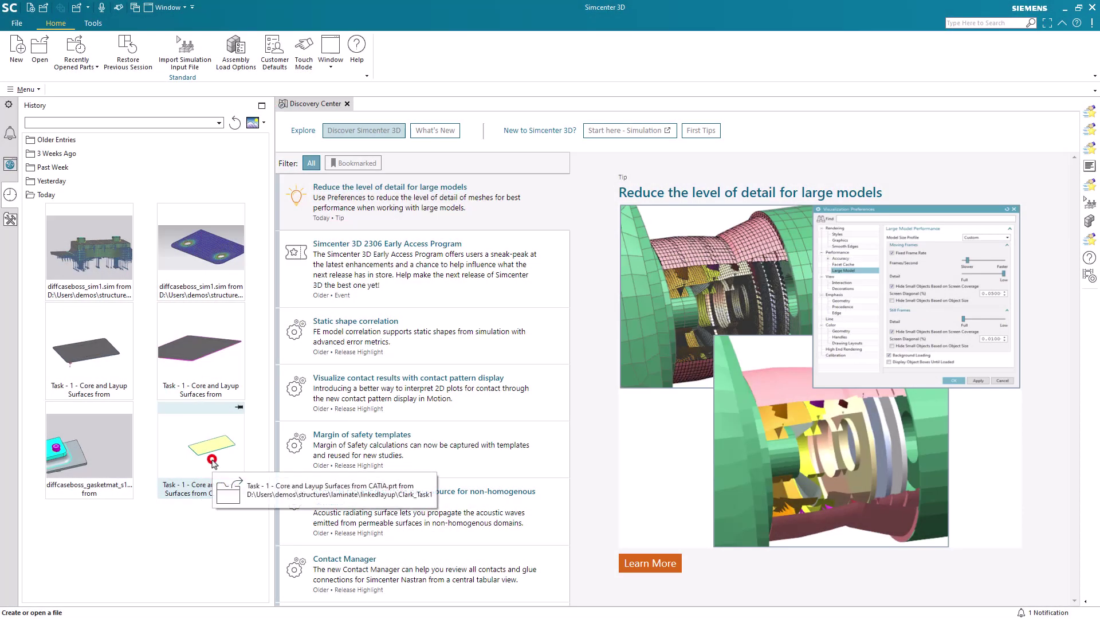
Open the 'Core and Layup Surfaces from CATIA' part and view it isometrically.
{"action": "left_click", "coordinate": [214, 463]}
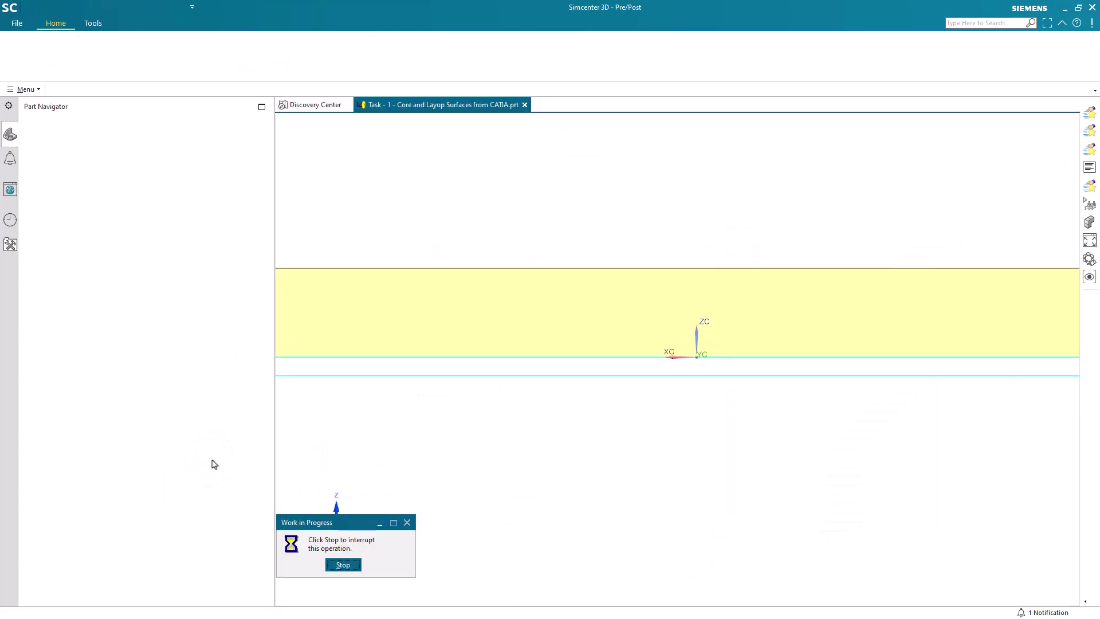
{"action": "right_click_drag", "start_coordinate": [427, 455], "coordinate": [407, 480]}
{"action": "middle_click_drag", "start_coordinate": [478, 432], "coordinate": [565, 482]}
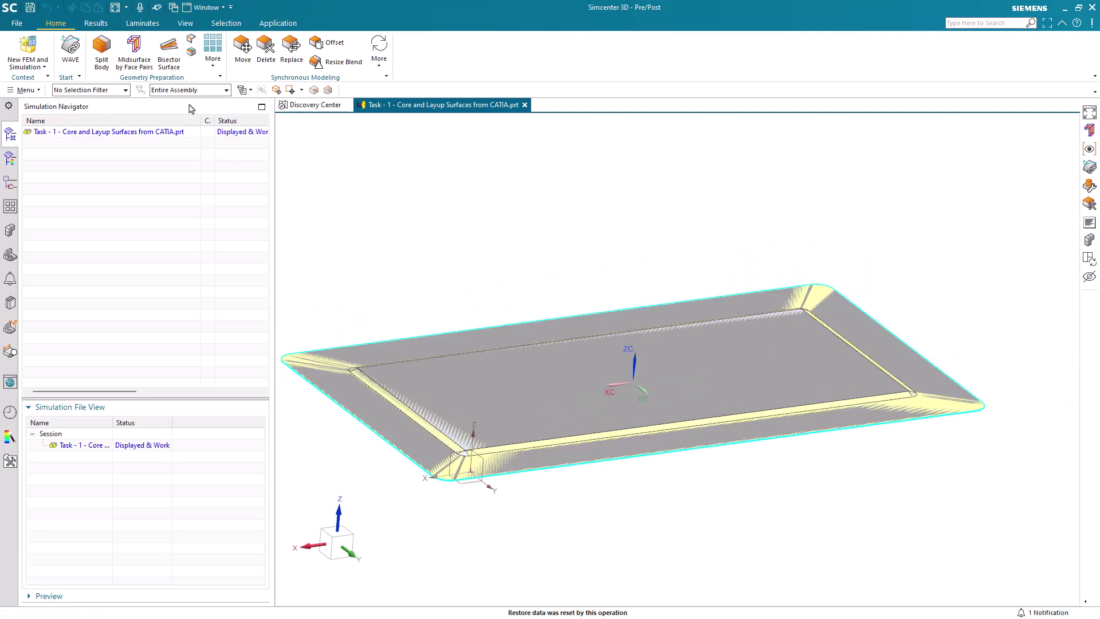
Create a Nastran FEM and simulation using all bodies, with SOL 101 Linear Statics 'Solution 1'.
{"action": "left_click", "coordinate": [28, 49]}
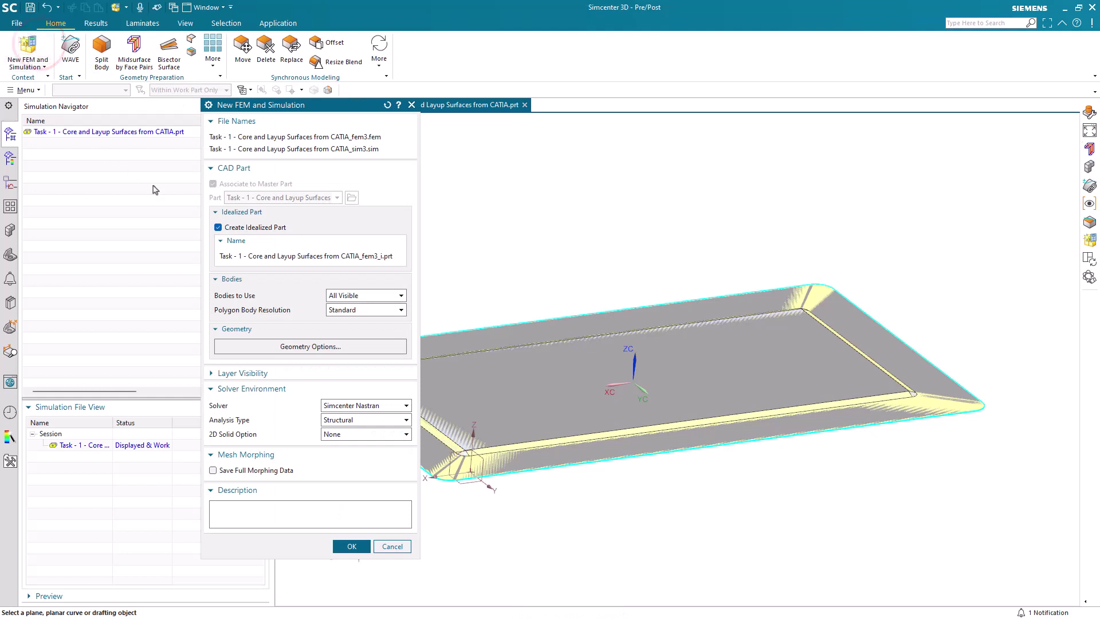
{"action": "left_click", "coordinate": [346, 296]}
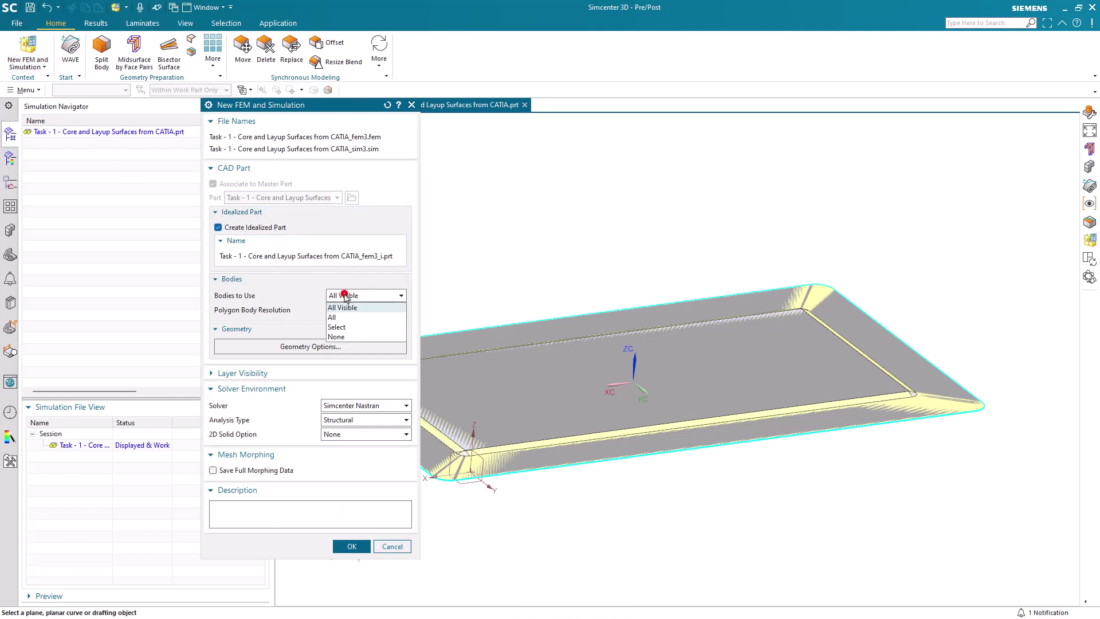
{"action": "left_click", "coordinate": [344, 317]}
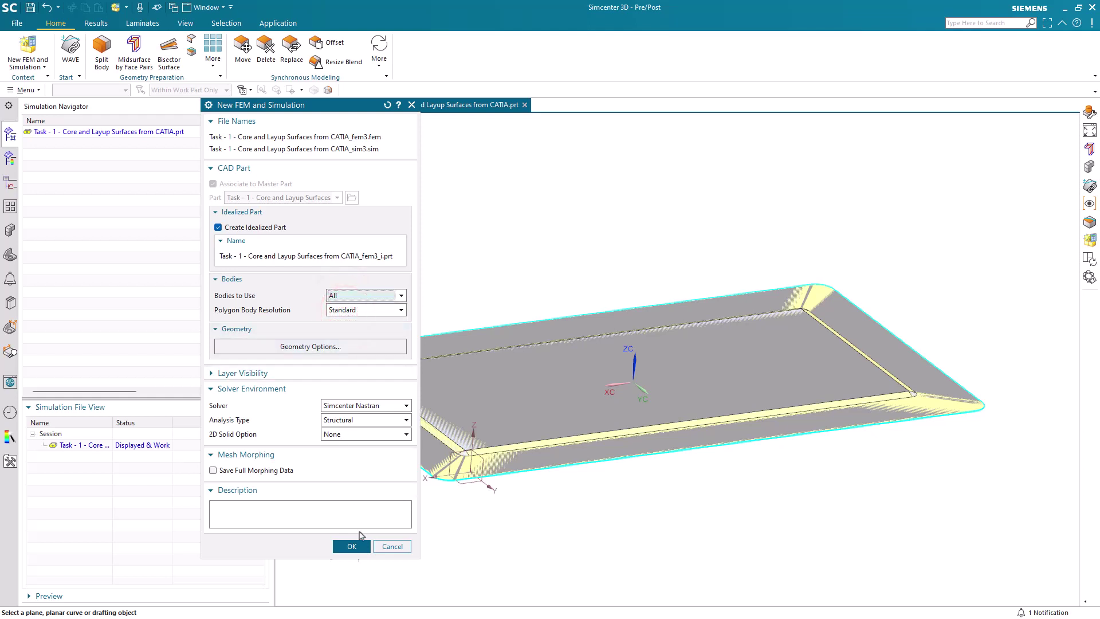
{"action": "left_click", "coordinate": [361, 543]}
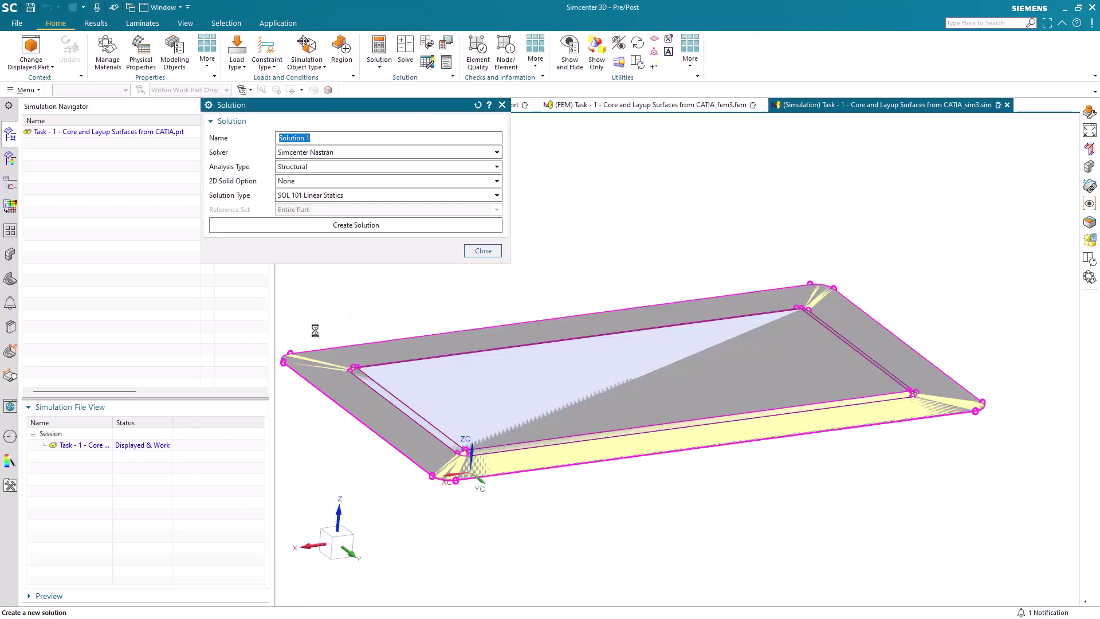
{"action": "left_click", "coordinate": [333, 225]}
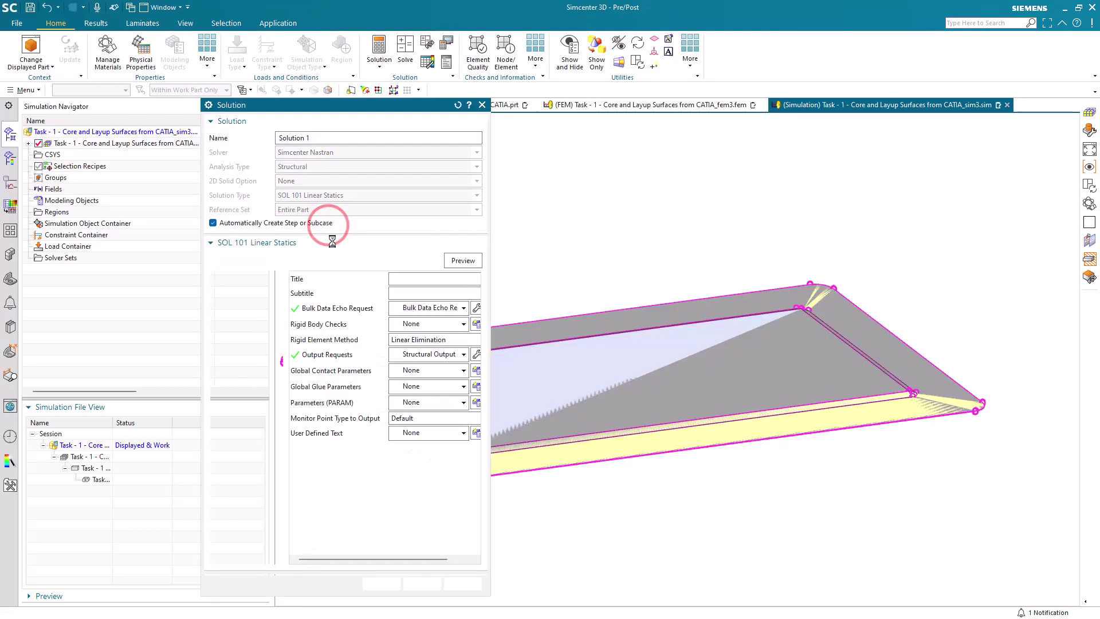
{"action": "key", "text": "Return"}
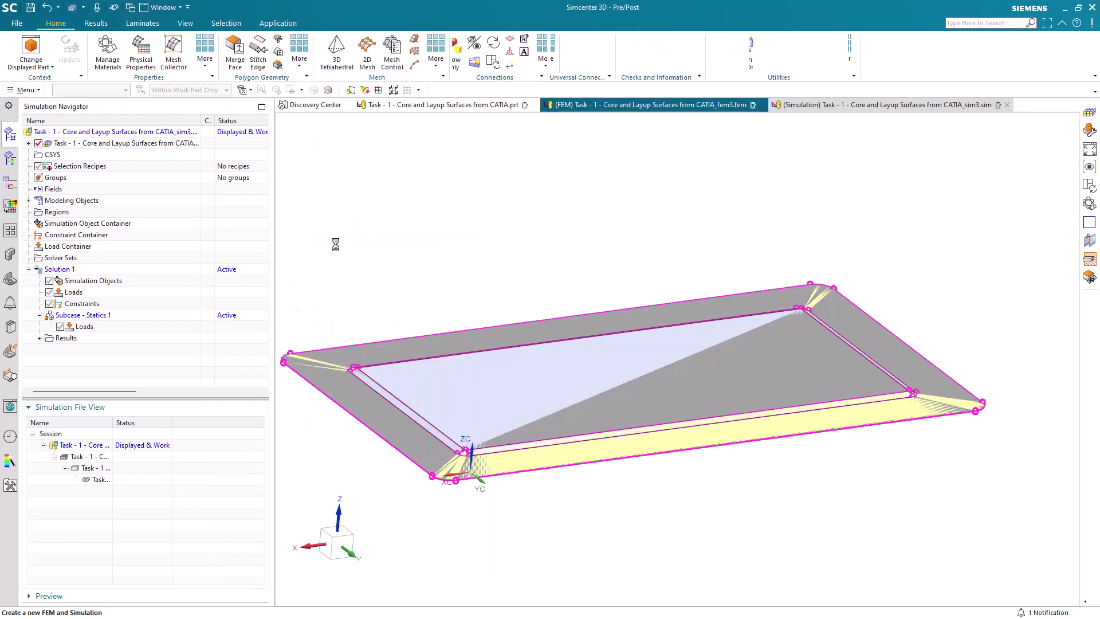
Open the fem3_i idealized part and accept the warning.
{"action": "double_click", "coordinate": [111, 422]}
{"action": "double_click", "coordinate": [120, 468]}
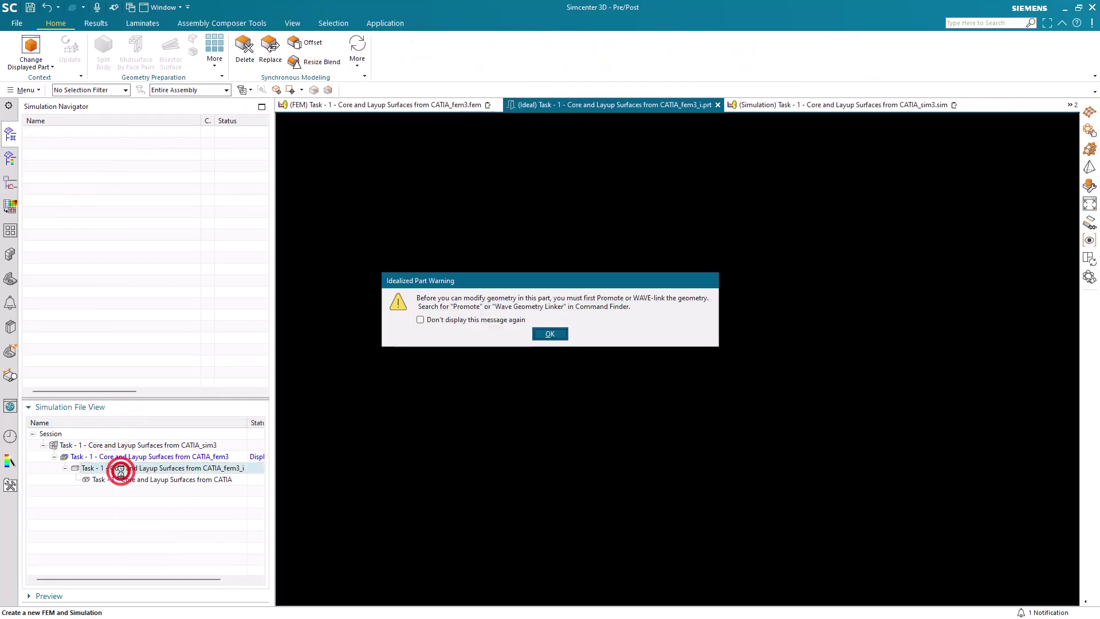
{"action": "left_click", "coordinate": [542, 334]}
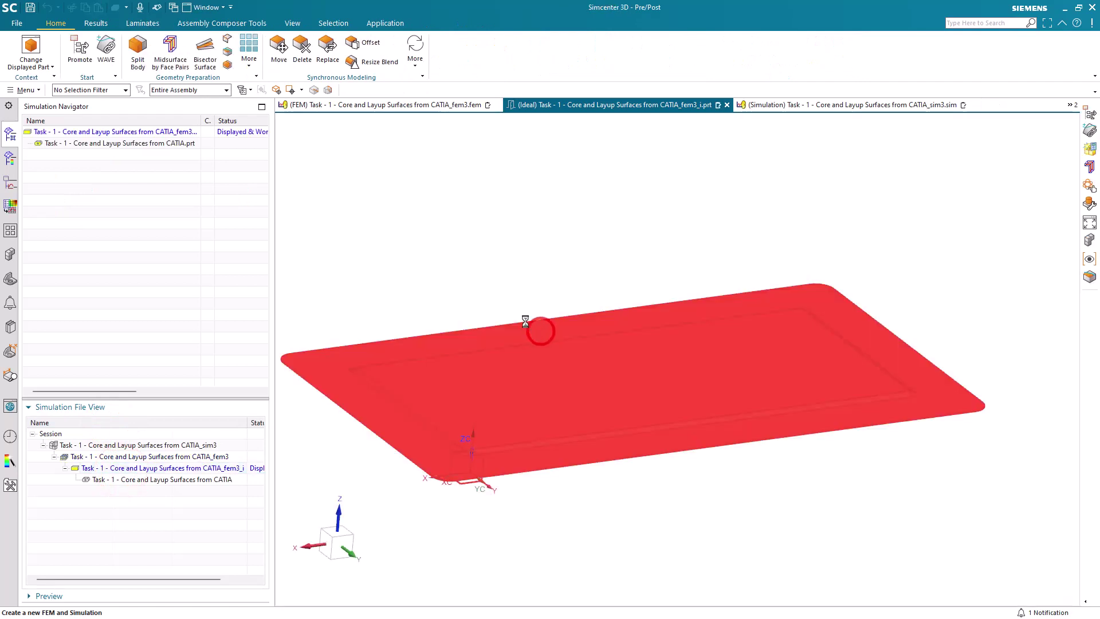
Make layer 11 the work layer in Layer Settings.
{"action": "left_click", "coordinate": [34, 91]}
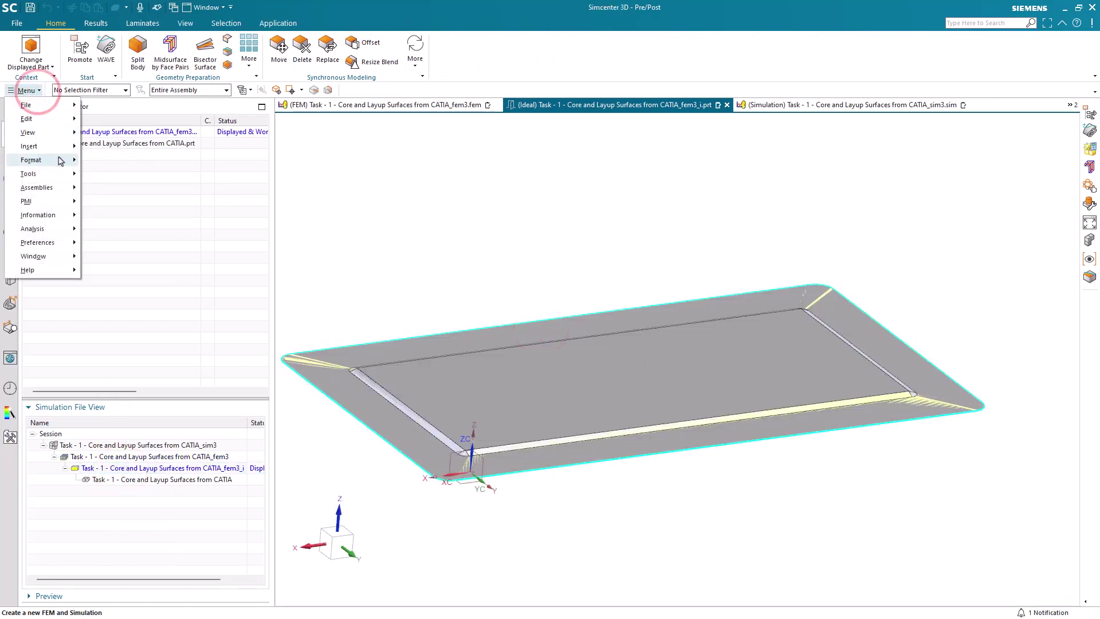
{"action": "left_click", "coordinate": [54, 155]}
{"action": "left_click", "coordinate": [96, 163]}
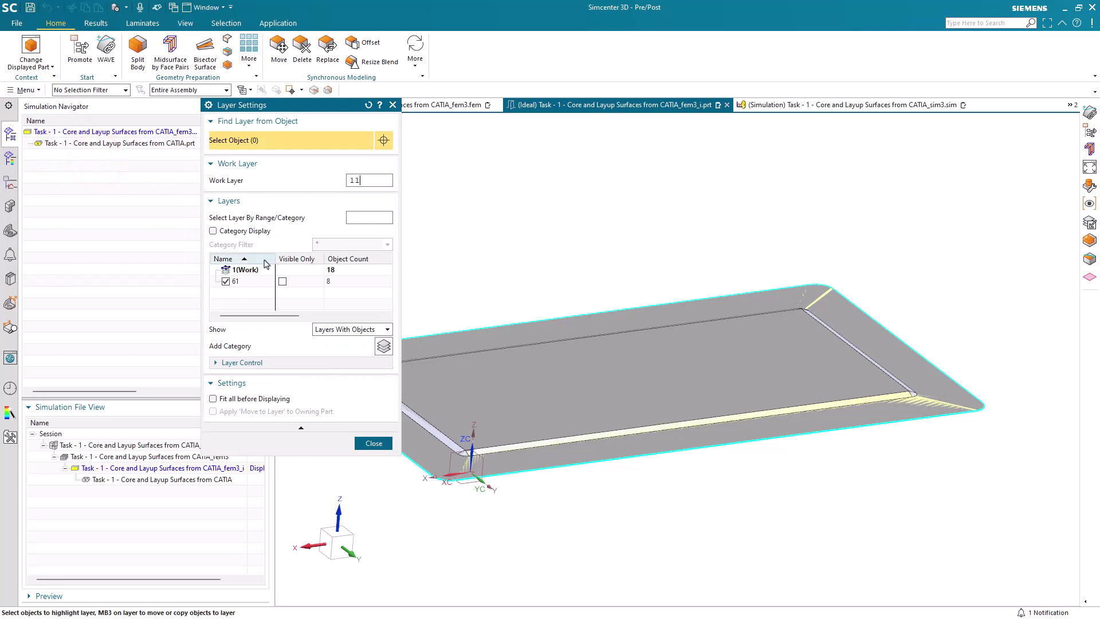
{"action": "type", "text": "11"}
{"action": "key", "text": "Return"}
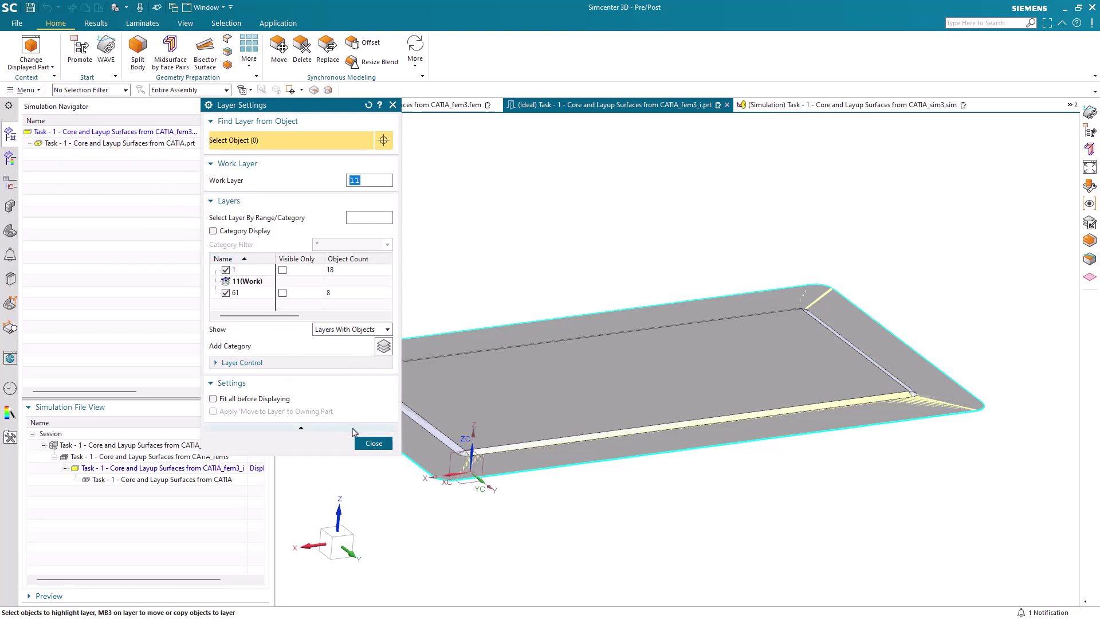
{"action": "left_click", "coordinate": [373, 443]}
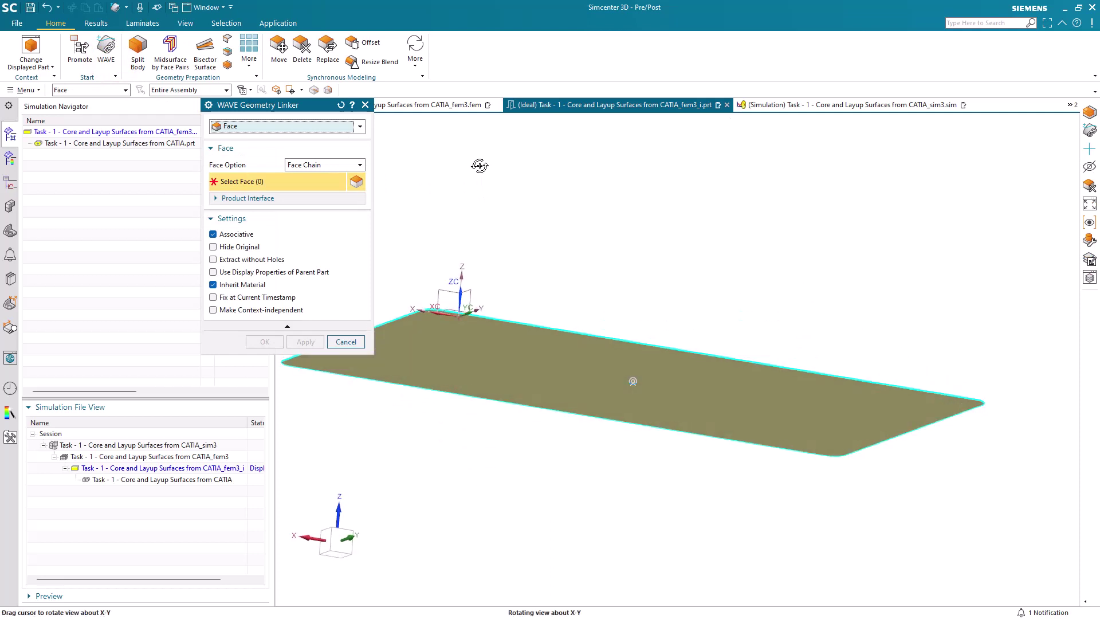
WAVE-link the single flat layup sheet face into the idealized part.
{"action": "left_click", "coordinate": [342, 164]}
{"action": "left_click", "coordinate": [336, 176]}
{"action": "left_click", "coordinate": [460, 344]}
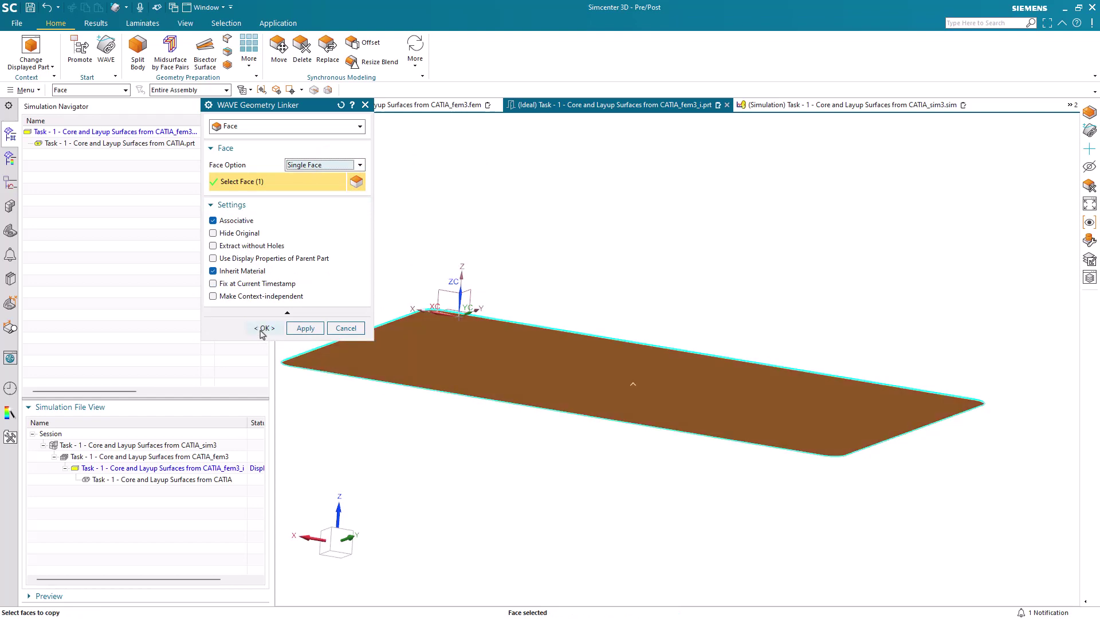
{"action": "left_click", "coordinate": [262, 329]}
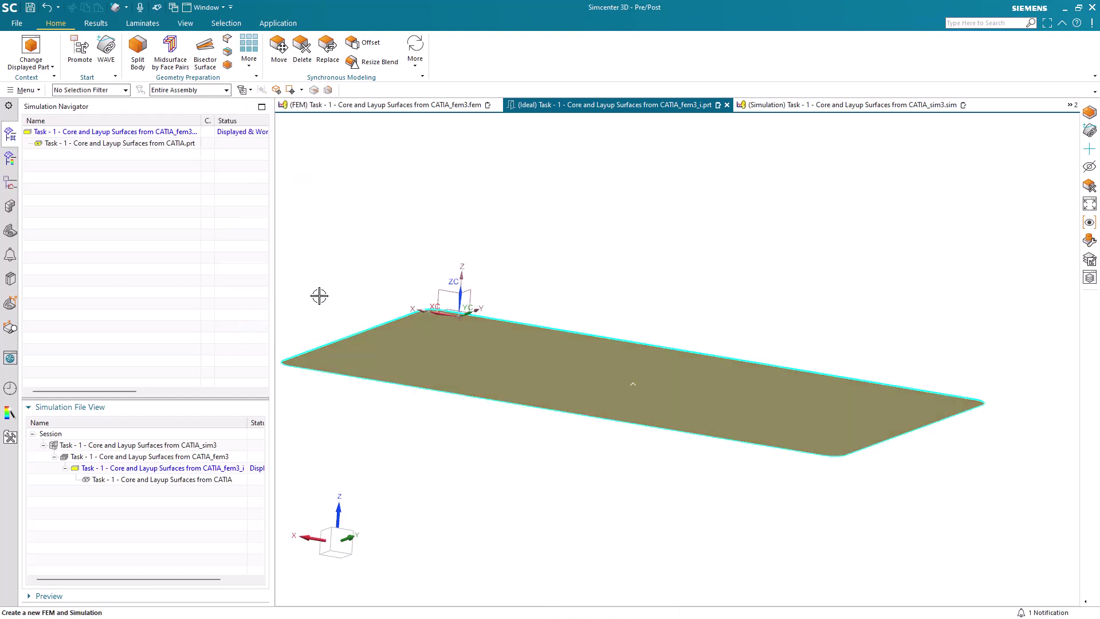
Start a WAVE Composite Curve link with Tangent Curves selection intent.
{"action": "middle_click_drag", "start_coordinate": [319, 297], "coordinate": [315, 336]}
{"action": "scroll", "coordinate": [446, 473], "scroll_direction": "up", "scroll_amount": 3}
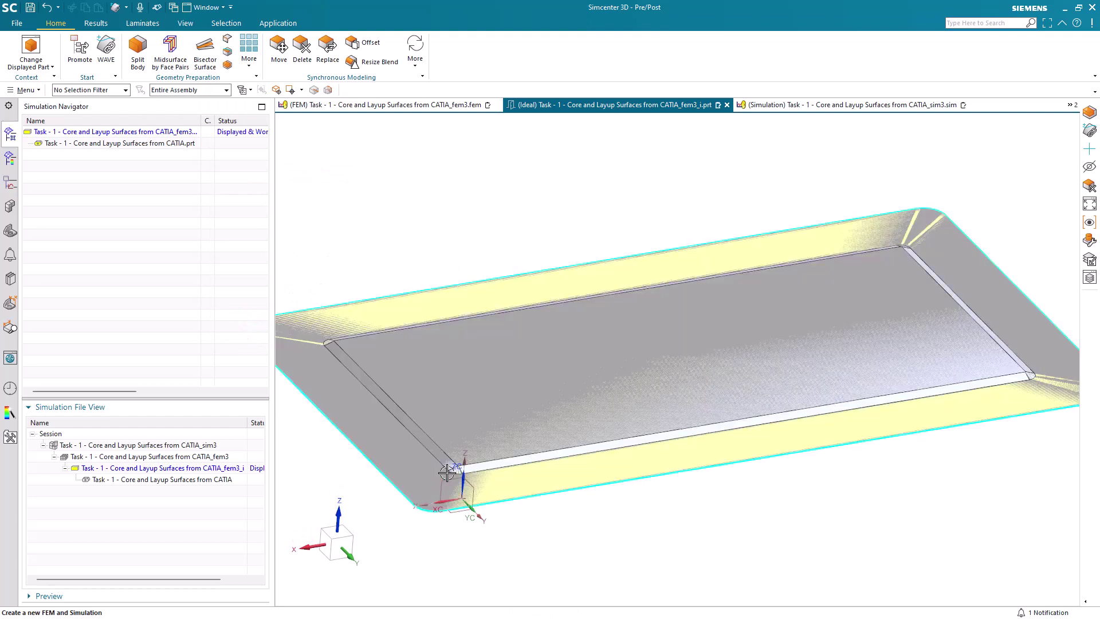
{"action": "scroll", "coordinate": [447, 473], "scroll_direction": "up", "scroll_amount": 5}
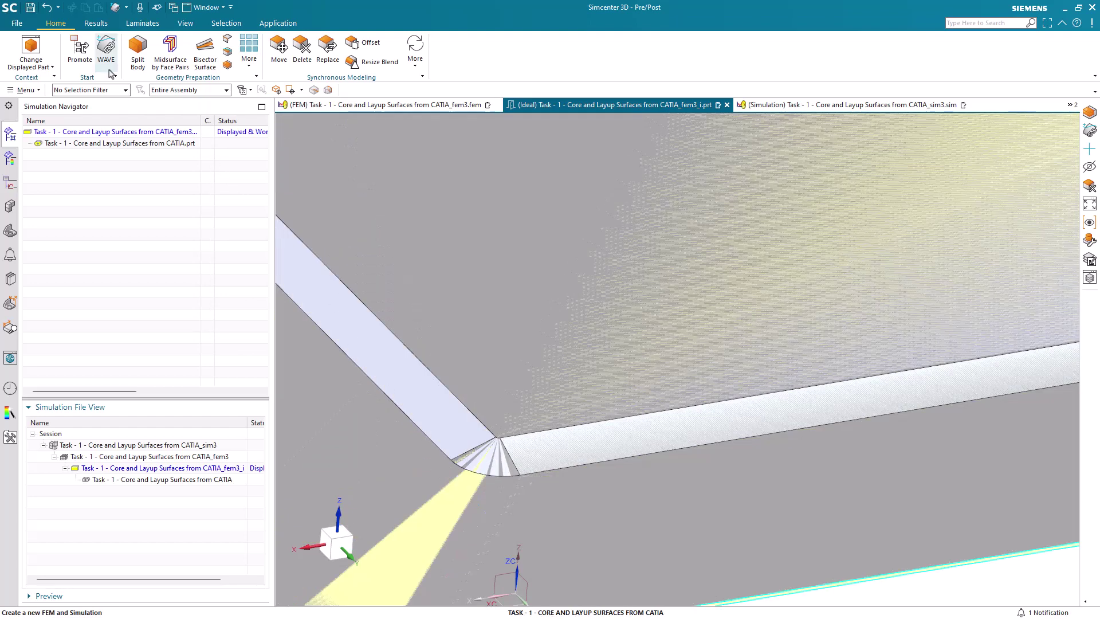
{"action": "left_click", "coordinate": [106, 51]}
{"action": "left_click", "coordinate": [240, 126]}
{"action": "left_click", "coordinate": [246, 139]}
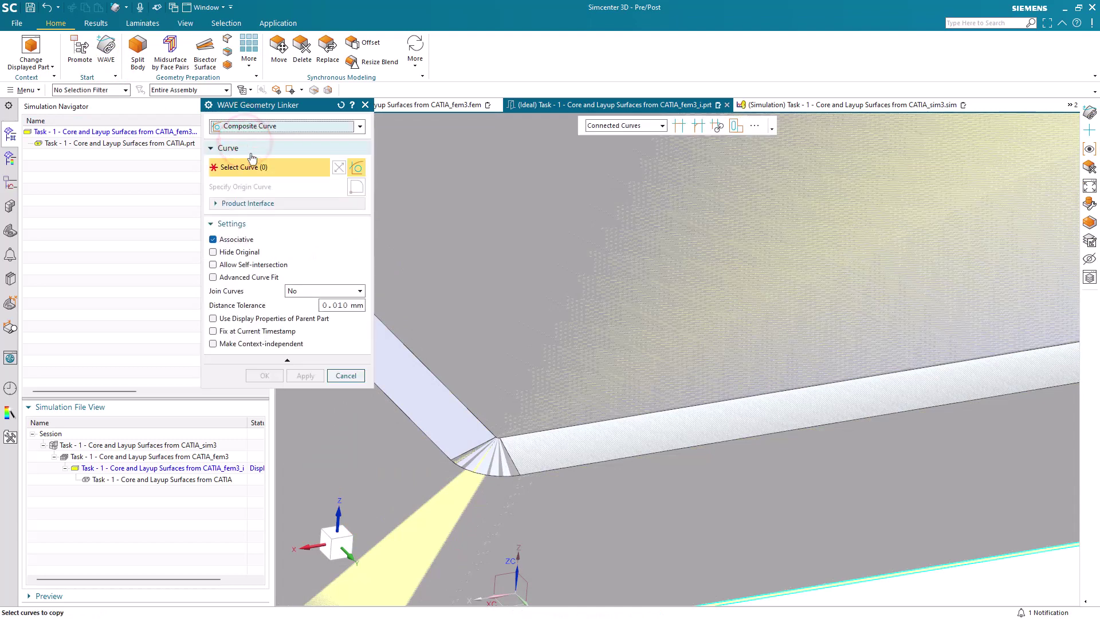
{"action": "left_click", "coordinate": [631, 125]}
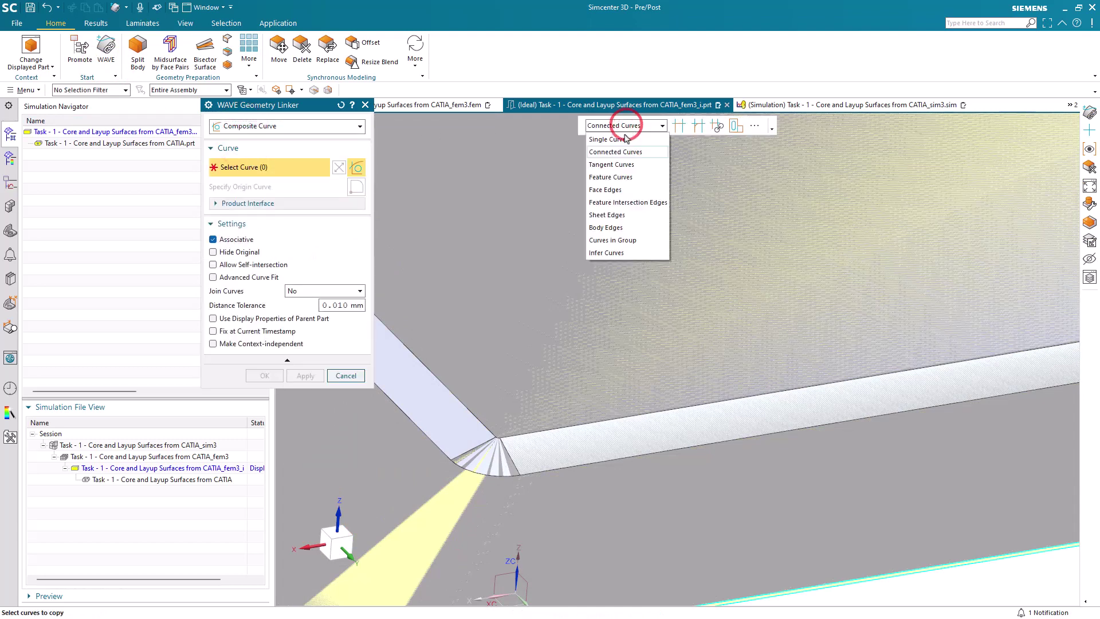
{"action": "left_click", "coordinate": [616, 161]}
Select the tray's tangent edge chains (16 curves) and create the linked composite curve.
{"action": "left_click", "coordinate": [484, 429]}
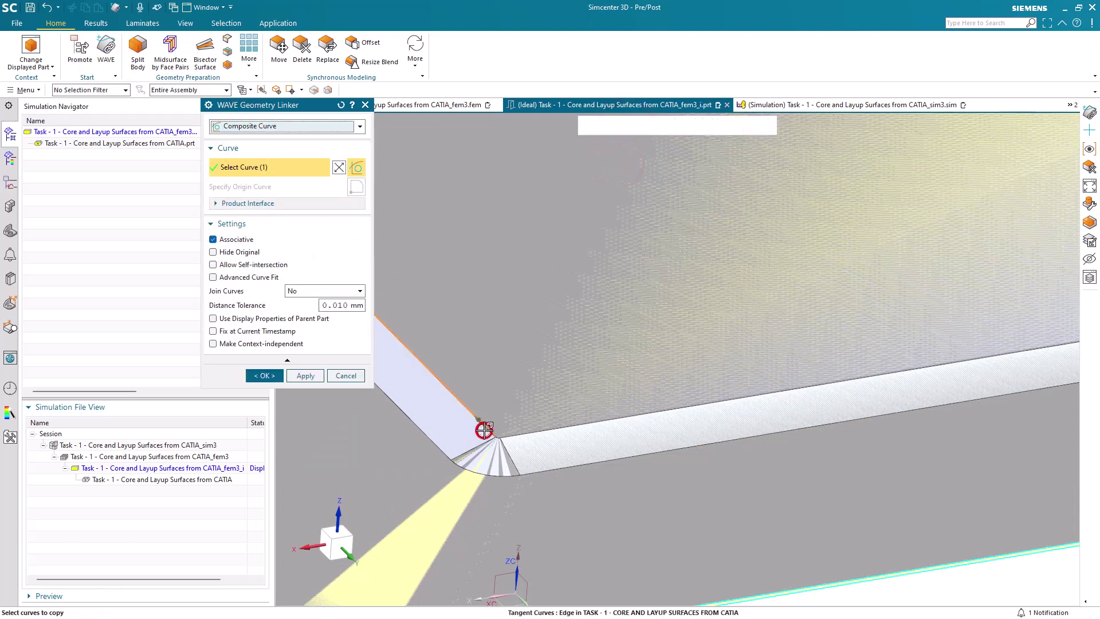
{"action": "left_click", "coordinate": [525, 437]}
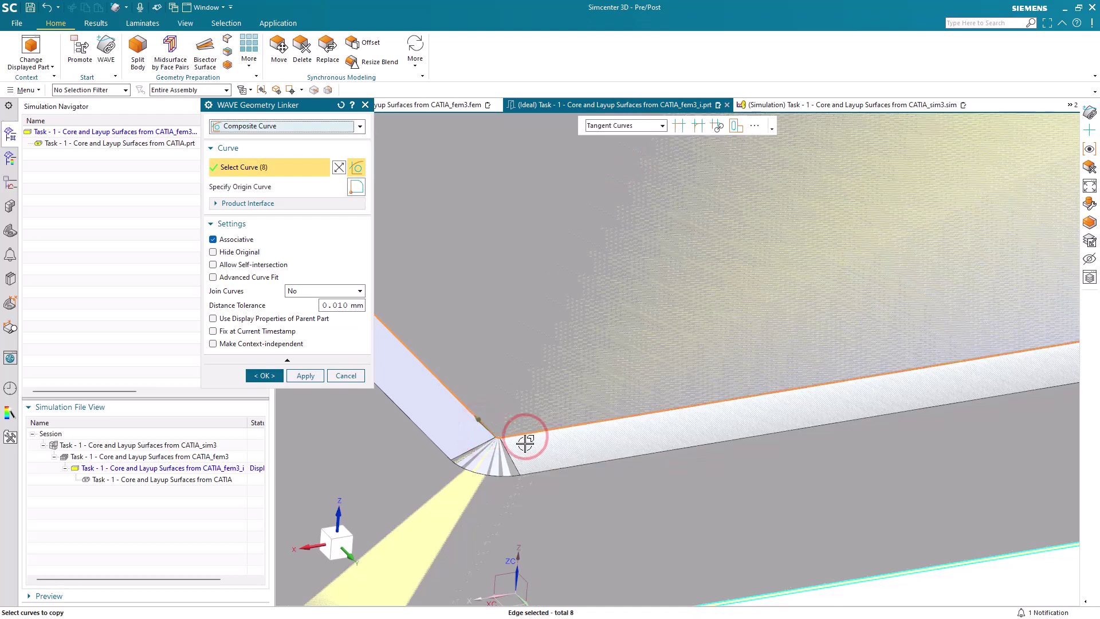
{"action": "left_click", "coordinate": [437, 449]}
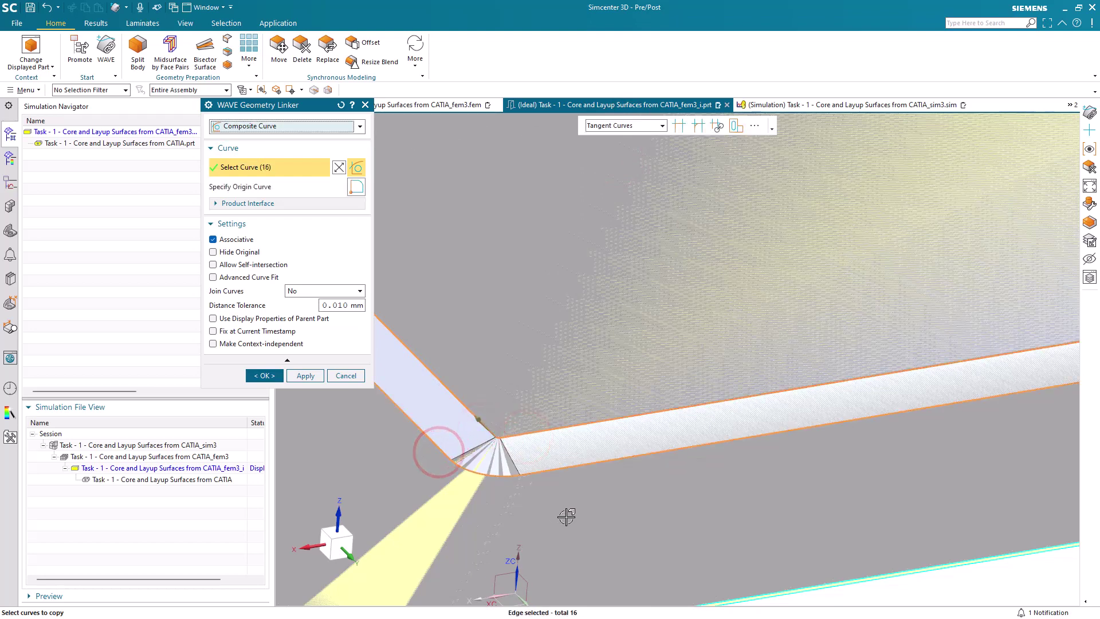
{"action": "scroll", "coordinate": [567, 518], "scroll_direction": "down", "scroll_amount": 3}
{"action": "scroll", "coordinate": [567, 518], "scroll_direction": "down", "scroll_amount": 3}
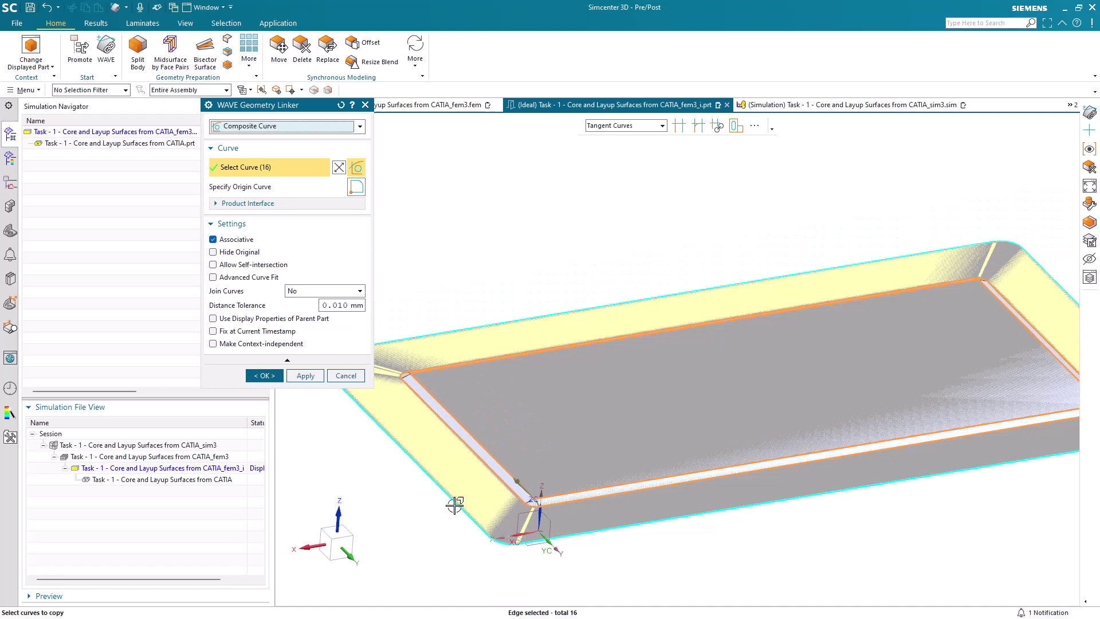
{"action": "middle_click_drag", "start_coordinate": [443, 503], "coordinate": [432, 501]}
{"action": "left_click", "coordinate": [271, 377]}
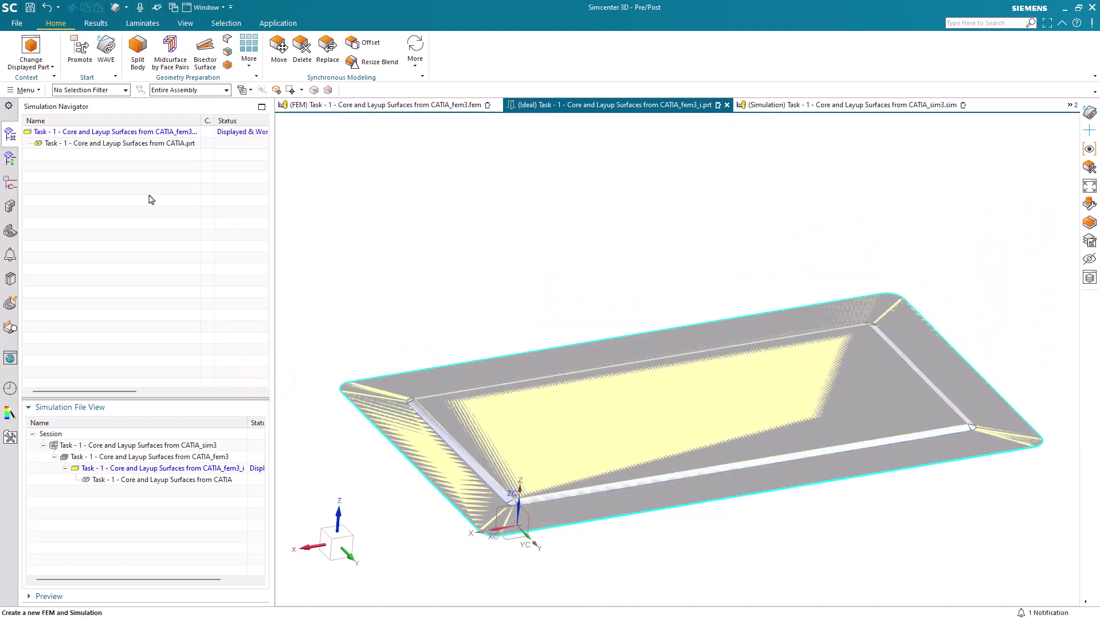
Hide the layer 1 geometry so only the yellow layup surface shows.
{"action": "left_click", "coordinate": [26, 90]}
{"action": "left_click", "coordinate": [50, 162]}
{"action": "left_click", "coordinate": [93, 161]}
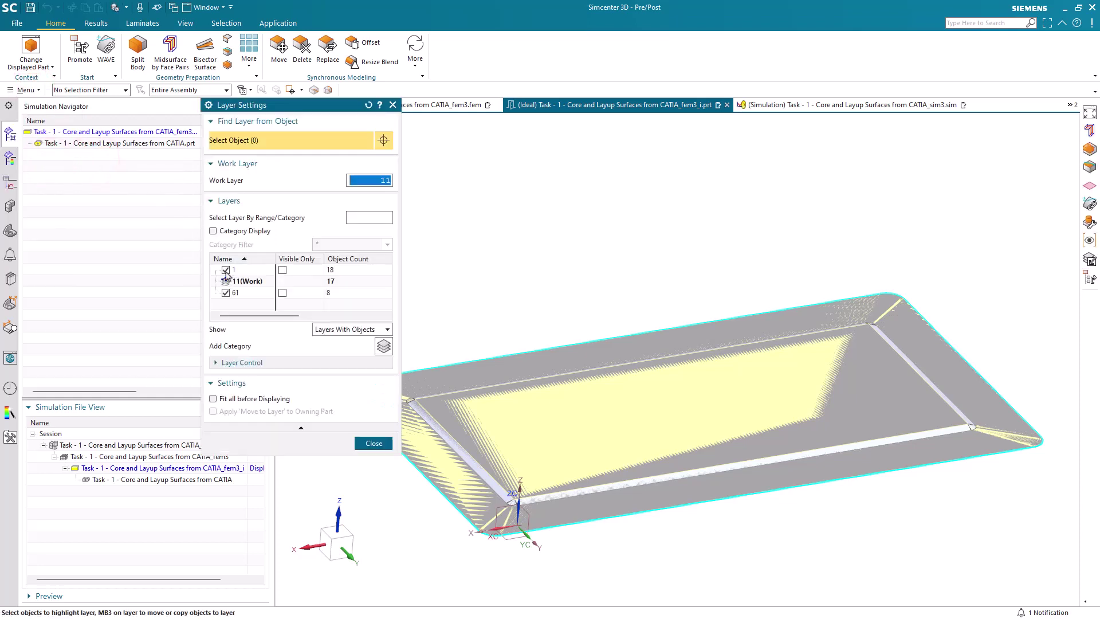
{"action": "left_click", "coordinate": [226, 269]}
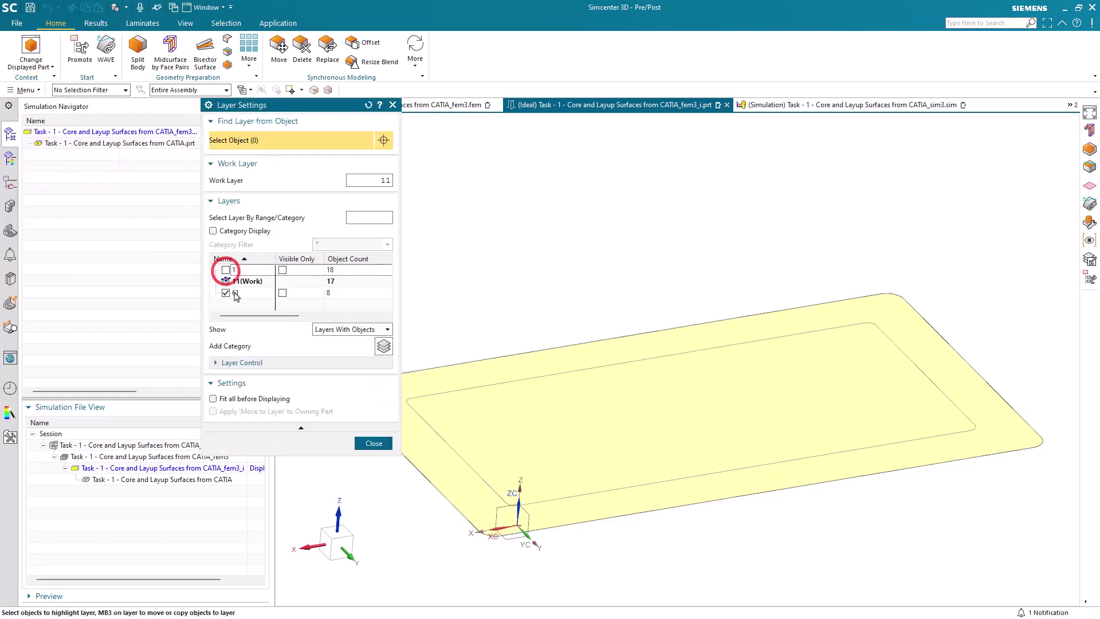
{"action": "left_click", "coordinate": [368, 442]}
{"action": "middle_click_drag", "start_coordinate": [395, 417], "coordinate": [373, 401]}
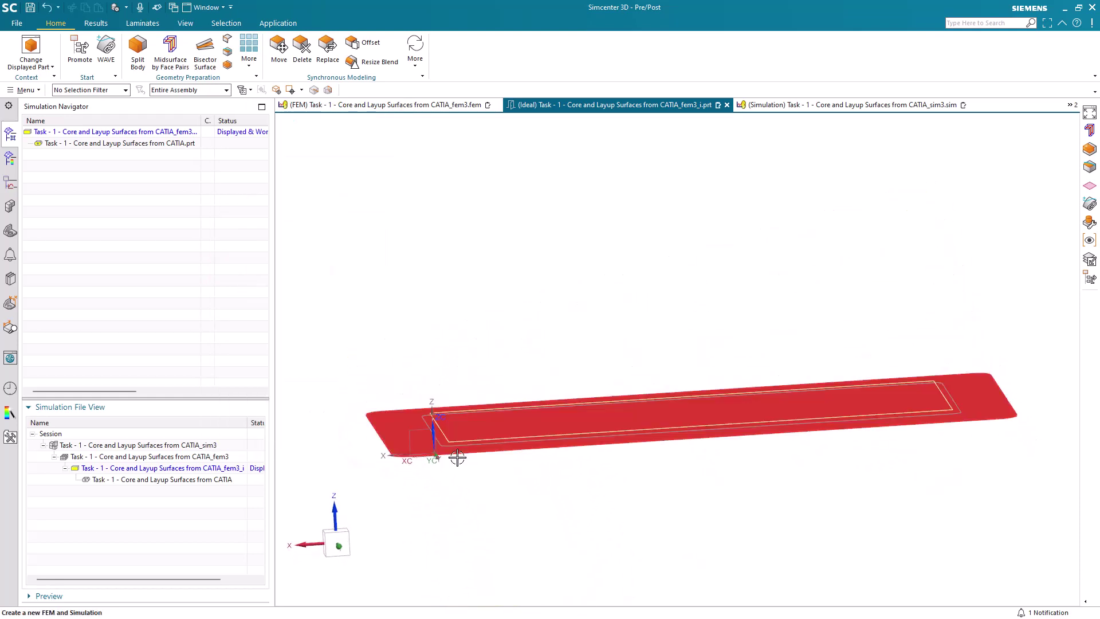
{"action": "scroll", "coordinate": [447, 452], "scroll_direction": "up", "scroll_amount": 4}
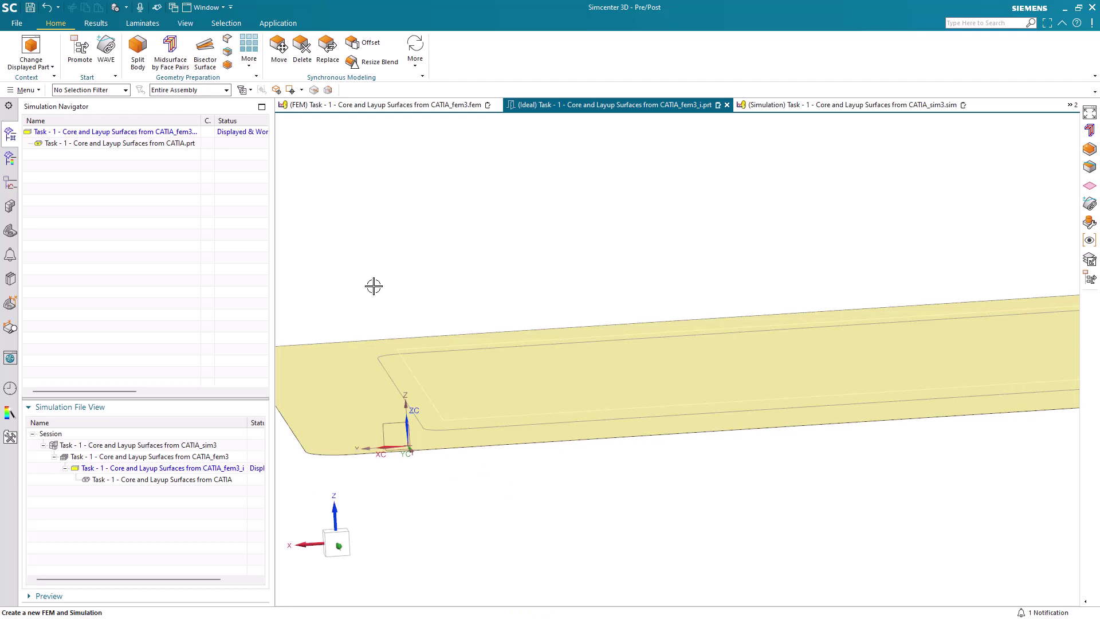
Divide the layup surface using the 16 boundary curves, then fit the part in view.
{"action": "left_click", "coordinate": [249, 50]}
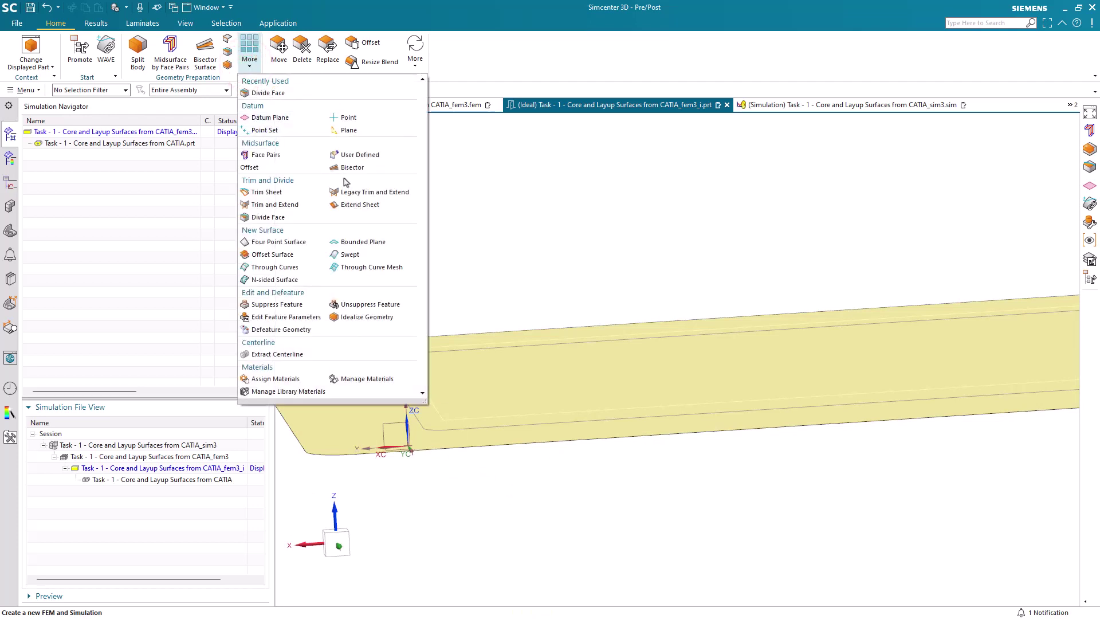
{"action": "left_click", "coordinate": [274, 219]}
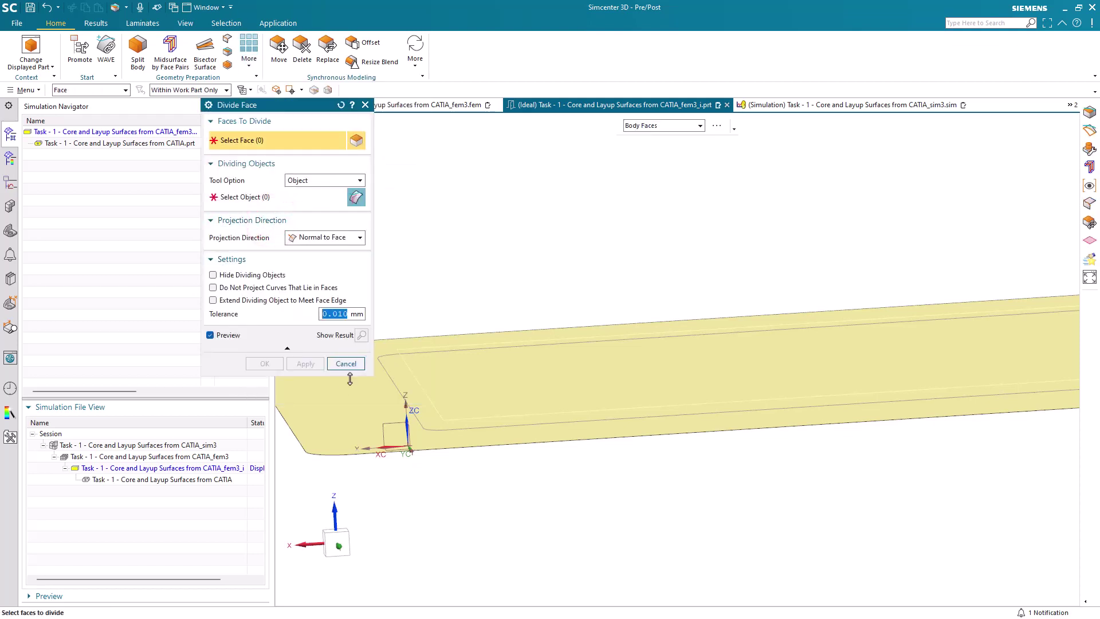
{"action": "left_click", "coordinate": [350, 400]}
{"action": "left_click", "coordinate": [286, 196]}
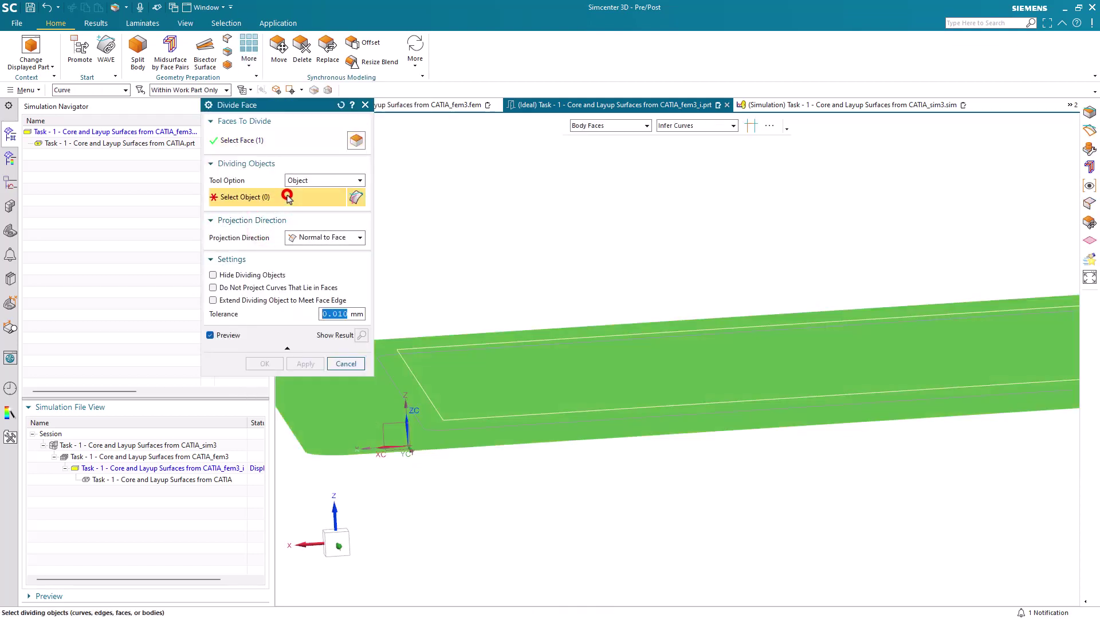
{"action": "left_click", "coordinate": [412, 410]}
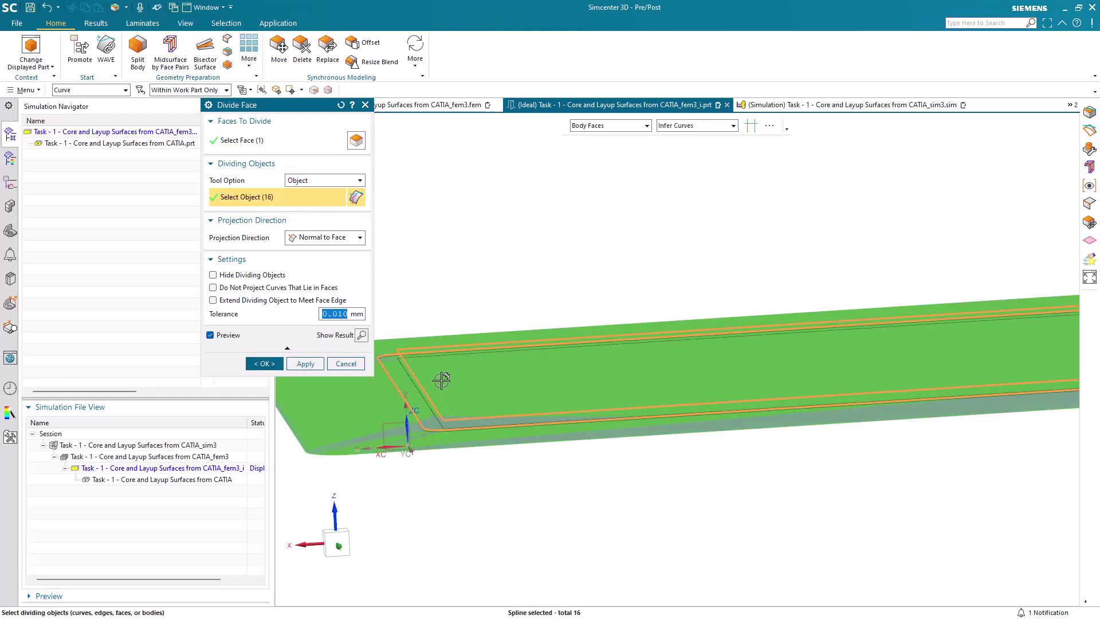
{"action": "scroll", "coordinate": [441, 380], "scroll_direction": "down", "scroll_amount": 5}
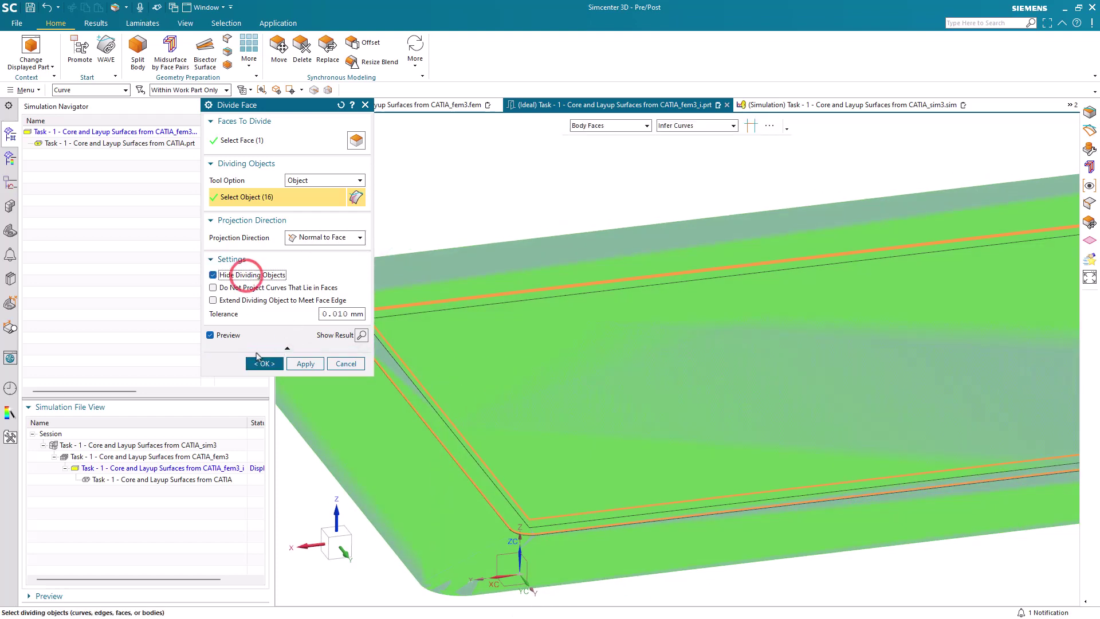
{"action": "left_click", "coordinate": [260, 363]}
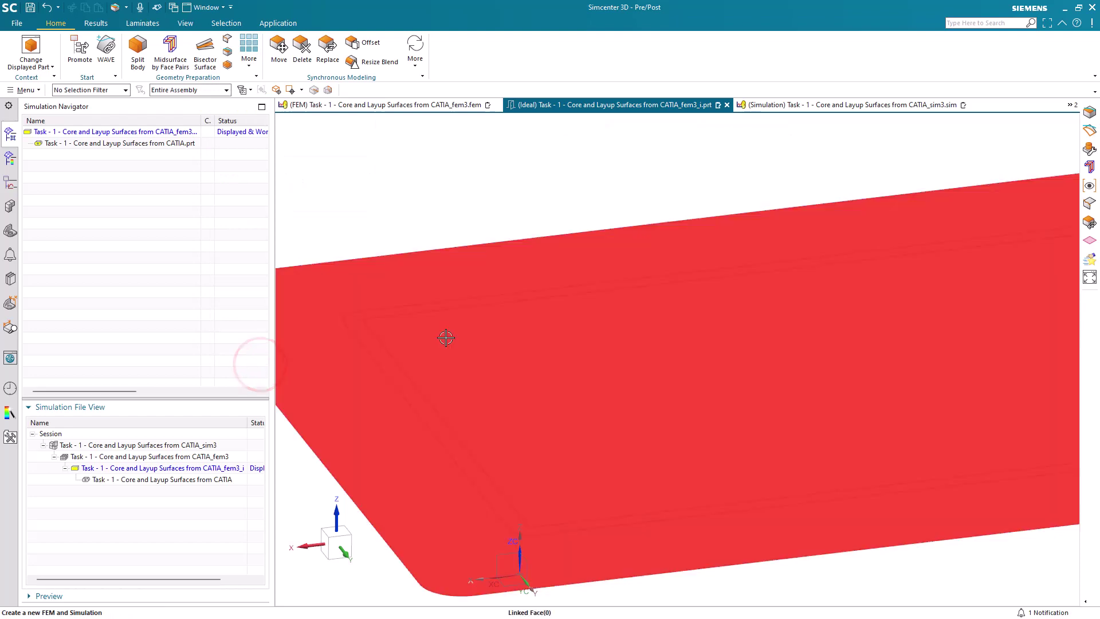
{"action": "middle_click_drag", "start_coordinate": [446, 336], "coordinate": [429, 351]}
{"action": "key", "text": "ctrl+f"}
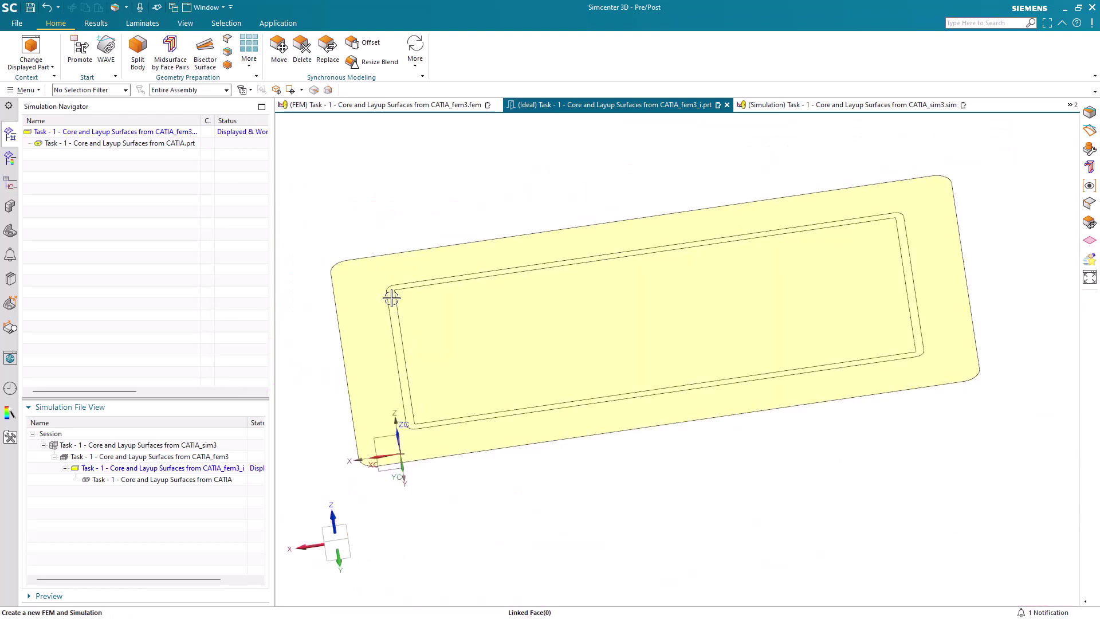
Switch to Modeling and check the sheet body's normal with Reverse Normal, leaving it unchanged.
{"action": "left_click", "coordinate": [278, 23]}
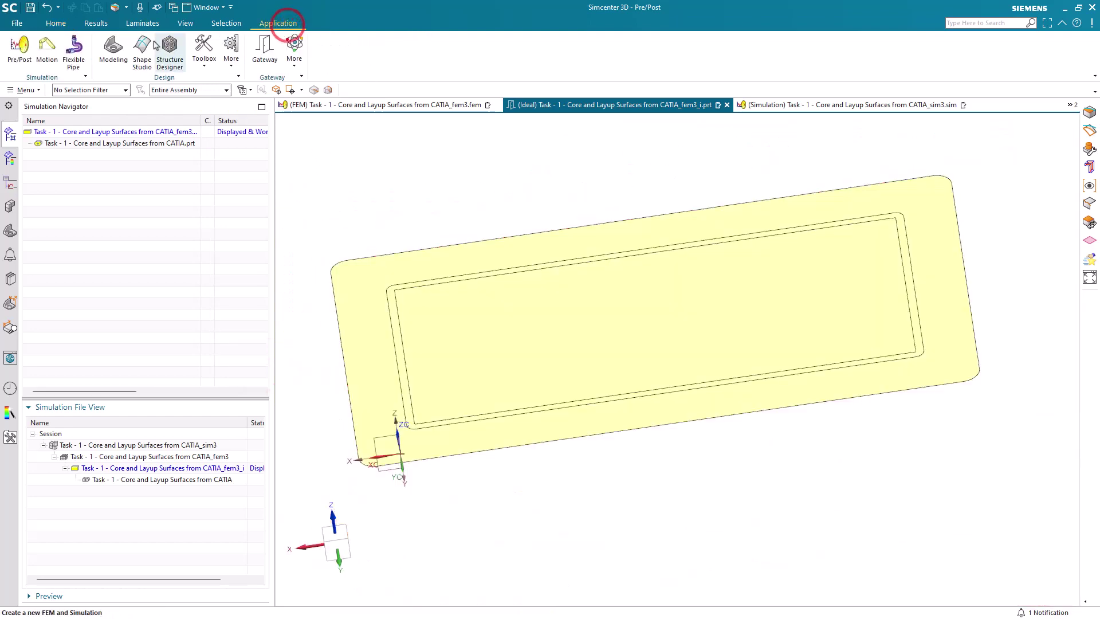
{"action": "left_click", "coordinate": [110, 58]}
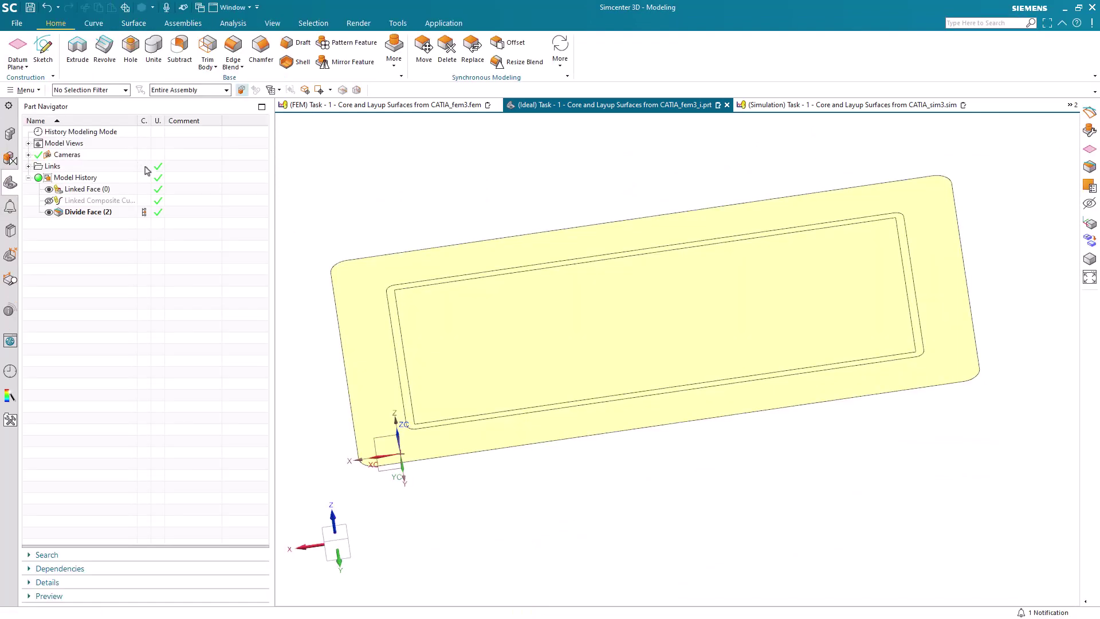
{"action": "left_click", "coordinate": [134, 24]}
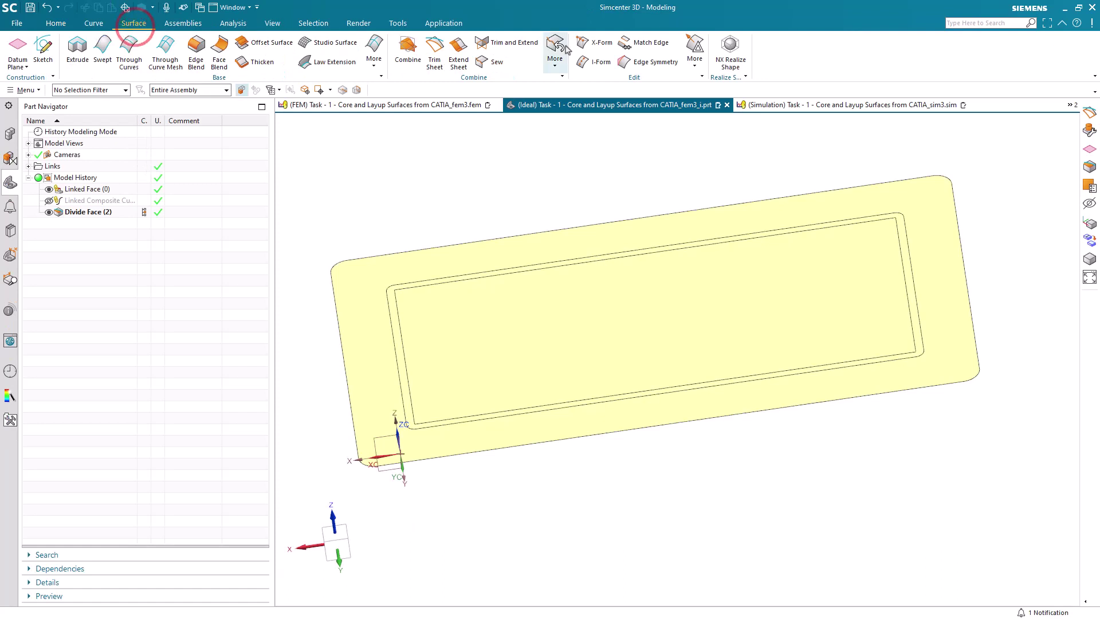
{"action": "left_click", "coordinate": [690, 54]}
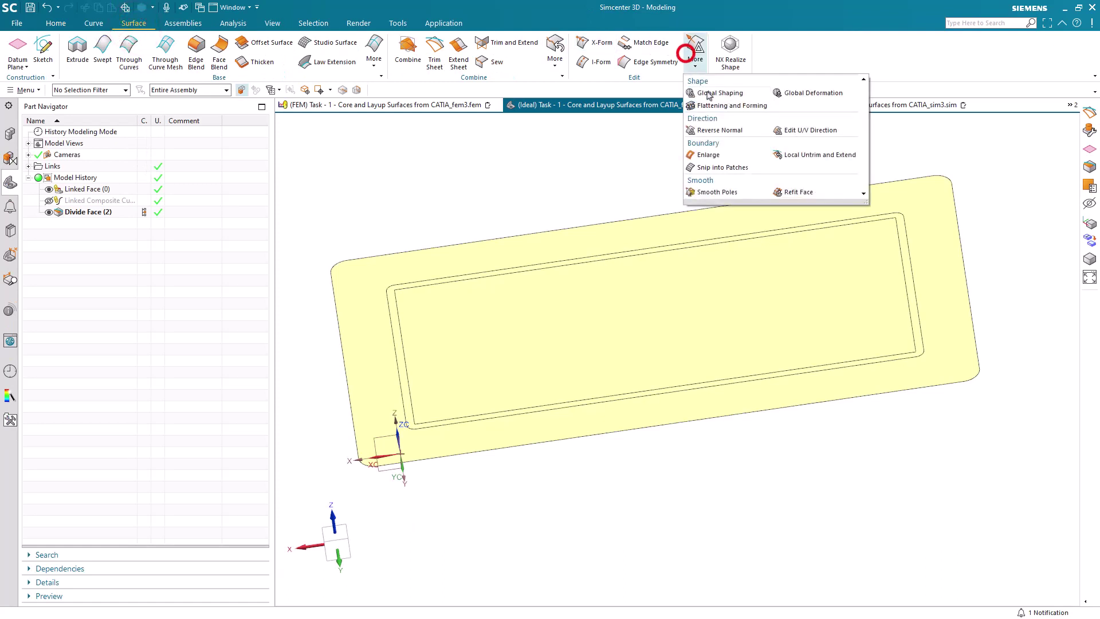
{"action": "left_click", "coordinate": [749, 131]}
{"action": "left_click", "coordinate": [555, 303]}
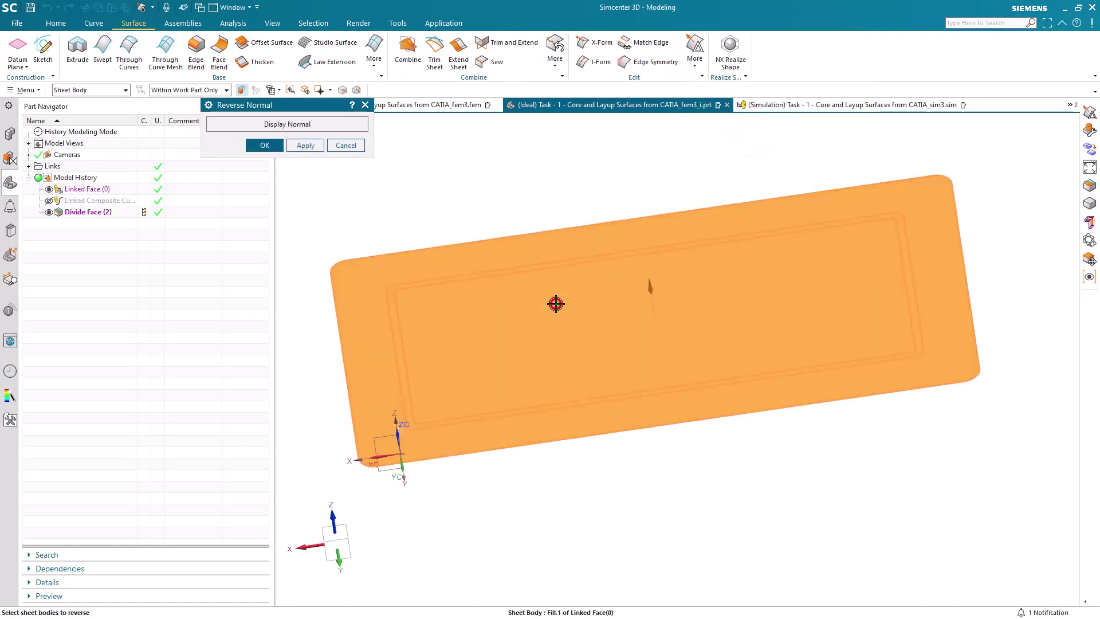
{"action": "middle_click_drag", "start_coordinate": [466, 185], "coordinate": [488, 159]}
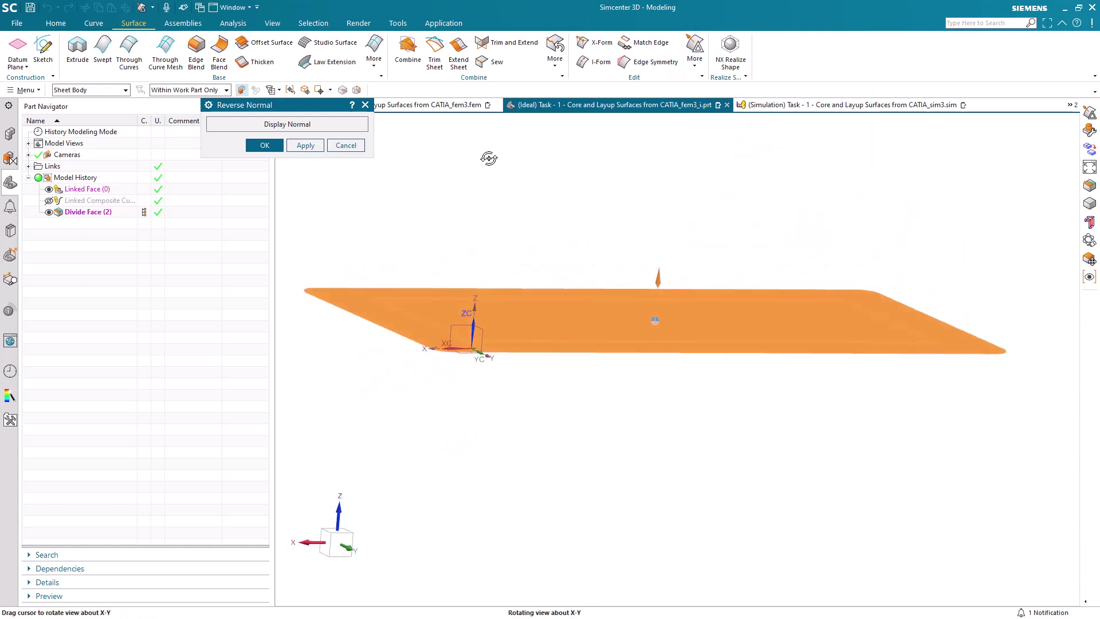
{"action": "left_click", "coordinate": [227, 126]}
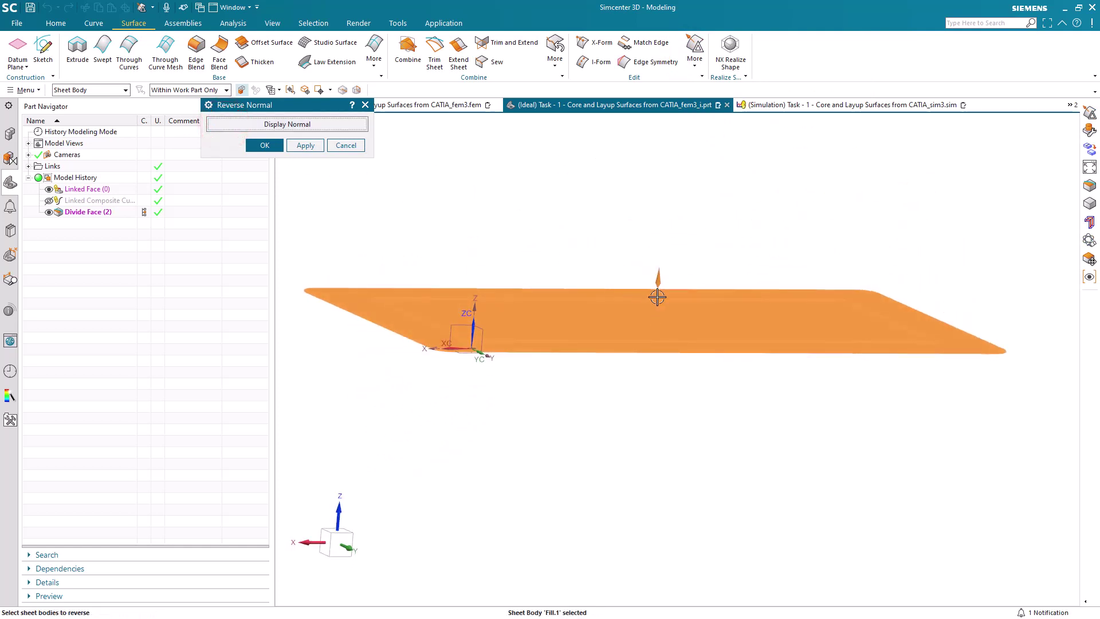
{"action": "left_click", "coordinate": [356, 145]}
{"action": "middle_click_drag", "start_coordinate": [431, 207], "coordinate": [426, 216]}
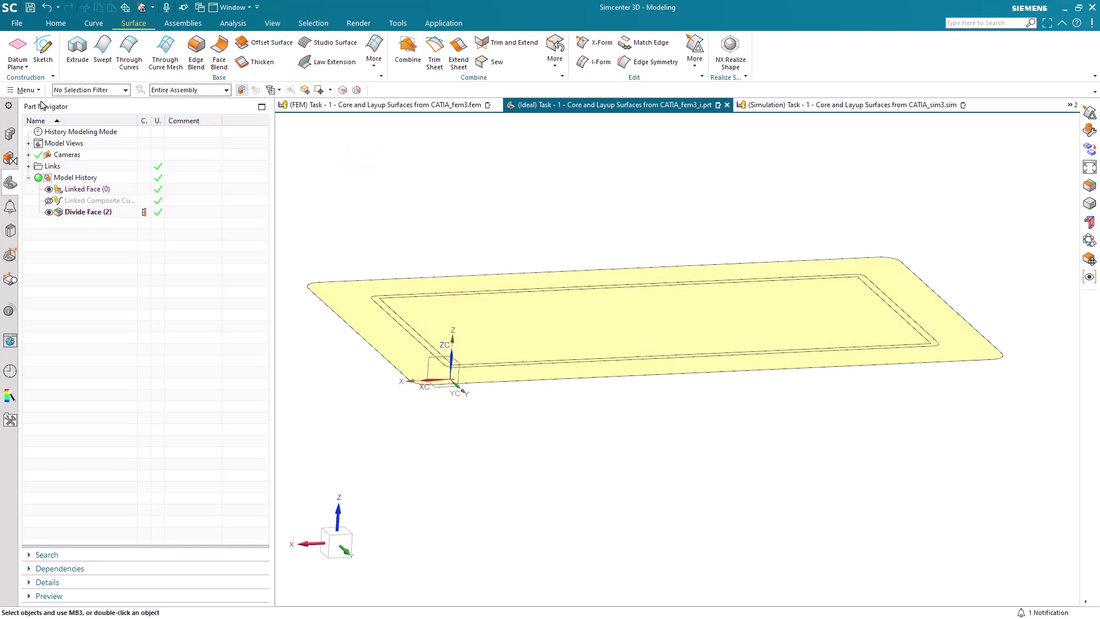
Hide the layer 1 geometry in Layer Settings, leaving only the divided surface.
{"action": "left_click", "coordinate": [25, 90]}
{"action": "left_click", "coordinate": [64, 164]}
{"action": "left_click", "coordinate": [104, 165]}
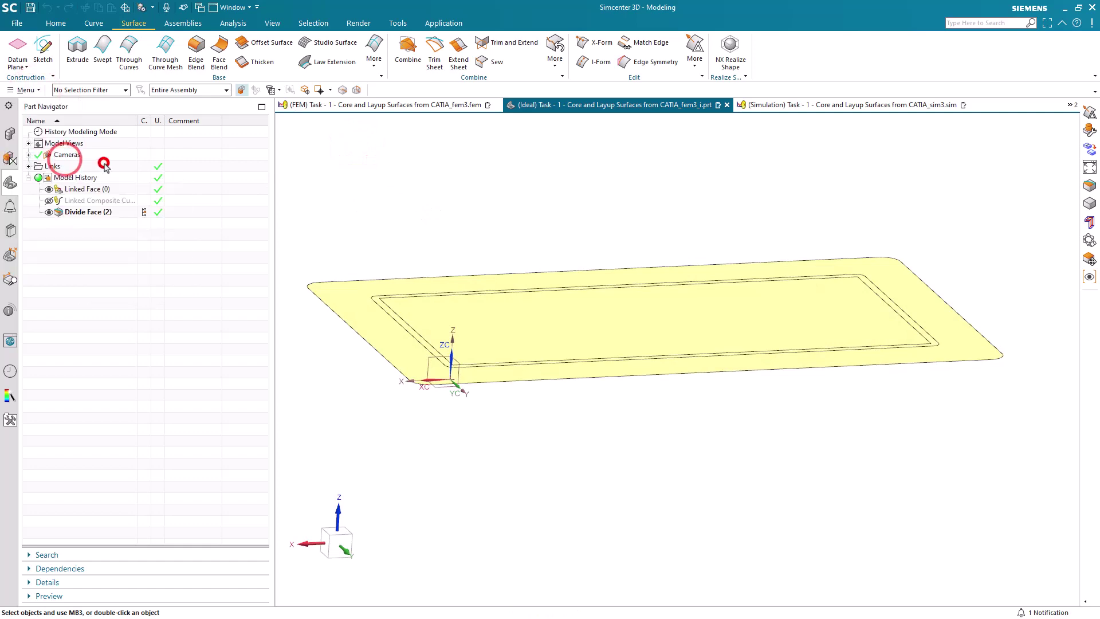
{"action": "left_click", "coordinate": [229, 269]}
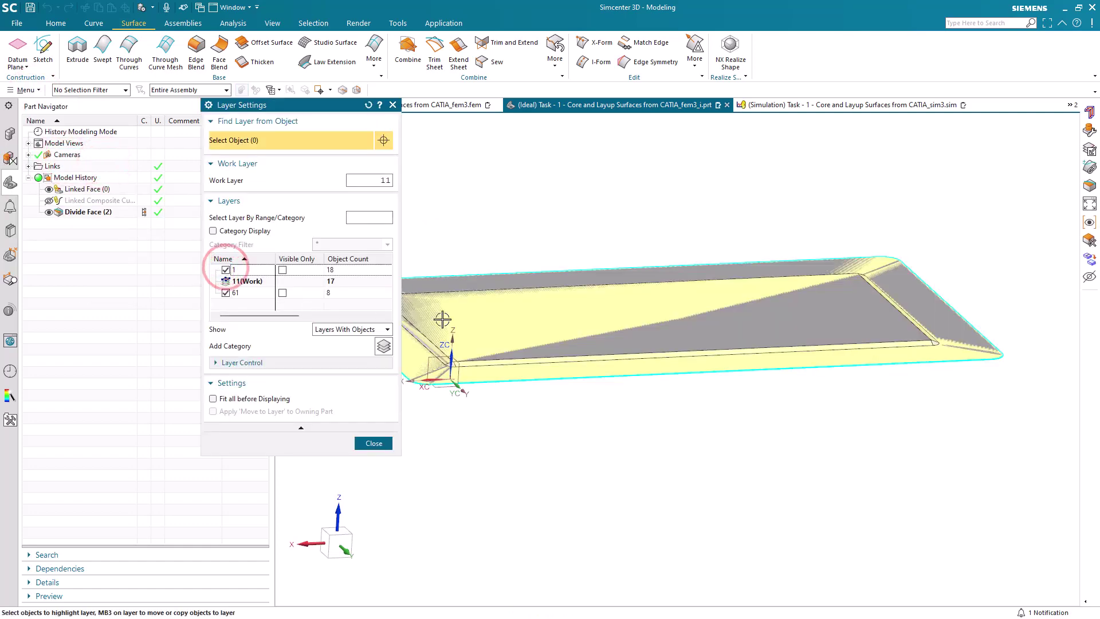
{"action": "middle_click_drag", "start_coordinate": [719, 315], "coordinate": [697, 320]}
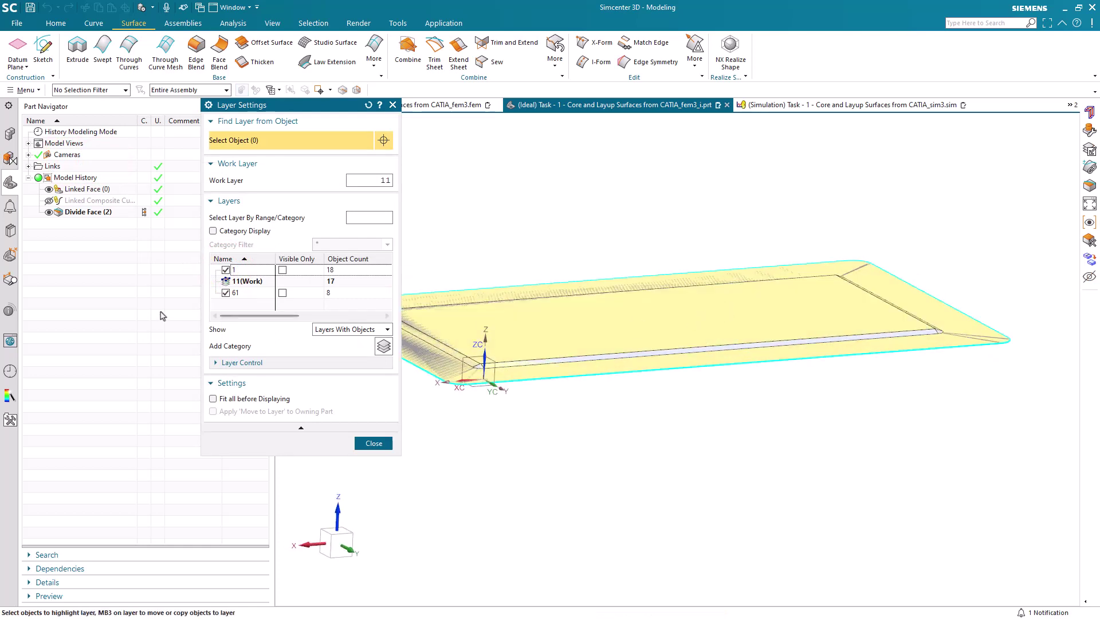
{"action": "left_click", "coordinate": [225, 269]}
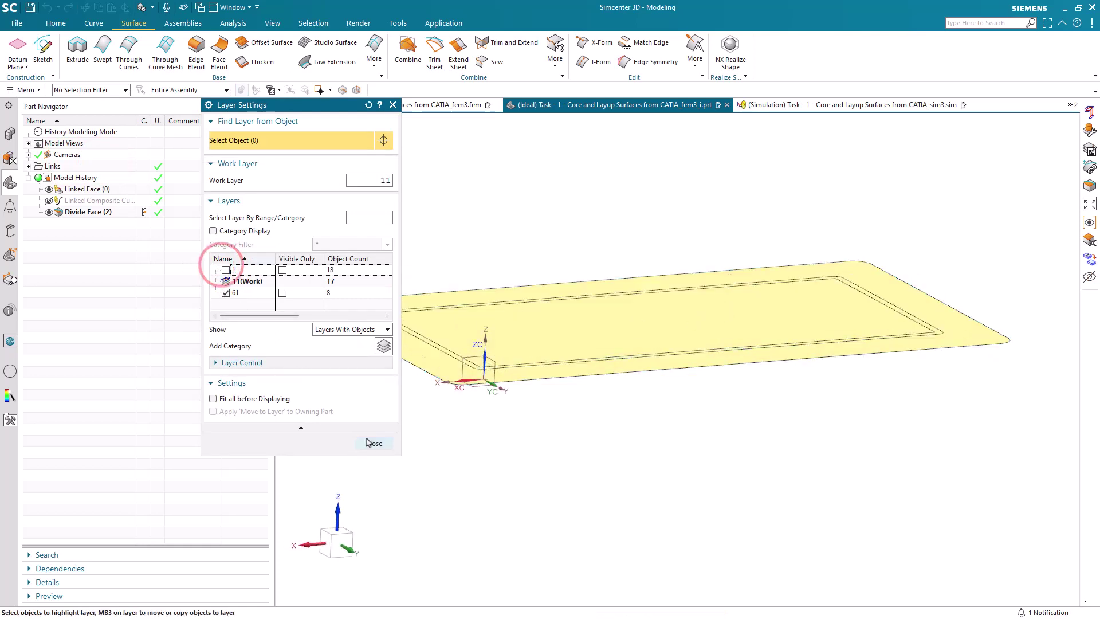
{"action": "left_click", "coordinate": [373, 443]}
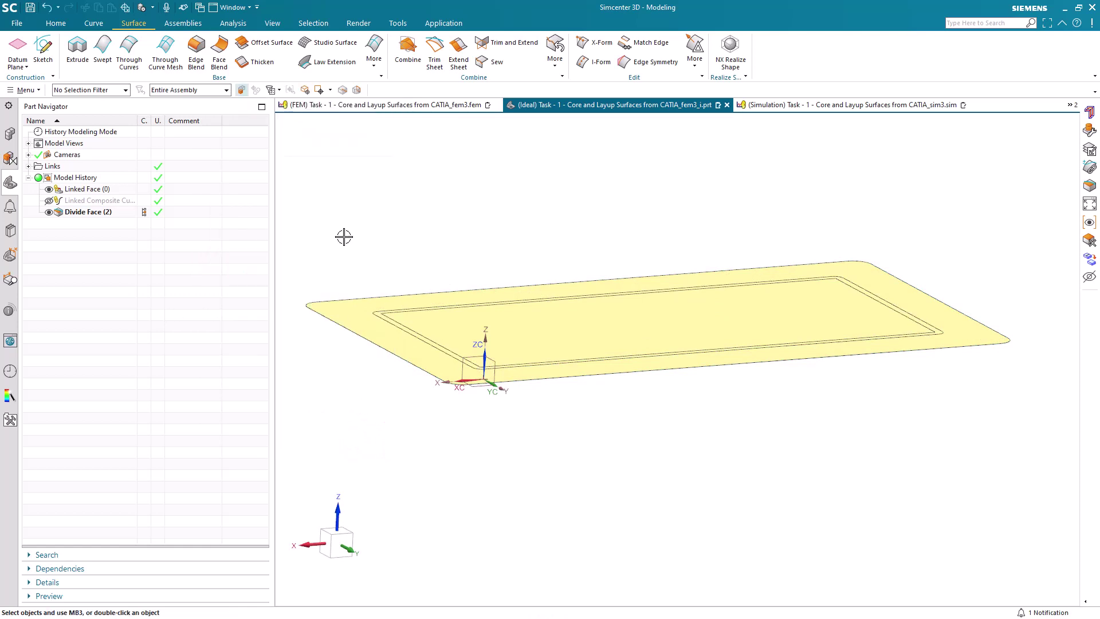
Display the FEM file and set layer 11 as its work layer.
{"action": "left_click", "coordinate": [373, 105]}
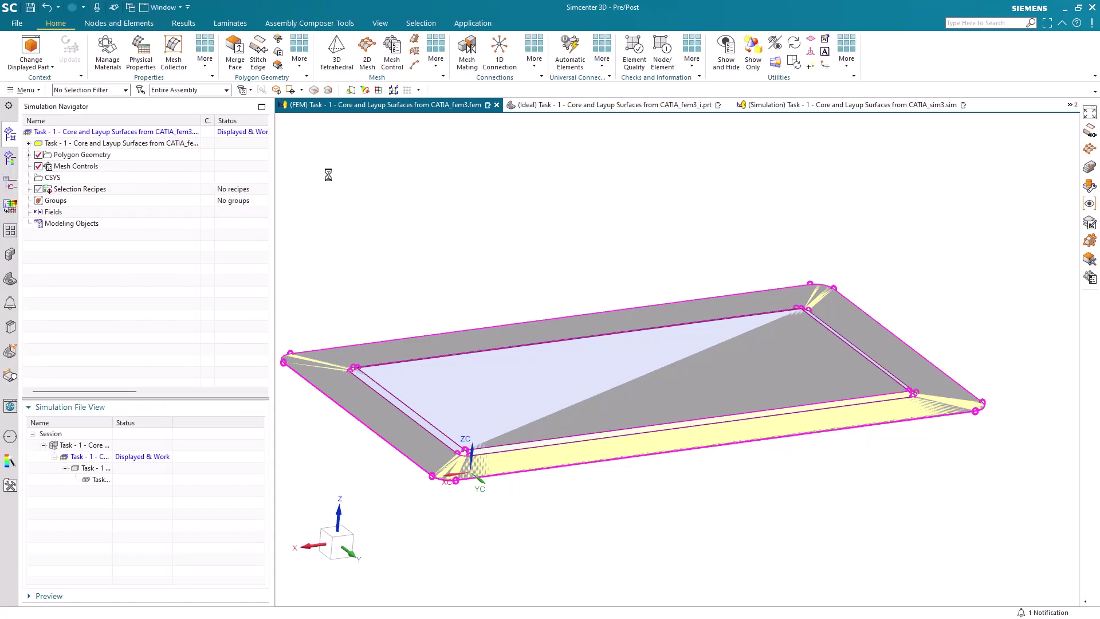
{"action": "left_click", "coordinate": [36, 91]}
{"action": "left_click", "coordinate": [92, 157]}
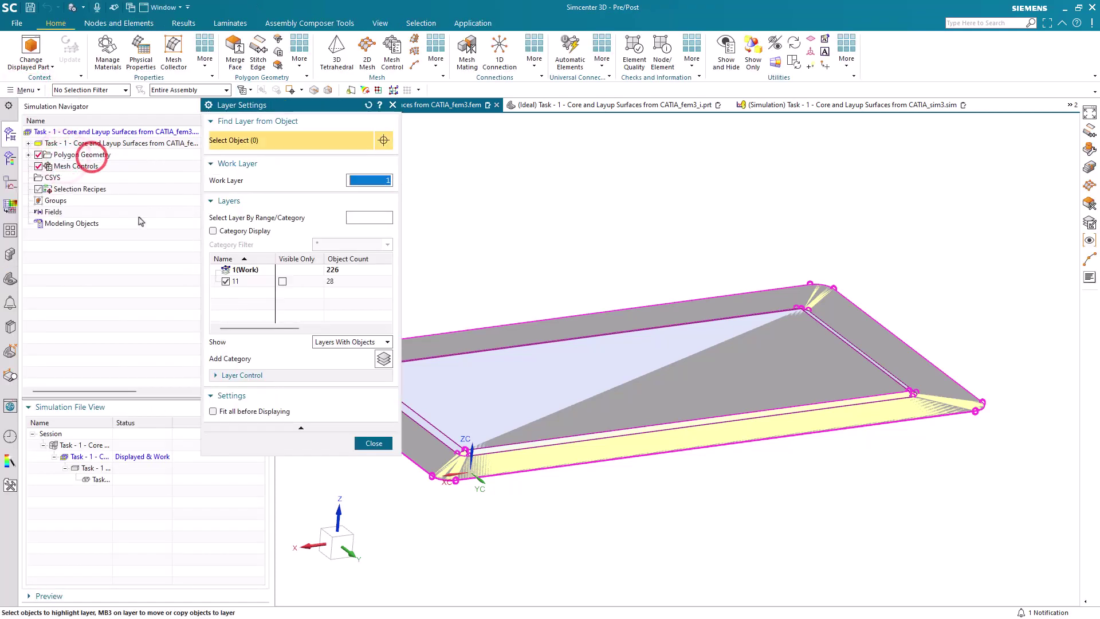
{"action": "right_click", "coordinate": [242, 282]}
{"action": "left_click", "coordinate": [268, 290]}
{"action": "left_click", "coordinate": [375, 446]}
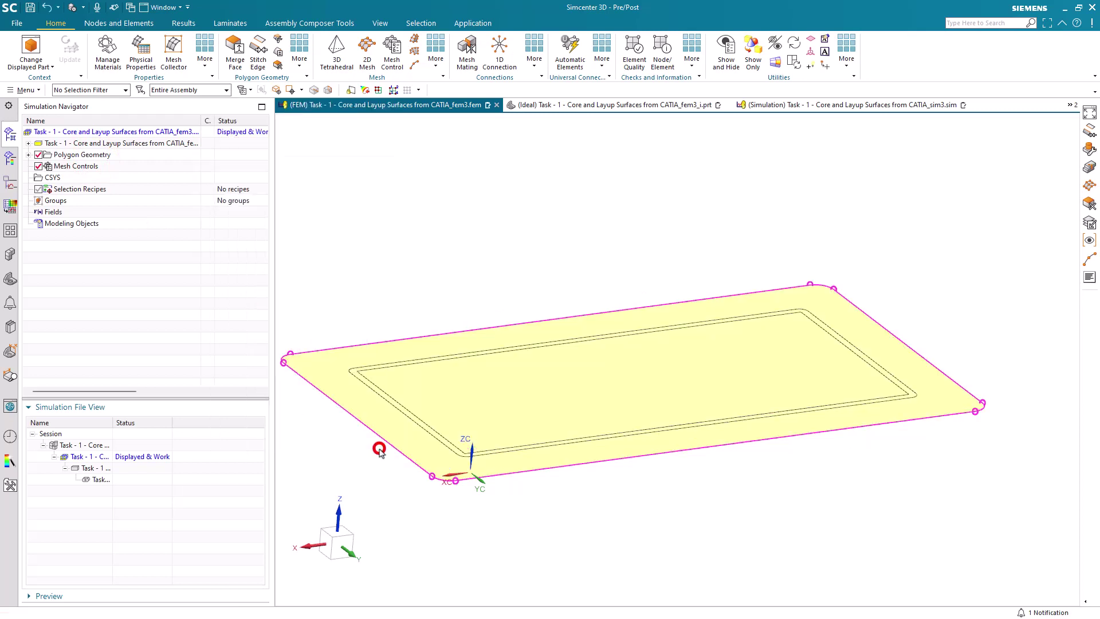
Mesh the layup surface with CQUAD4 2D elements at about 20% small feature tolerance.
{"action": "left_click", "coordinate": [364, 62]}
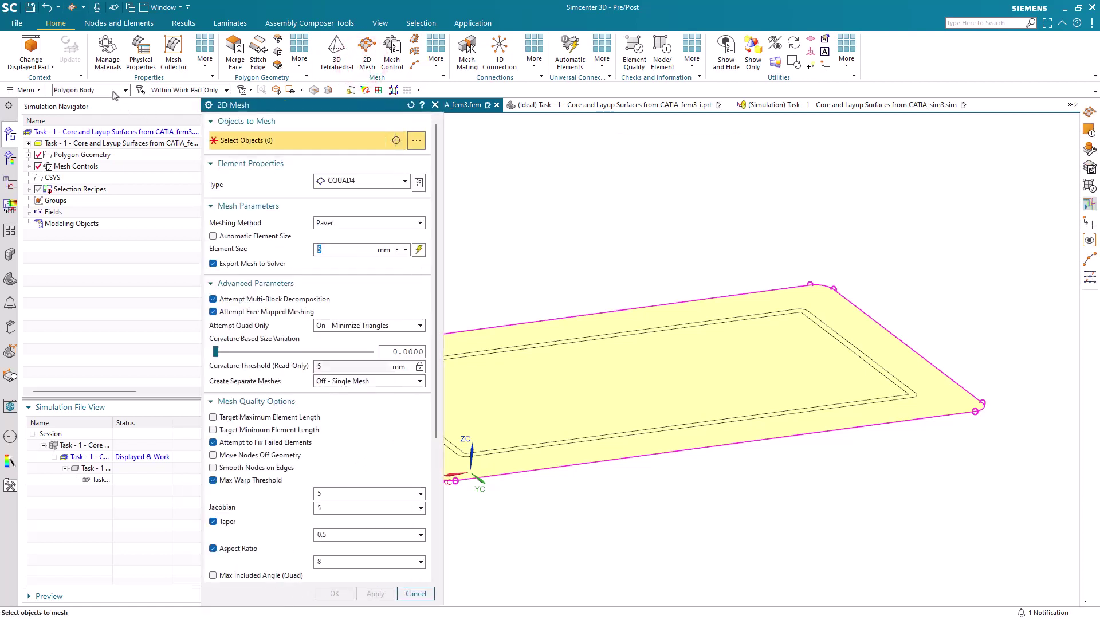
{"action": "left_click", "coordinate": [670, 366]}
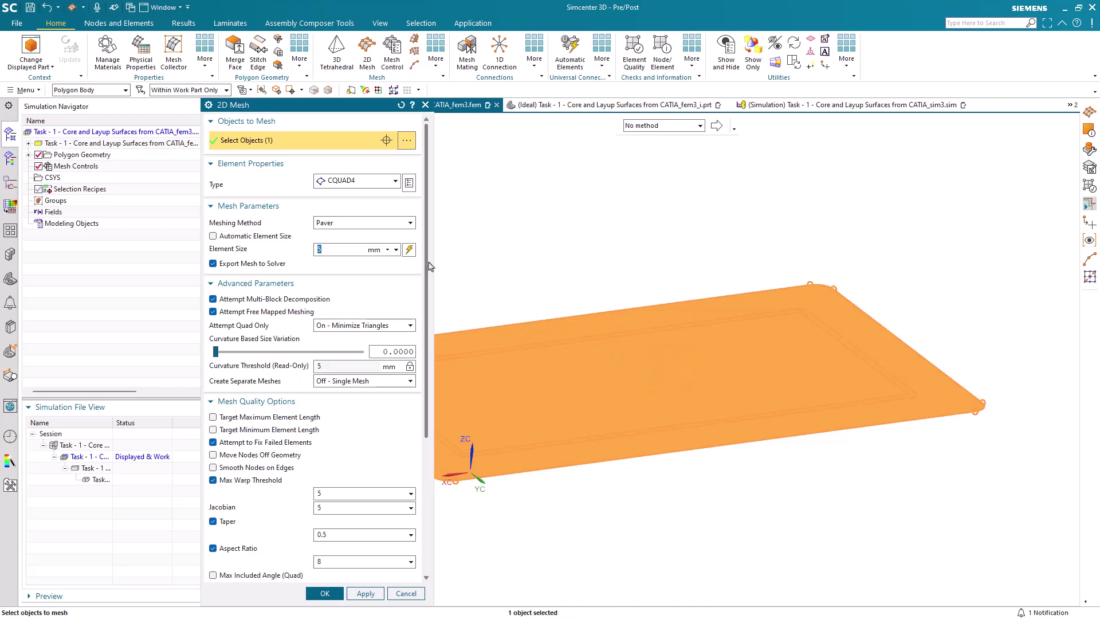
{"action": "scroll", "coordinate": [431, 266], "scroll_direction": "down", "scroll_amount": 5}
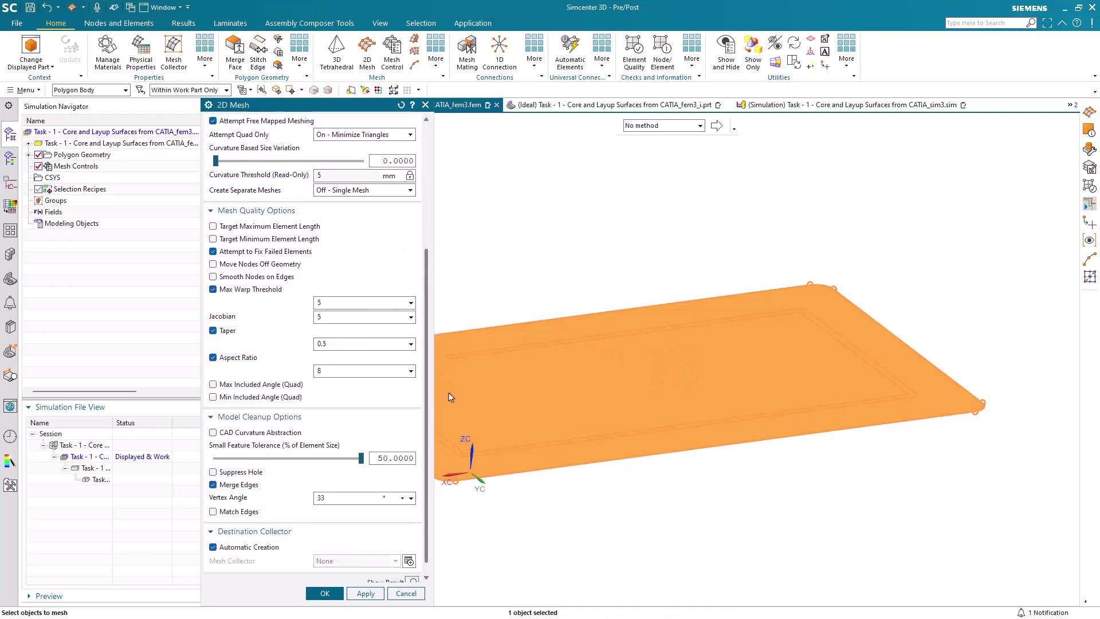
{"action": "left_click", "coordinate": [360, 452]}
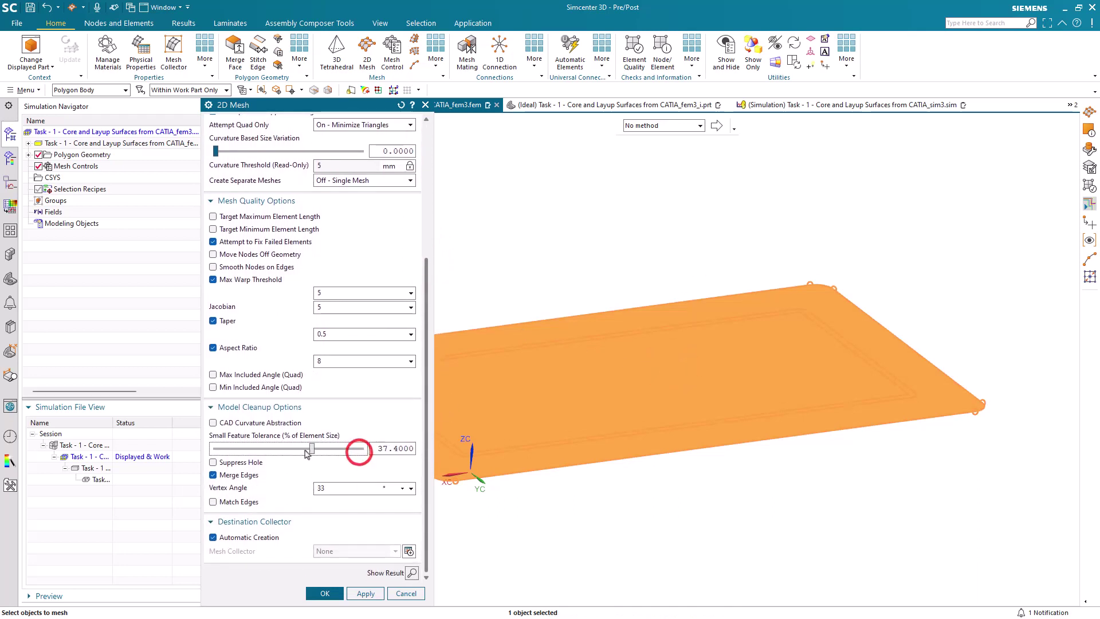
{"action": "left_click_drag", "start_coordinate": [306, 454], "coordinate": [274, 457]}
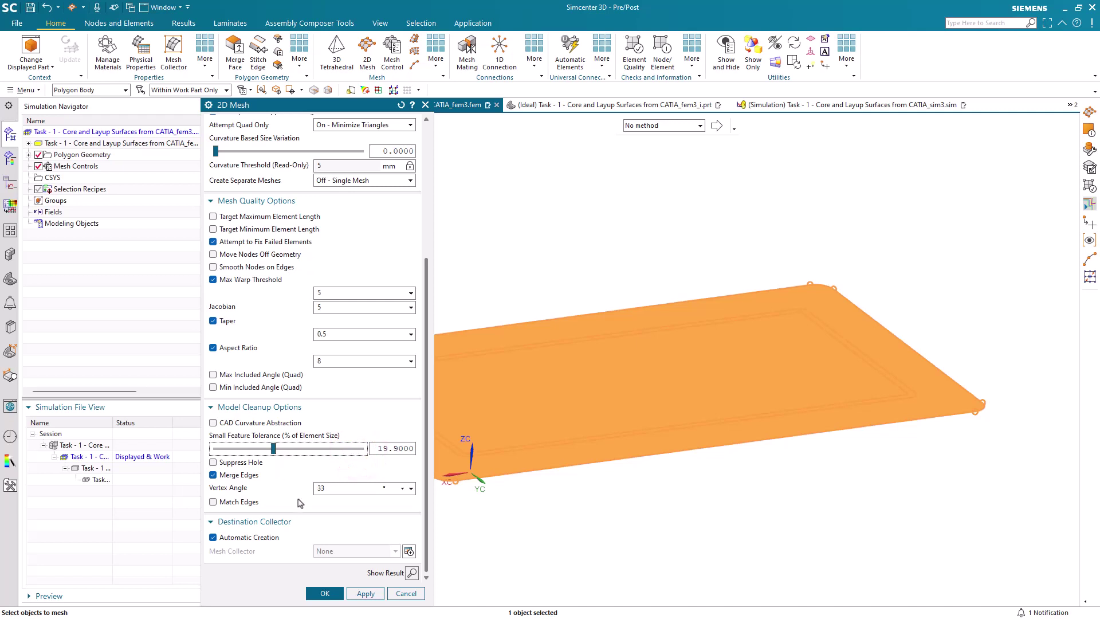
{"action": "left_click", "coordinate": [320, 594]}
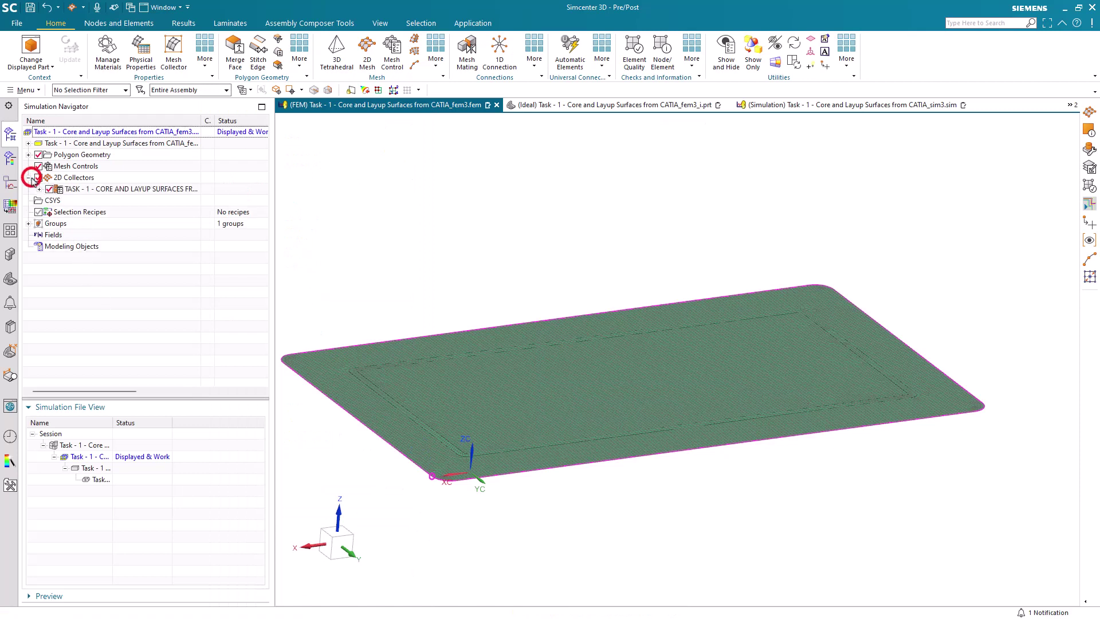
{"action": "left_click", "coordinate": [39, 189]}
Assign the mesh collector a new Laminate1 property: inherited-from-layup stacking, Tsai-Wu ply failure.
{"action": "right_click", "coordinate": [86, 194]}
{"action": "left_click", "coordinate": [108, 217]}
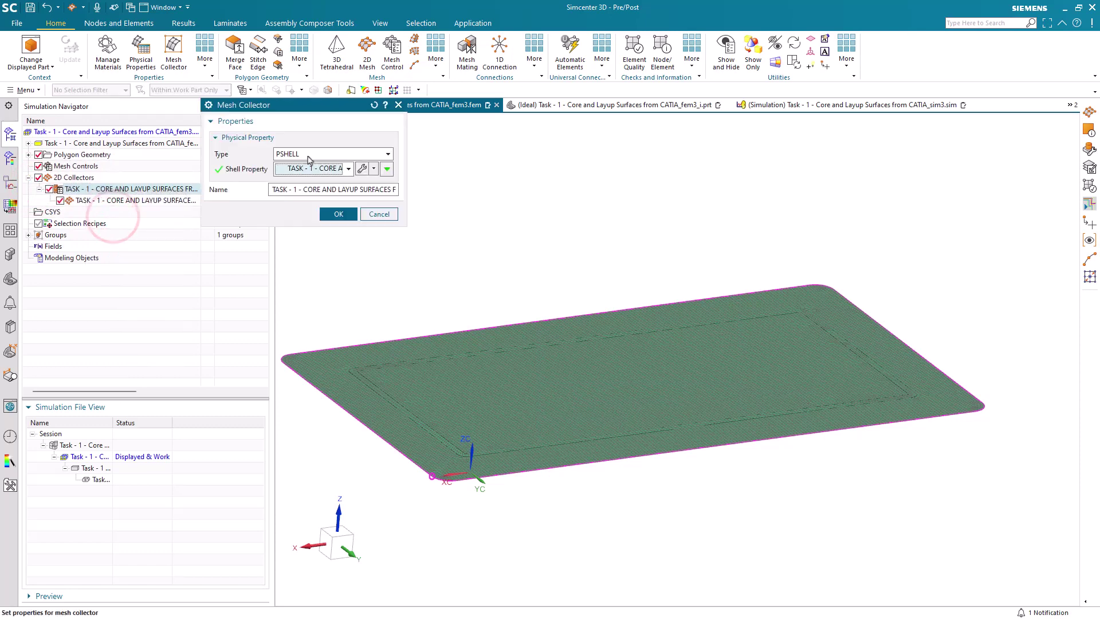
{"action": "left_click", "coordinate": [312, 154]}
{"action": "left_click", "coordinate": [316, 194]}
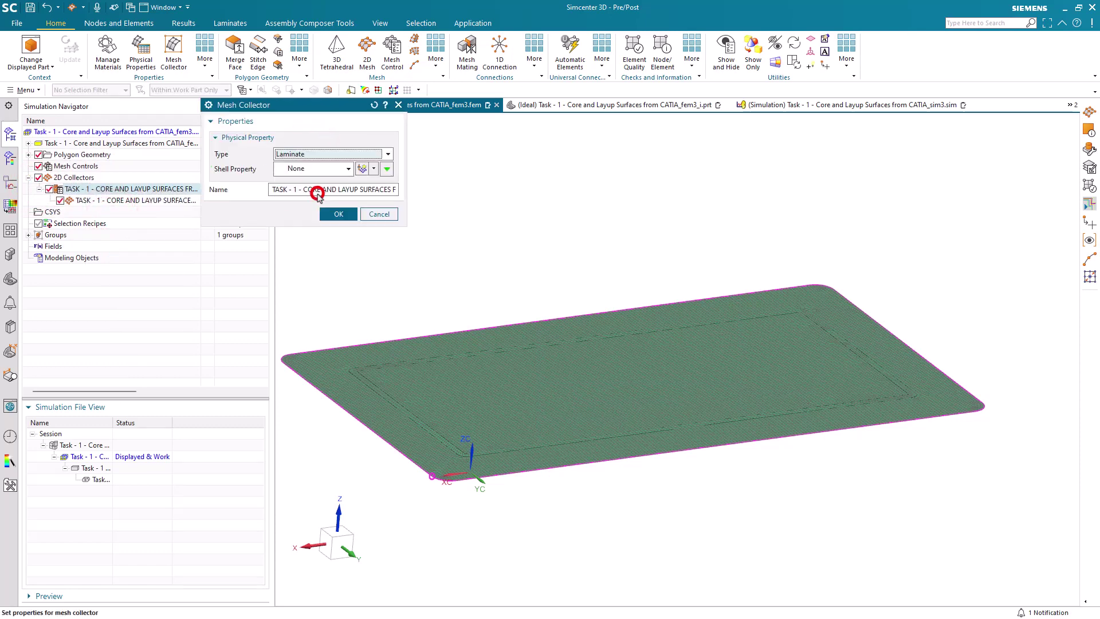
{"action": "left_click", "coordinate": [362, 169]}
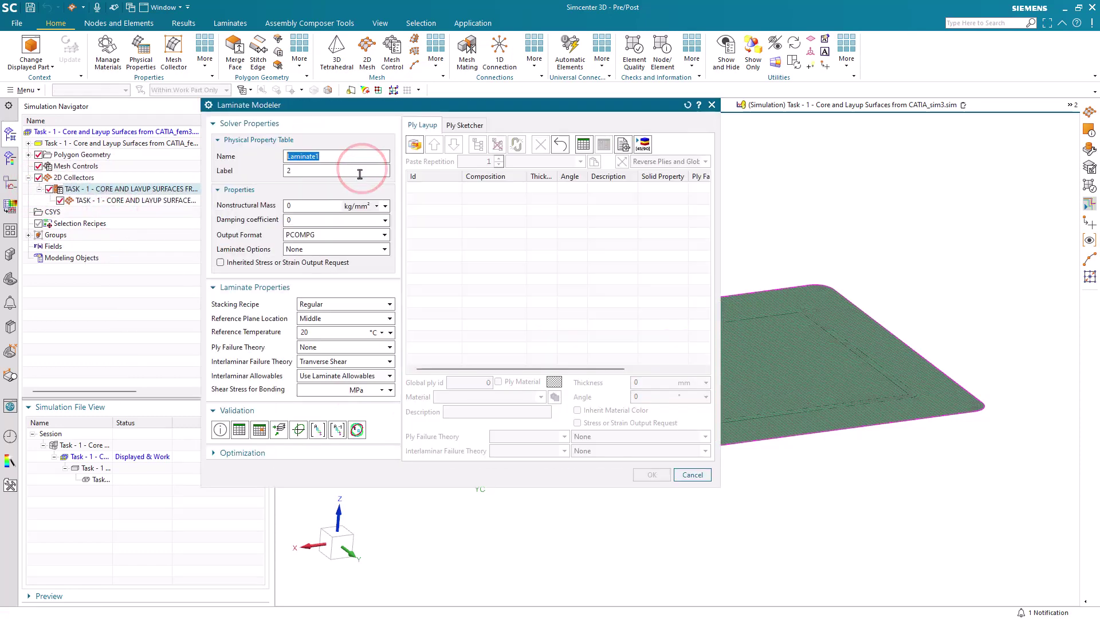
{"action": "left_click", "coordinate": [350, 305]}
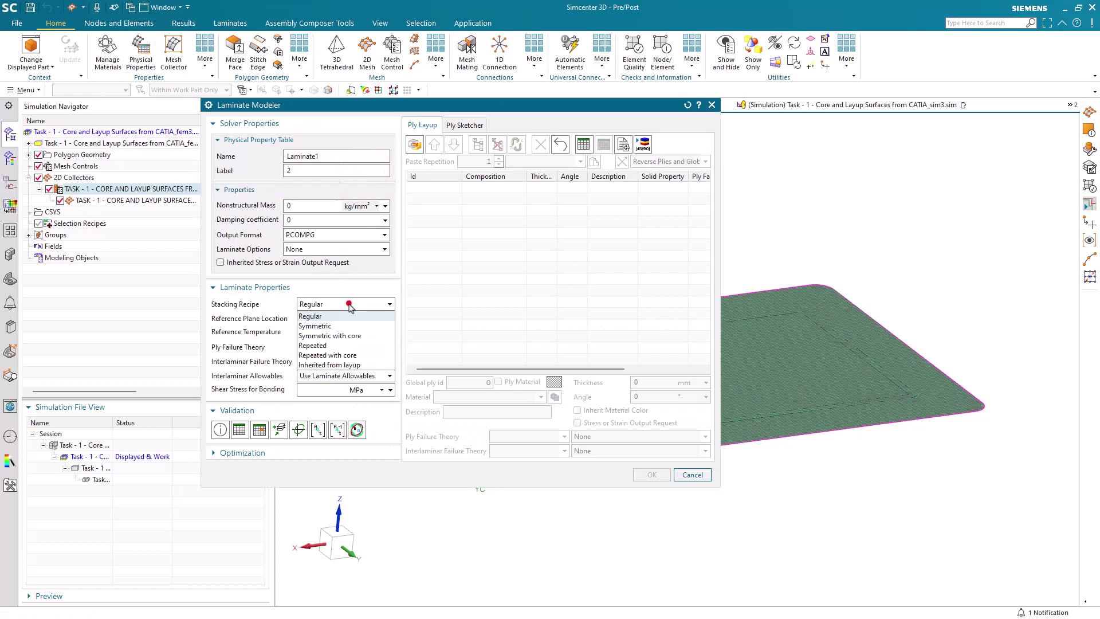
{"action": "left_click", "coordinate": [349, 366]}
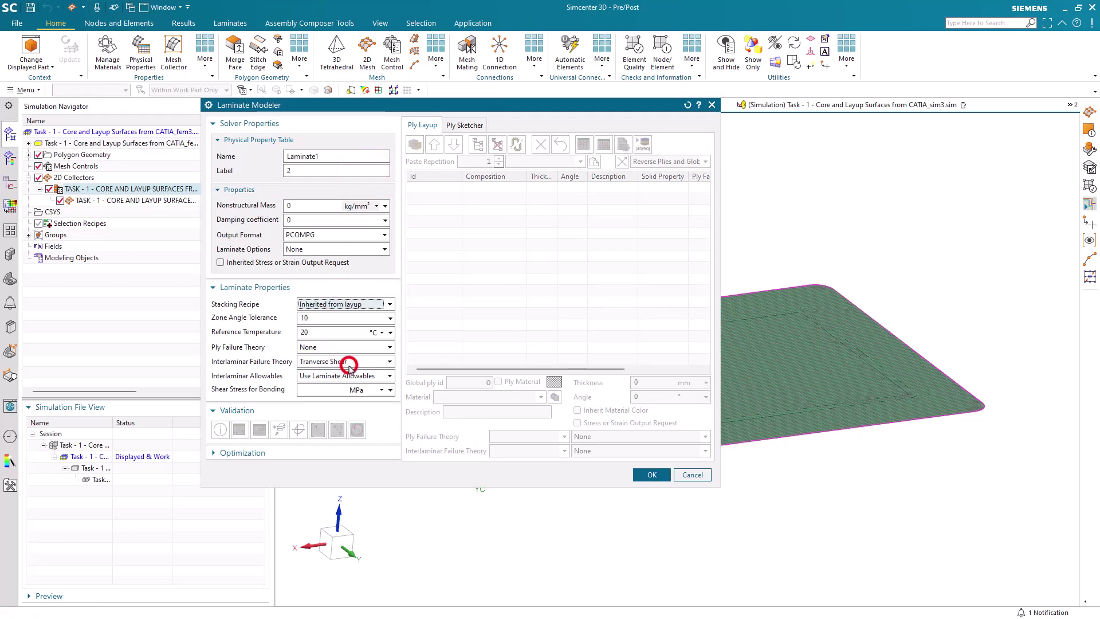
{"action": "left_click", "coordinate": [345, 345]}
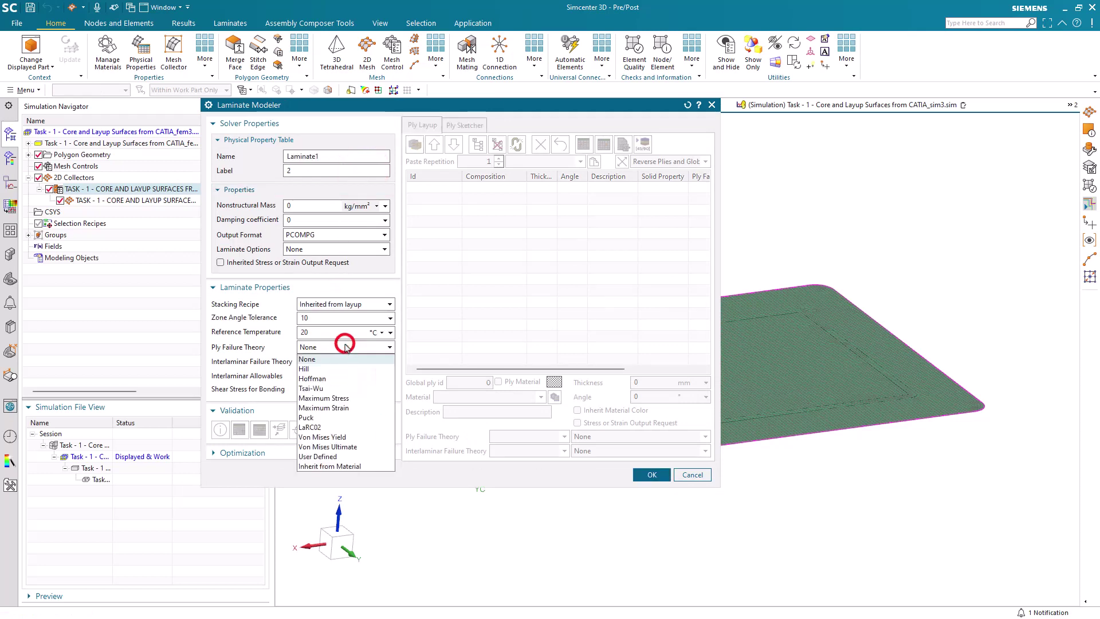
{"action": "left_click", "coordinate": [340, 388]}
{"action": "left_click", "coordinate": [329, 394]}
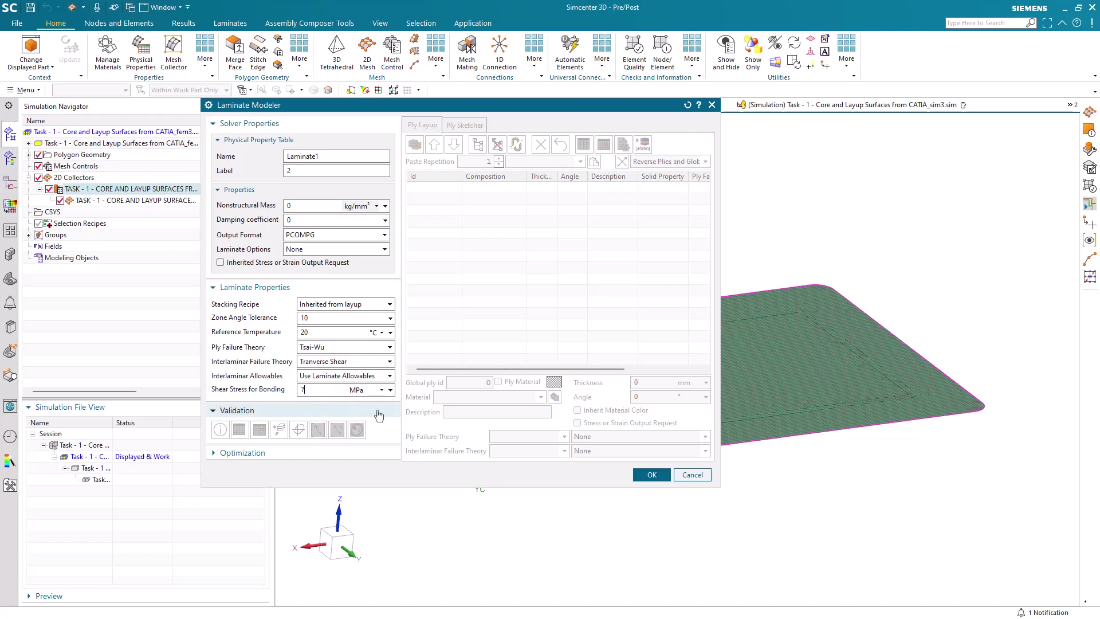
{"action": "left_click", "coordinate": [640, 475]}
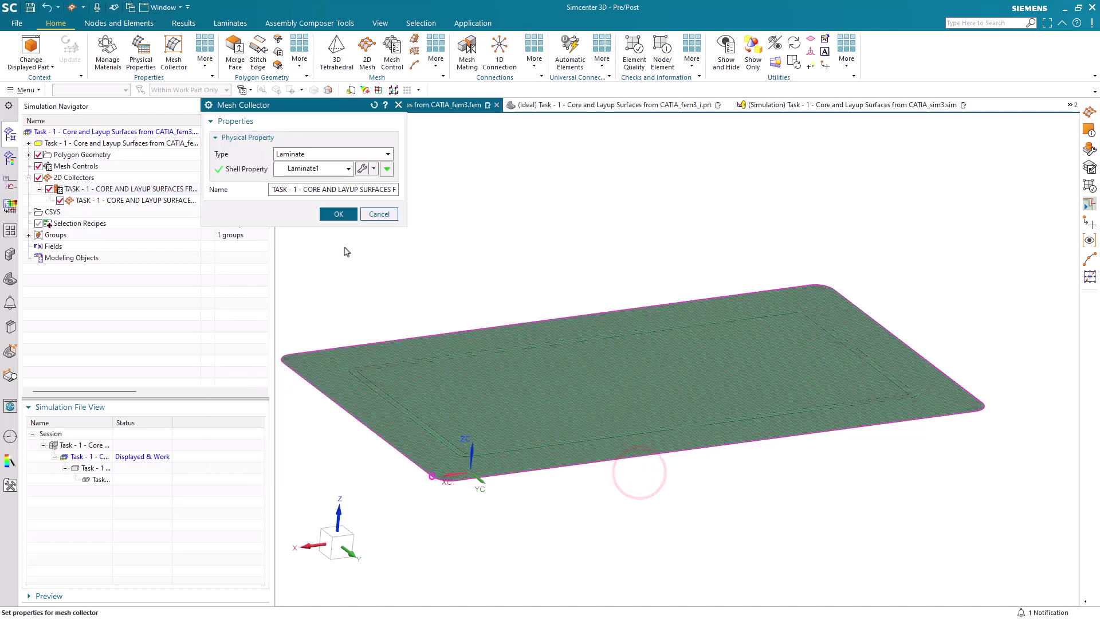
{"action": "left_click", "coordinate": [327, 216]}
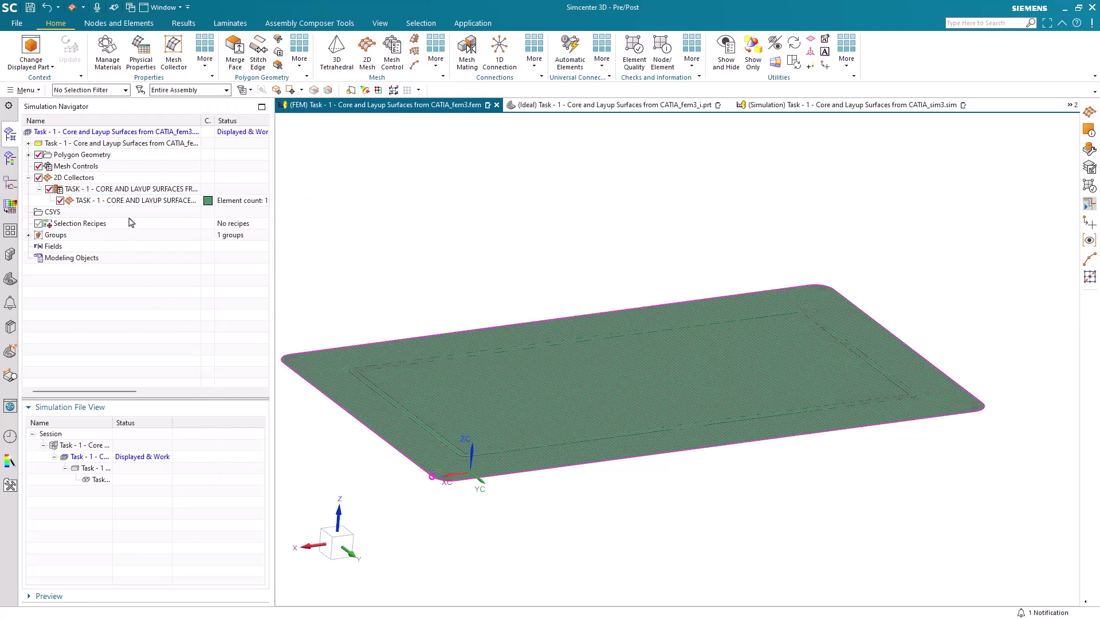
Set the mesh's material orientation method to Vector along the XC axis.
{"action": "right_click", "coordinate": [121, 200]}
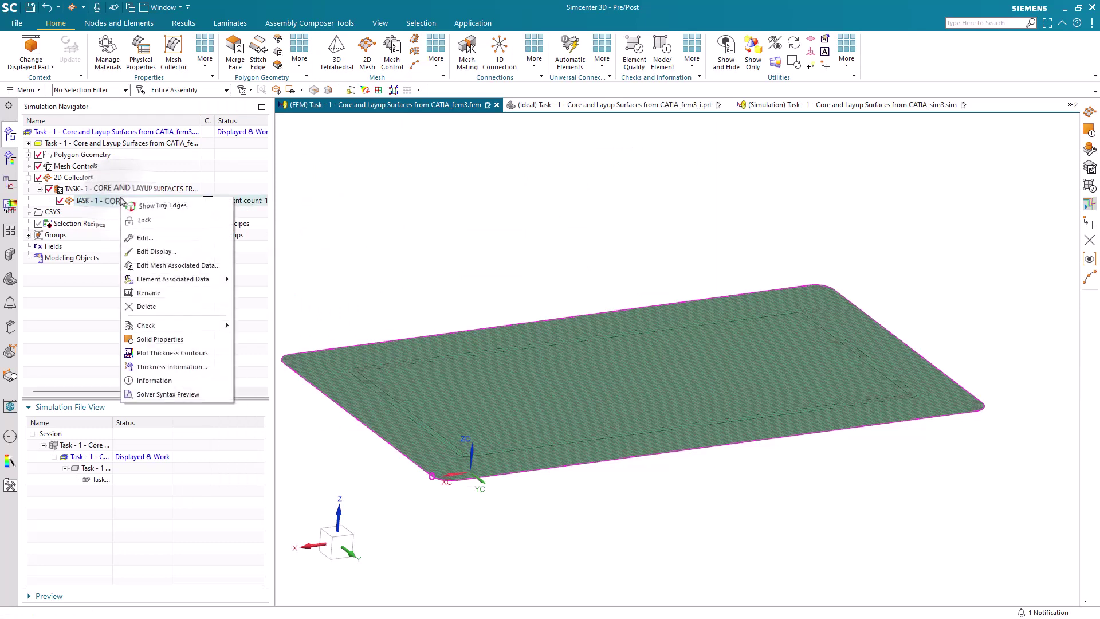
{"action": "left_click", "coordinate": [159, 266]}
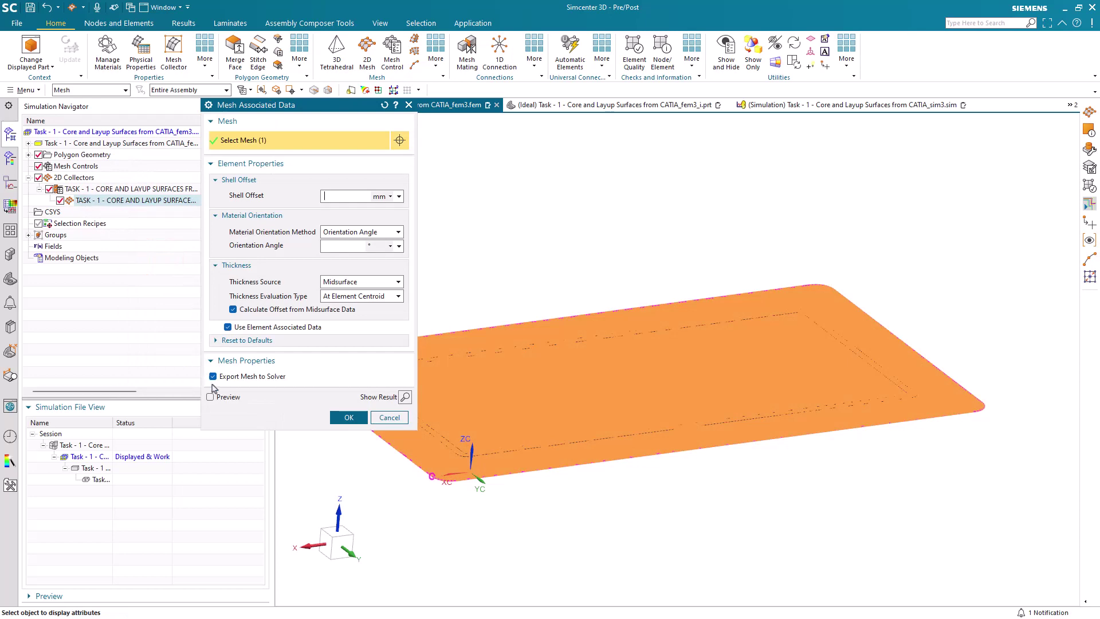
{"action": "scroll", "coordinate": [664, 361], "scroll_direction": "down", "scroll_amount": 3}
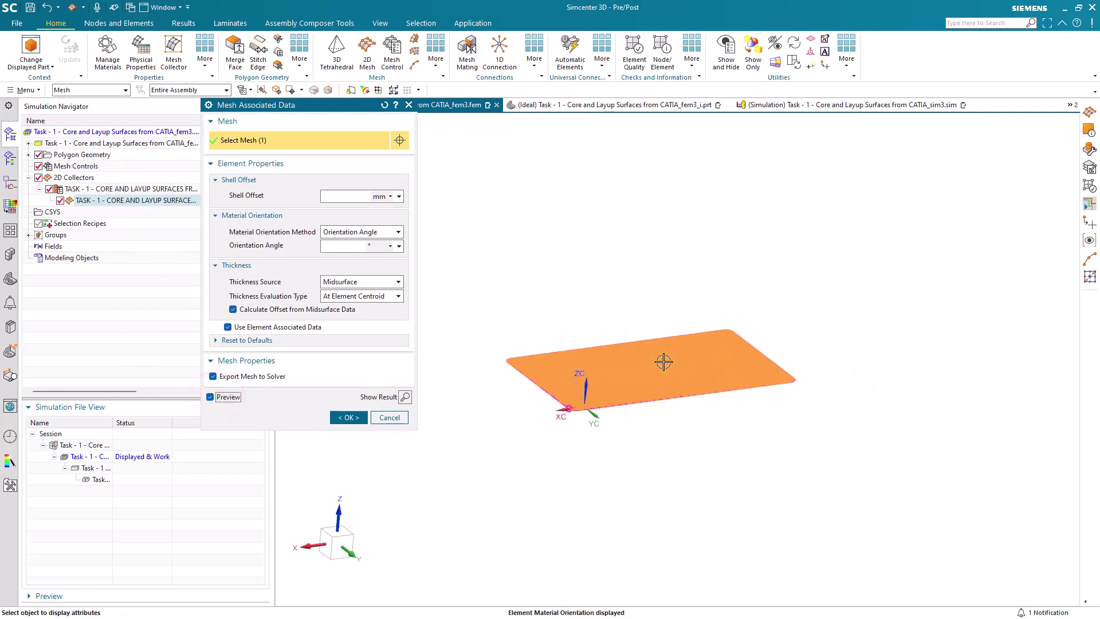
{"action": "scroll", "coordinate": [516, 358], "scroll_direction": "up", "scroll_amount": 5}
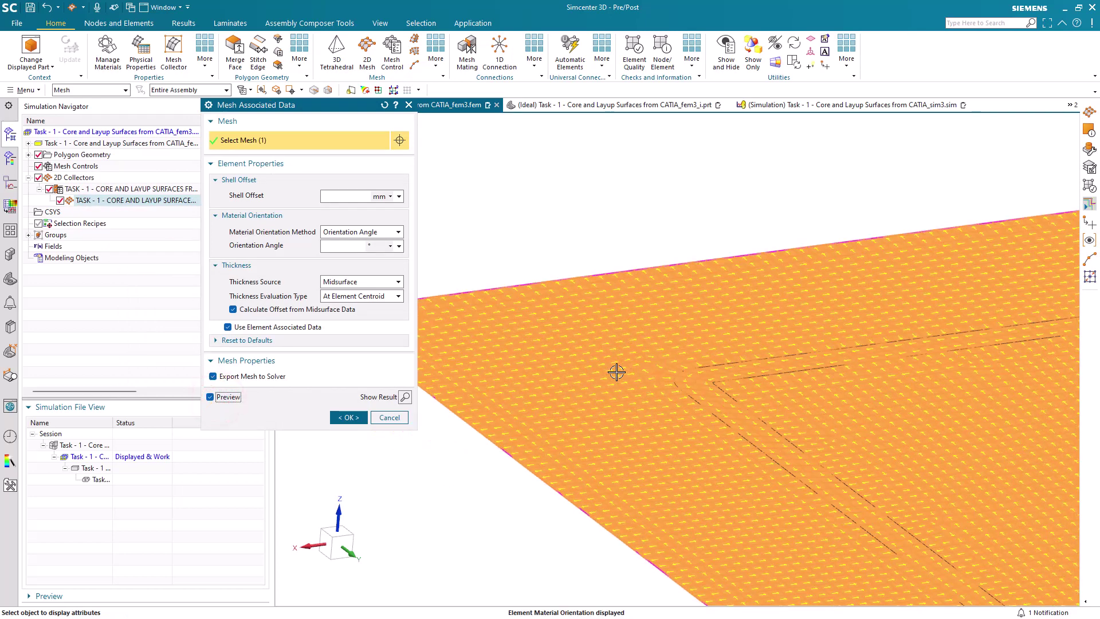
{"action": "middle_click_drag", "start_coordinate": [614, 370], "coordinate": [595, 392]}
{"action": "left_click", "coordinate": [370, 233]}
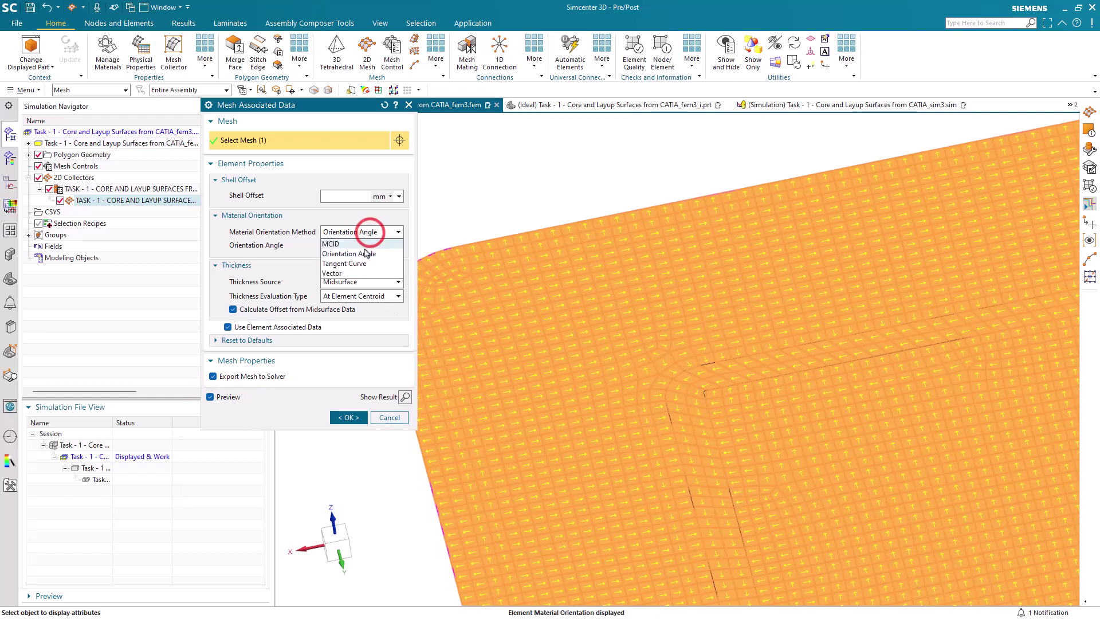
{"action": "left_click", "coordinate": [367, 271]}
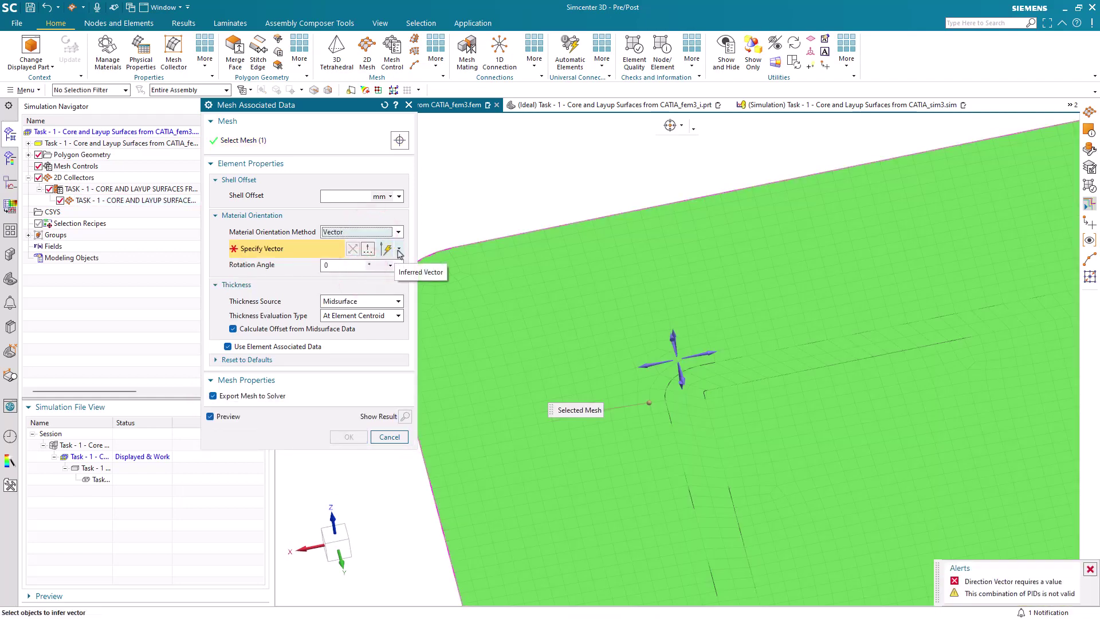
{"action": "left_click", "coordinate": [399, 248]}
{"action": "left_click", "coordinate": [386, 357]}
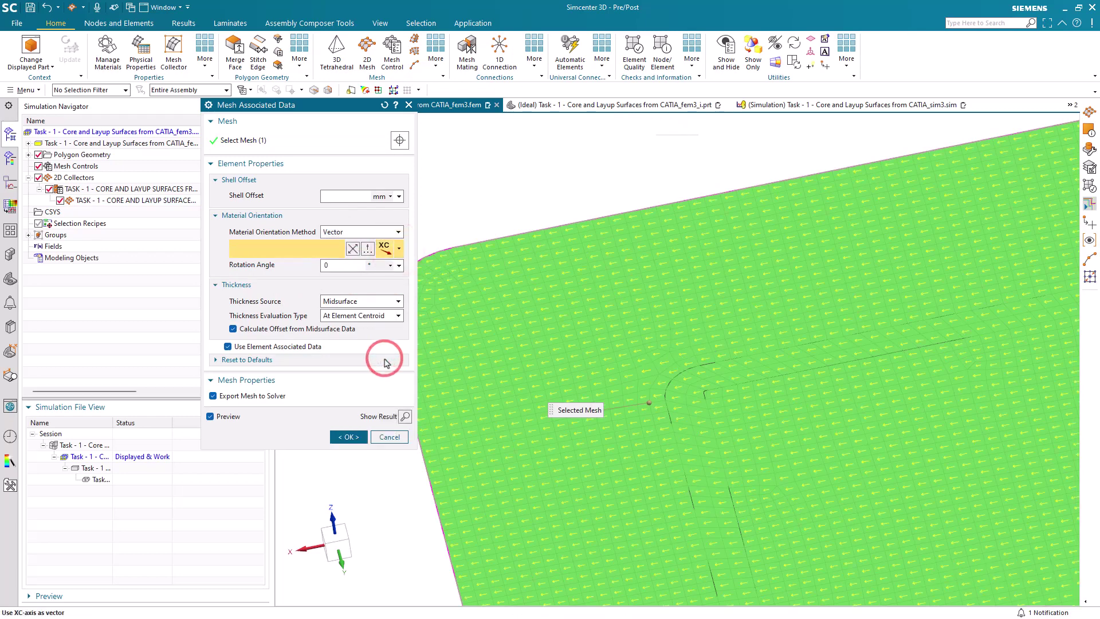
{"action": "left_click", "coordinate": [349, 437]}
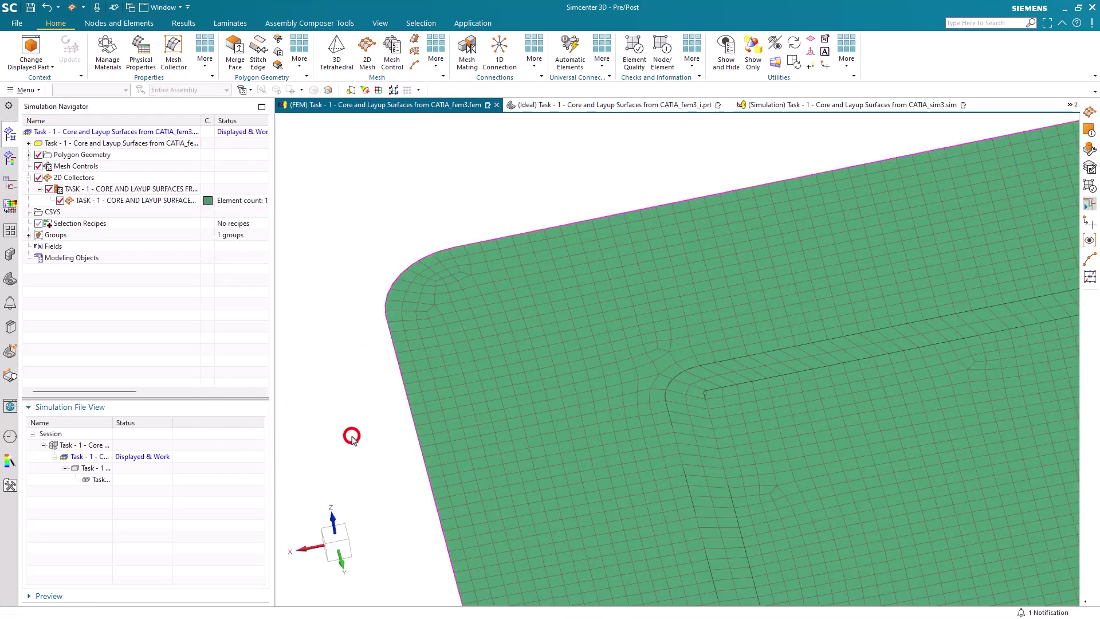
In the material manager, replace the default library with the user MatML library aomats.xml.
{"action": "left_click", "coordinate": [108, 49]}
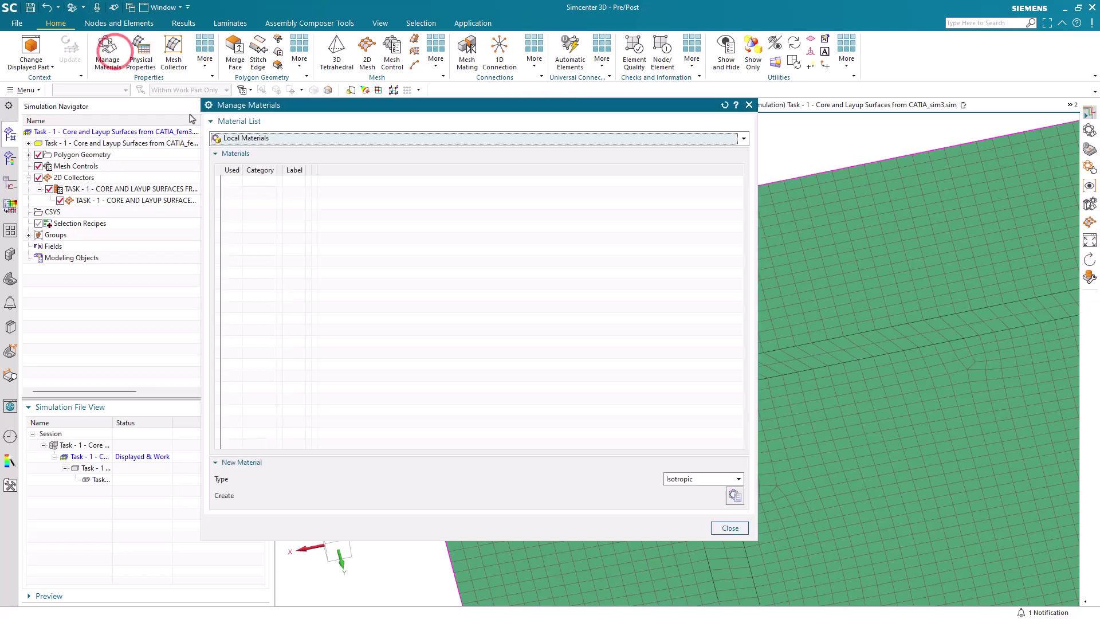
{"action": "left_click", "coordinate": [228, 138]}
{"action": "left_click", "coordinate": [234, 153]}
{"action": "left_click", "coordinate": [237, 169]}
{"action": "left_click", "coordinate": [237, 209]}
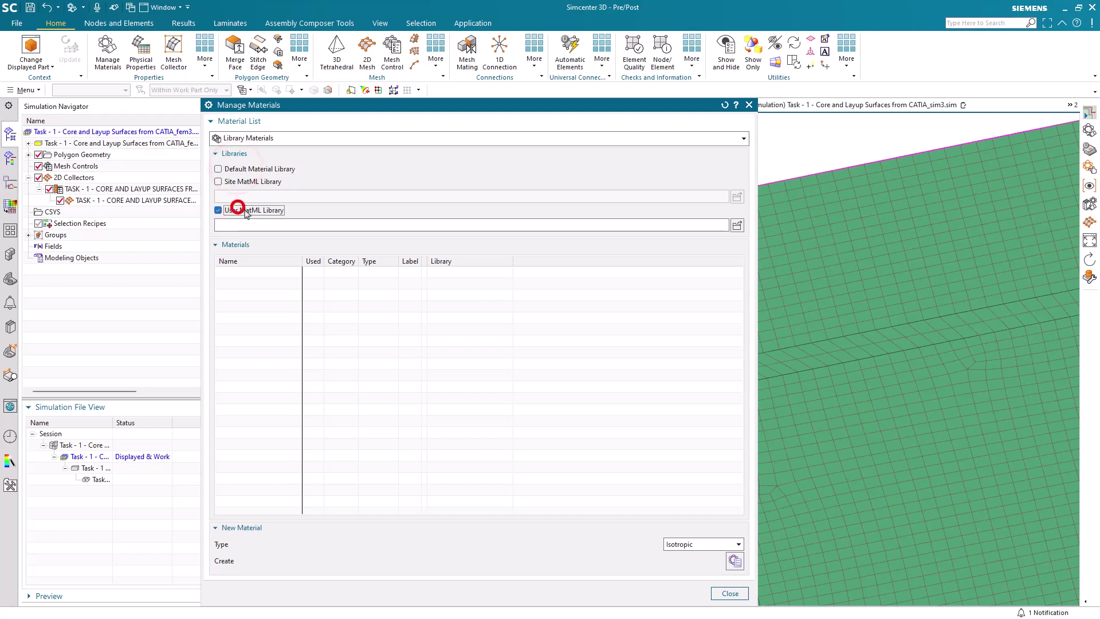
{"action": "left_click", "coordinate": [738, 227]}
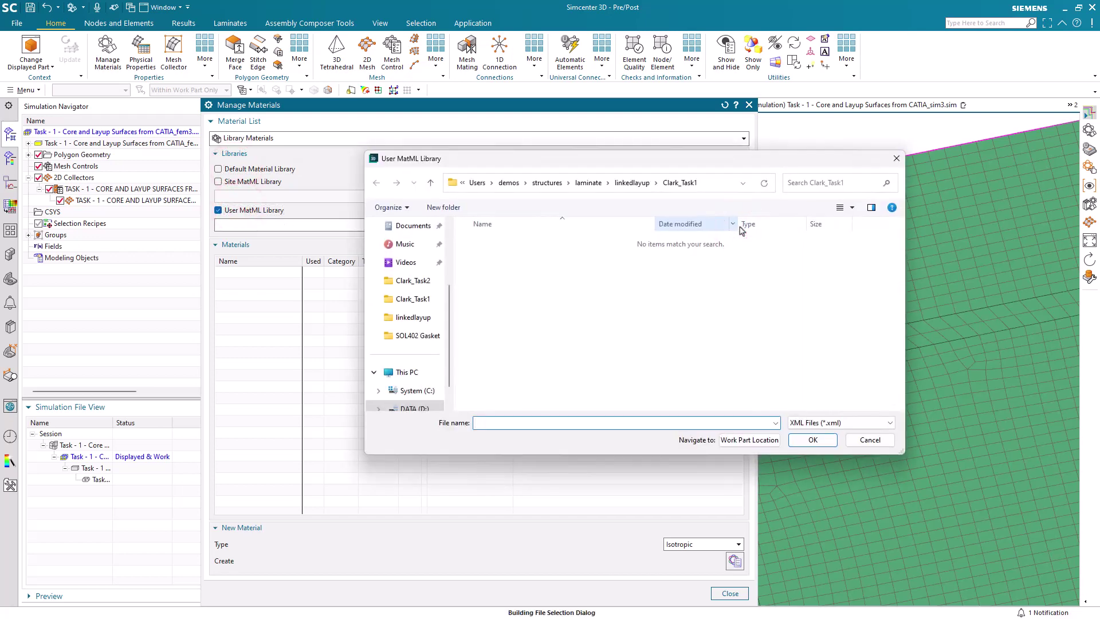
{"action": "left_click", "coordinate": [630, 182]}
{"action": "left_click", "coordinate": [496, 296]}
{"action": "left_click", "coordinate": [813, 439]}
Load all eight library materials, P611_200 through T_12_FS, into the model.
{"action": "left_click", "coordinate": [235, 272]}
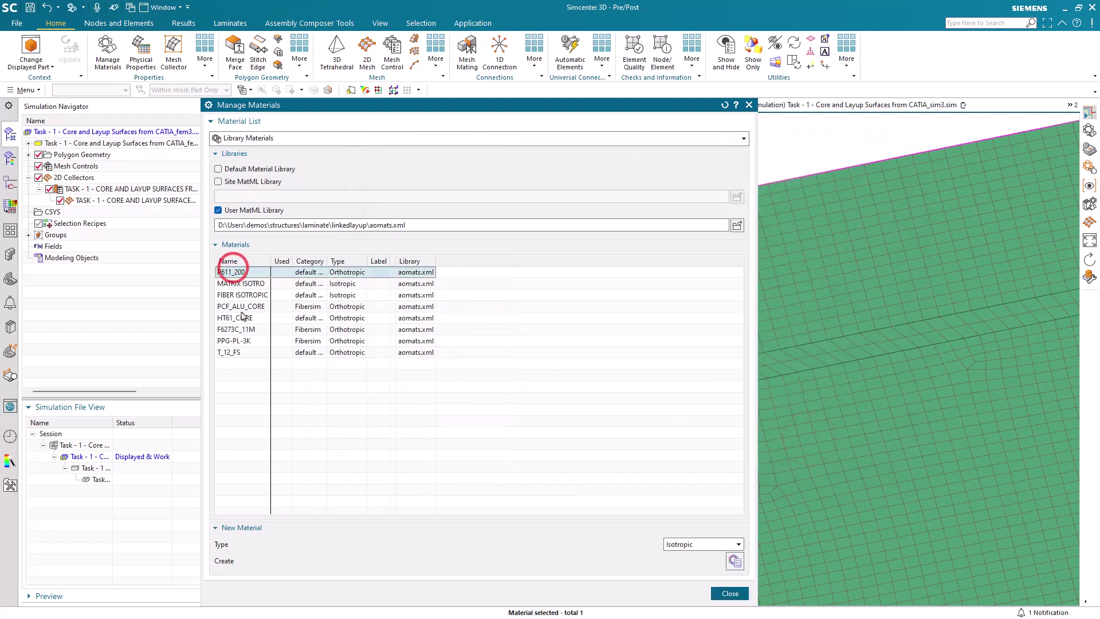
{"action": "left_click", "coordinate": [247, 353], "text": "shift"}
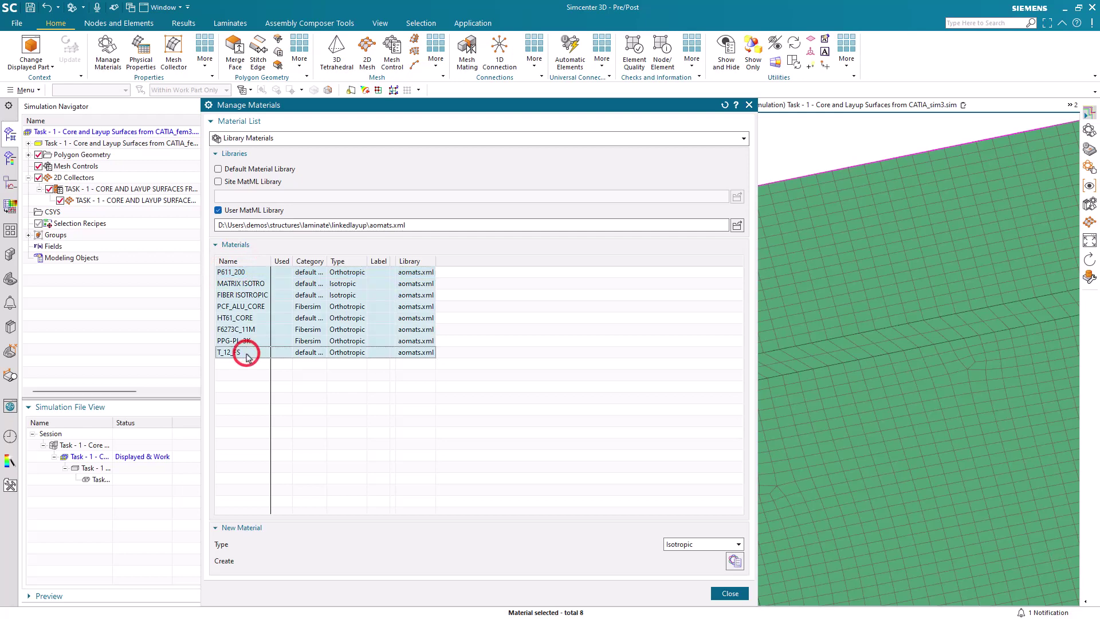
{"action": "right_click", "coordinate": [247, 354]}
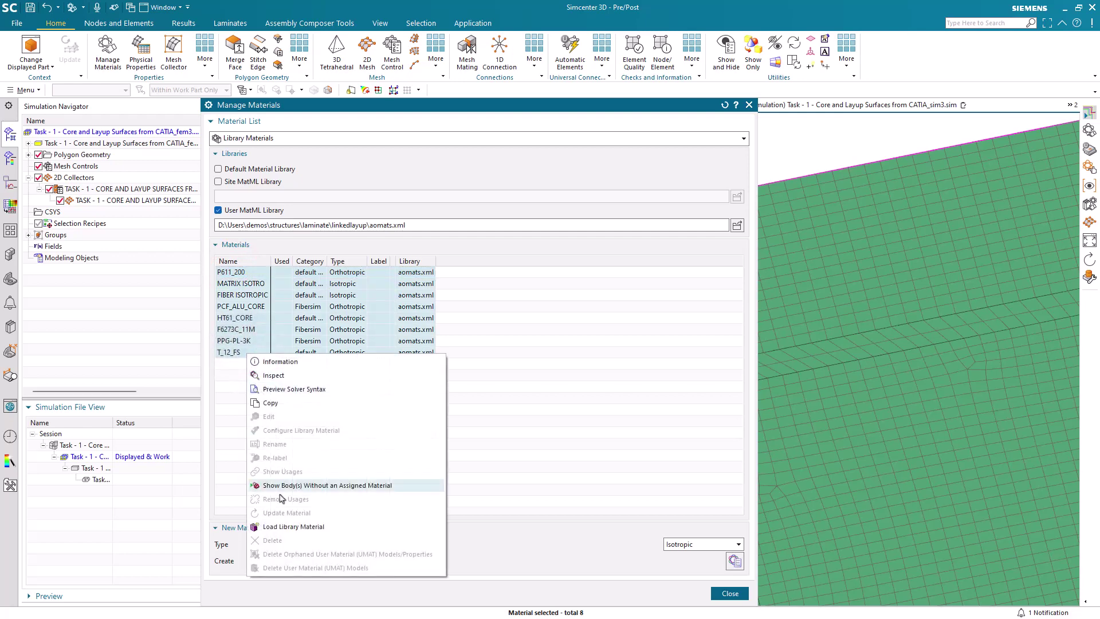
{"action": "left_click", "coordinate": [287, 525]}
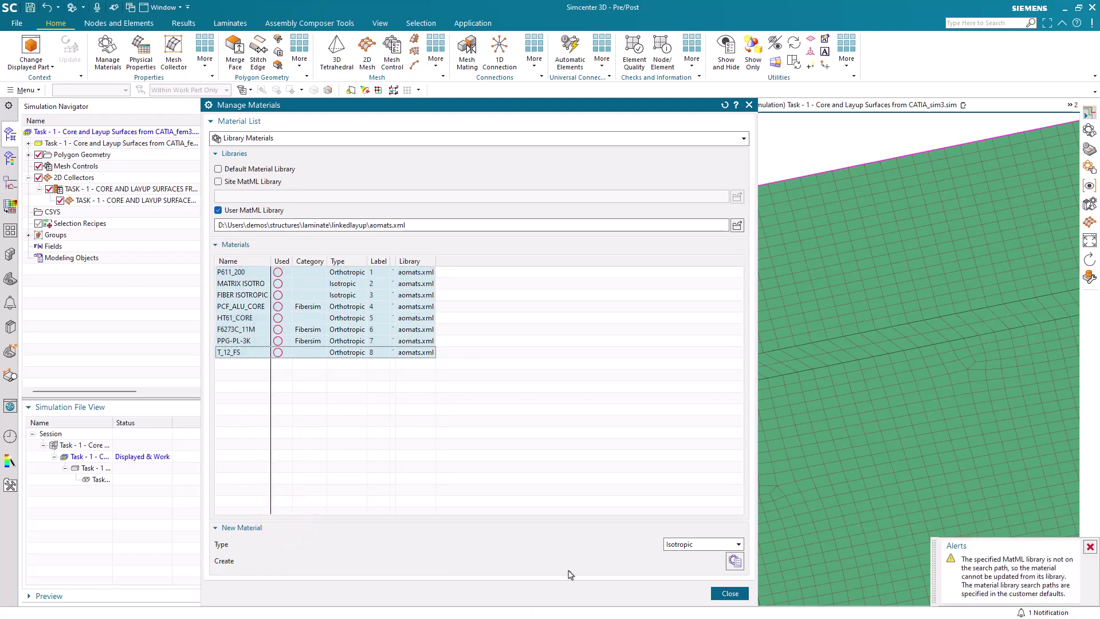
{"action": "left_click", "coordinate": [729, 593]}
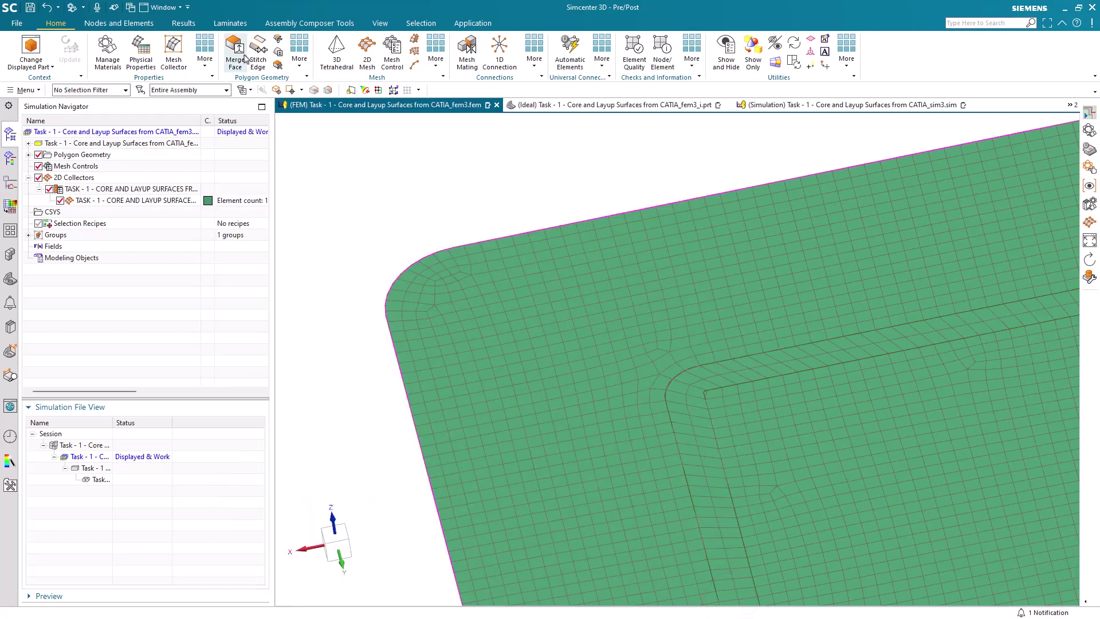
On the Laminates ribbon tab, bring up the Import Fibersim Layup dialog.
{"action": "left_click", "coordinate": [230, 23]}
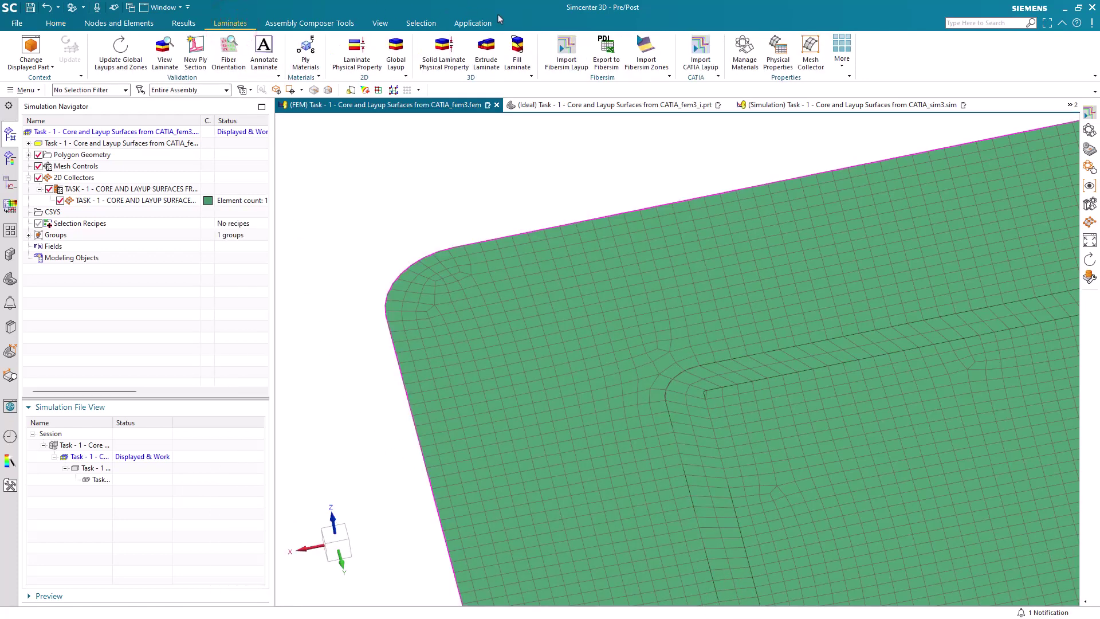
{"action": "right_click", "coordinate": [525, 23]}
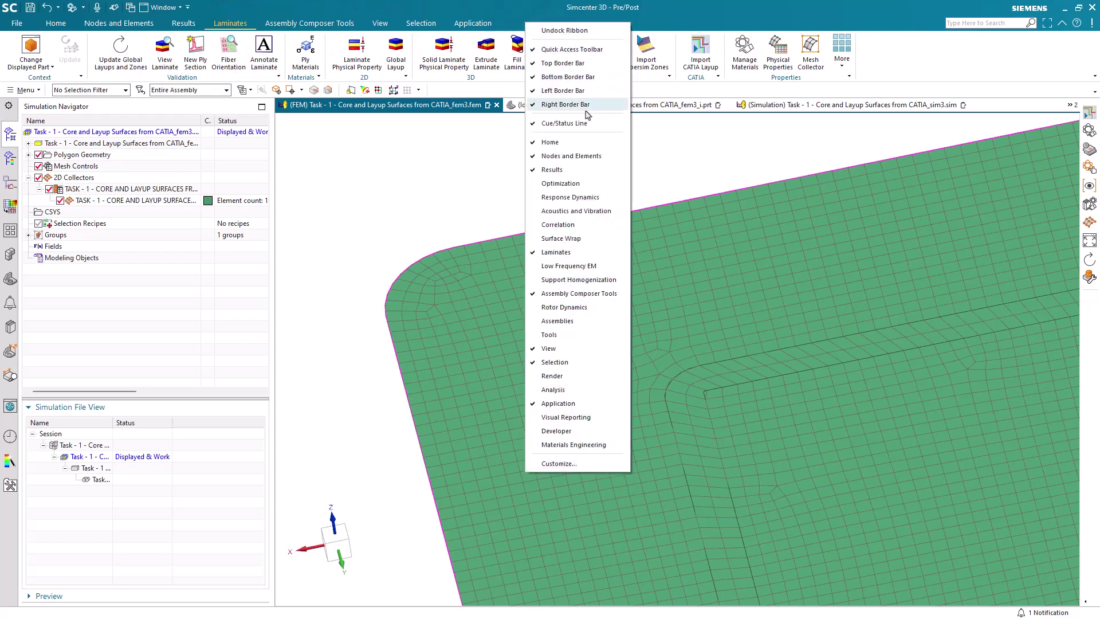
{"action": "left_click", "coordinate": [433, 141]}
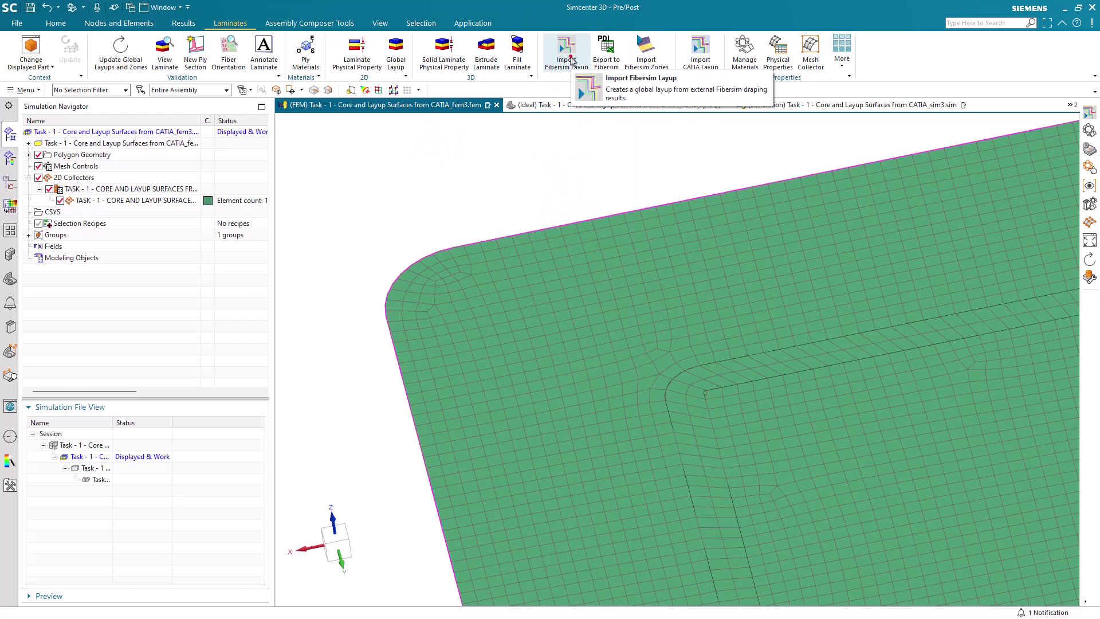
{"action": "left_click", "coordinate": [569, 57]}
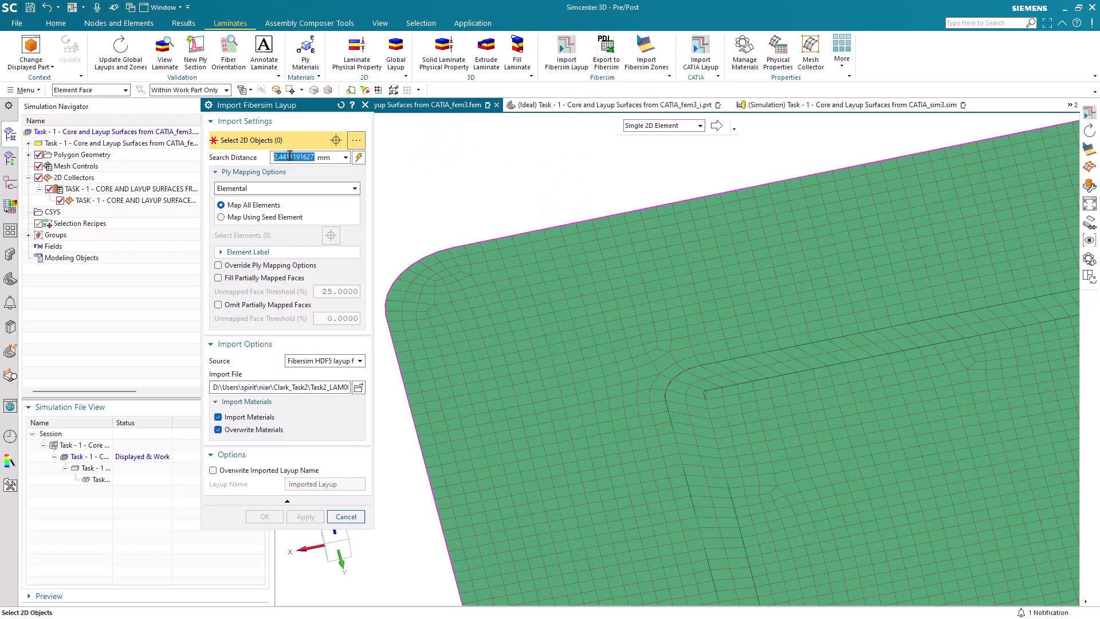
Select the plate's three tangent faces using the Polygon Face filter.
{"action": "left_click", "coordinate": [112, 91]}
{"action": "left_click", "coordinate": [637, 128]}
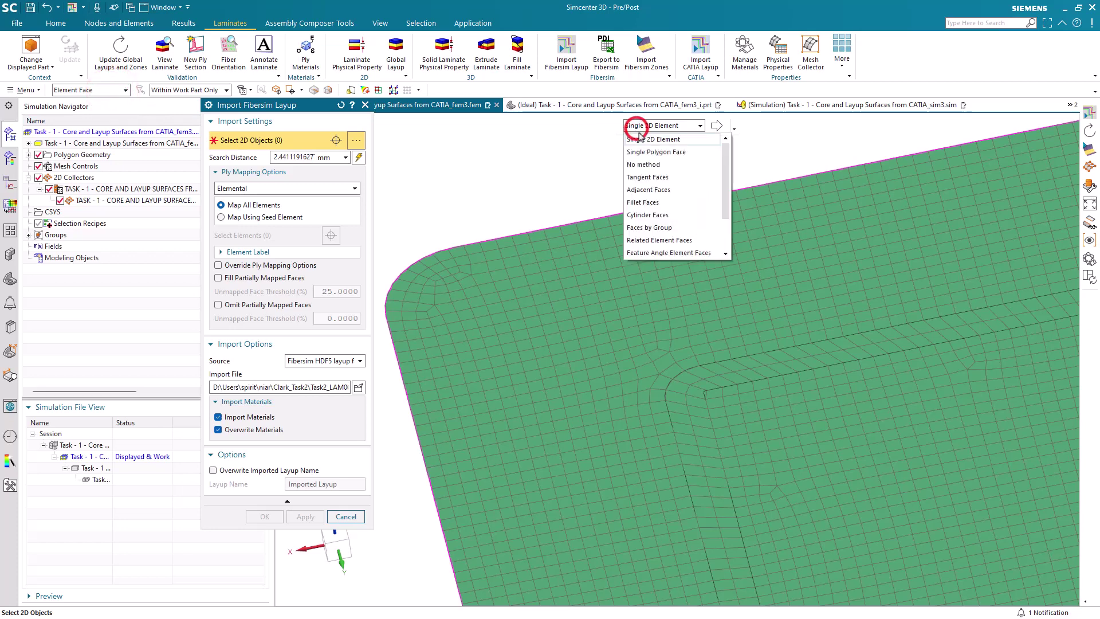
{"action": "left_click", "coordinate": [656, 164]}
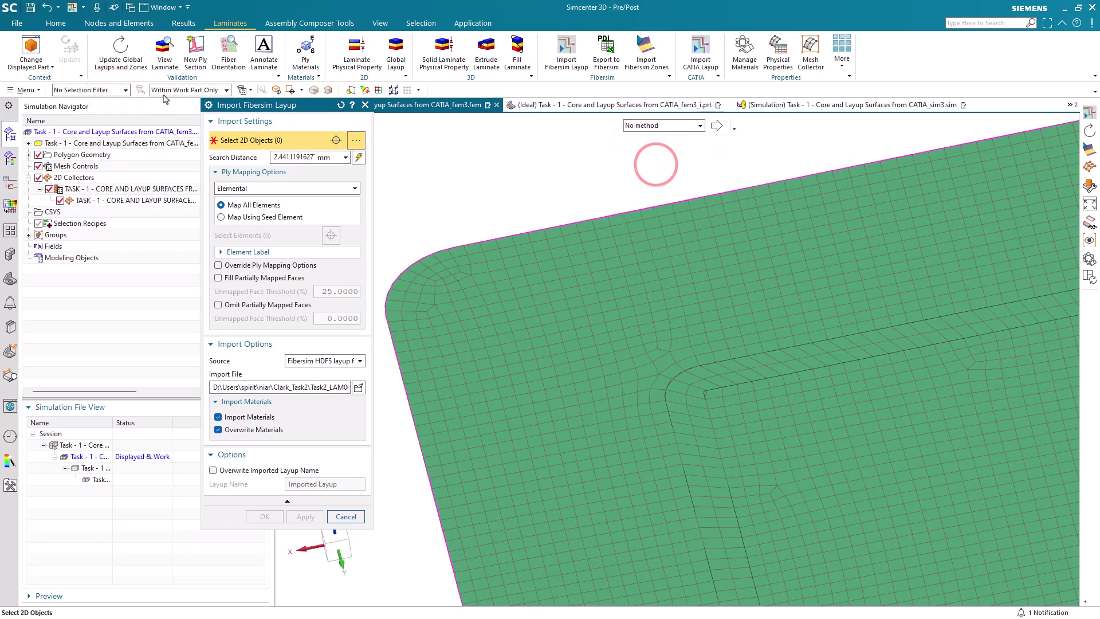
{"action": "left_click", "coordinate": [115, 90]}
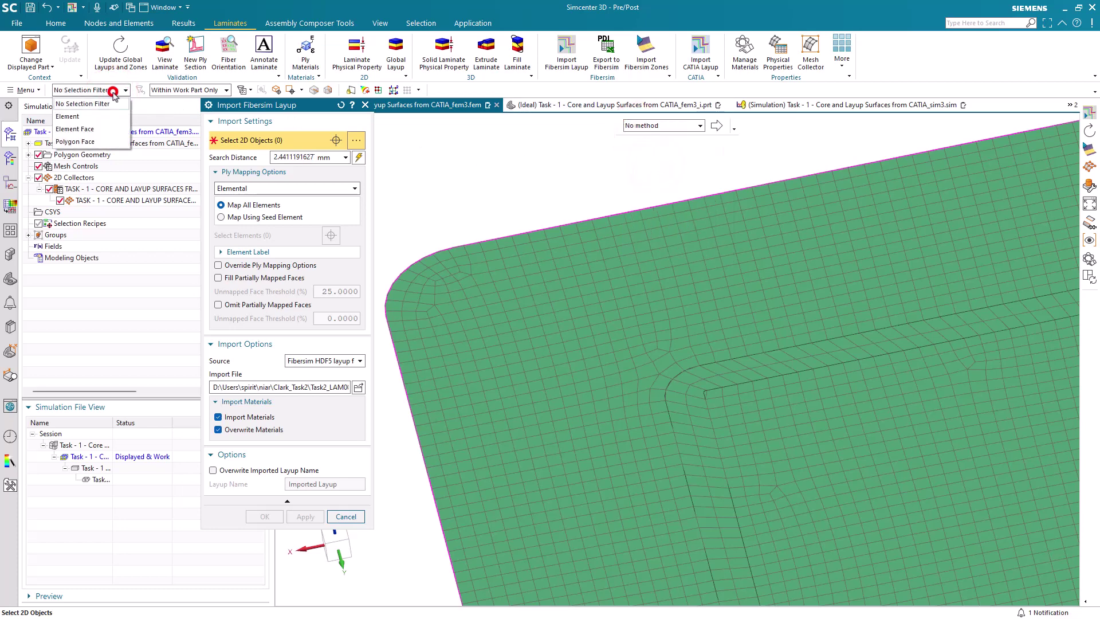
{"action": "left_click", "coordinate": [109, 141]}
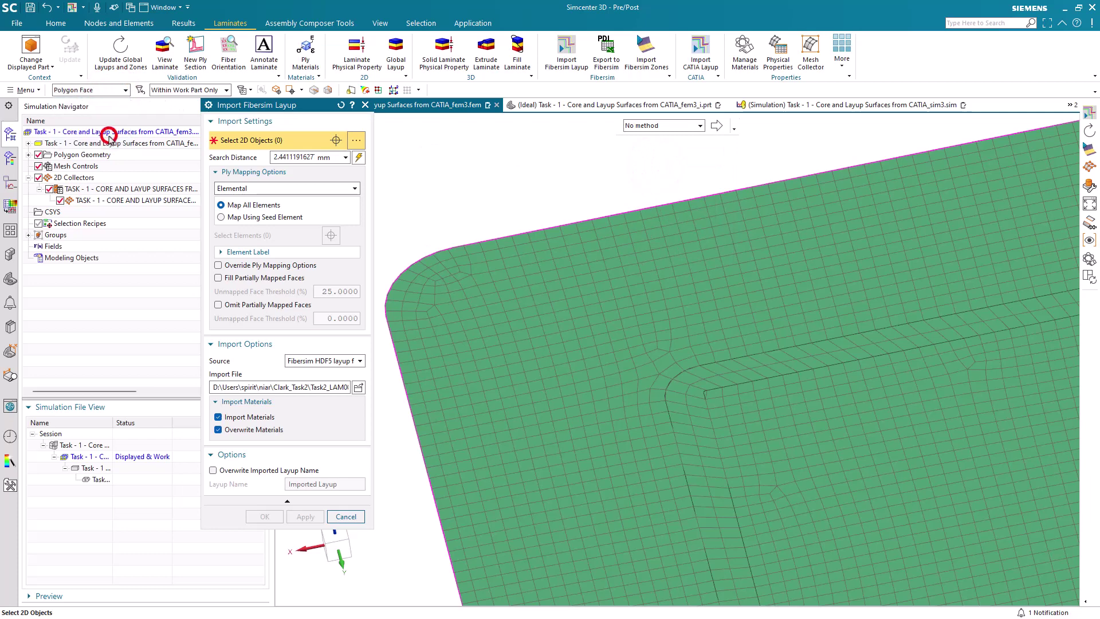
{"action": "left_click", "coordinate": [655, 126]}
{"action": "left_click", "coordinate": [652, 174]}
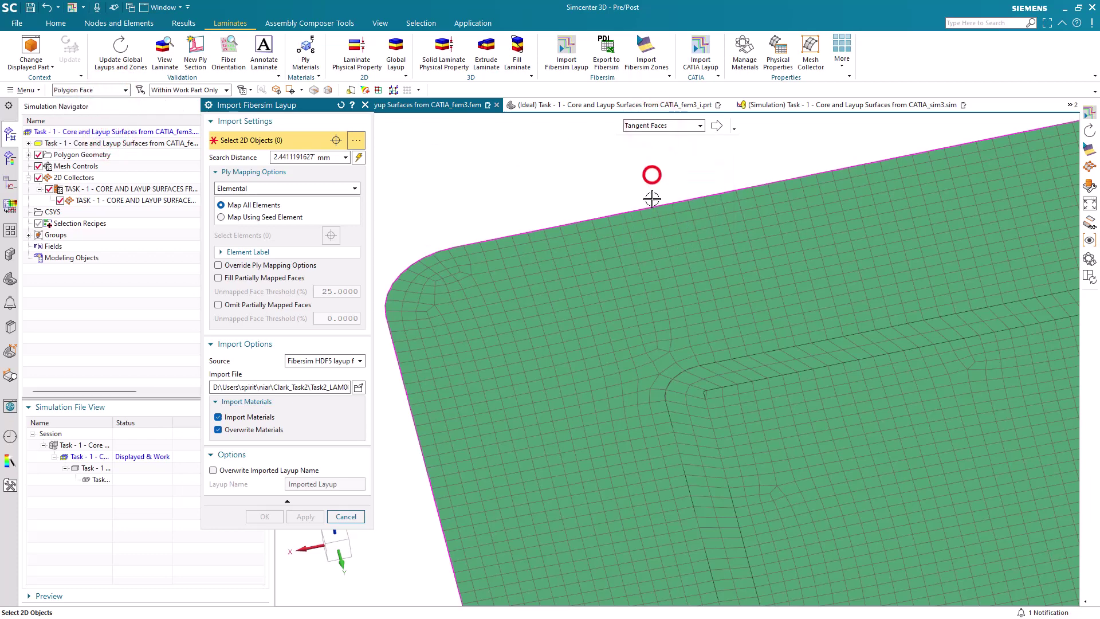
{"action": "left_click", "coordinate": [656, 240]}
{"action": "scroll", "coordinate": [528, 208], "scroll_direction": "down", "scroll_amount": 3}
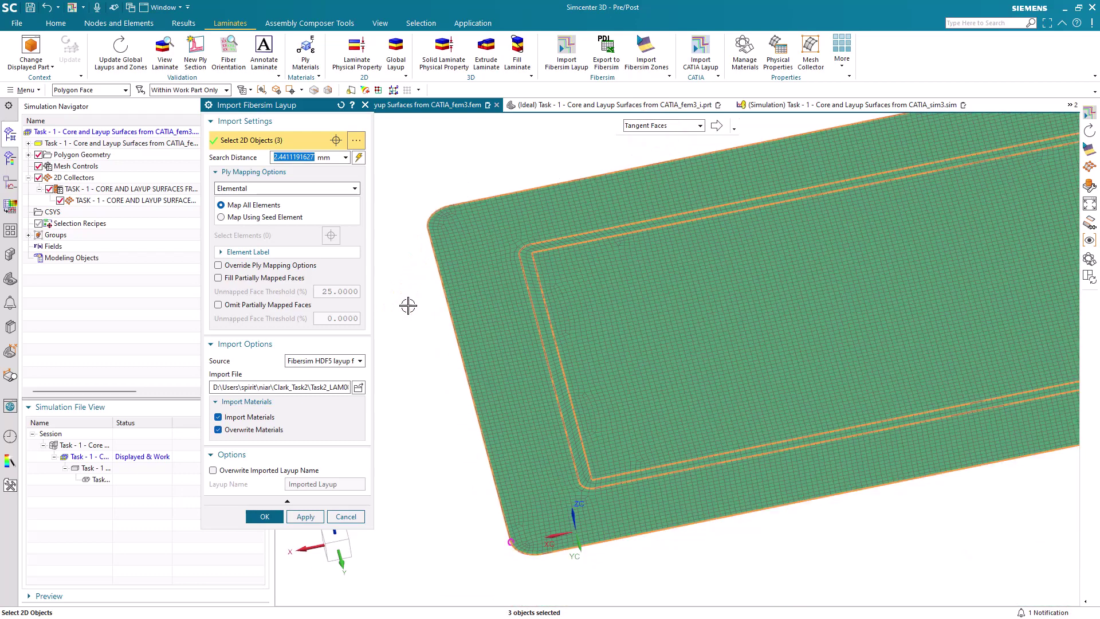
{"action": "scroll", "coordinate": [408, 307], "scroll_direction": "down", "scroll_amount": 3}
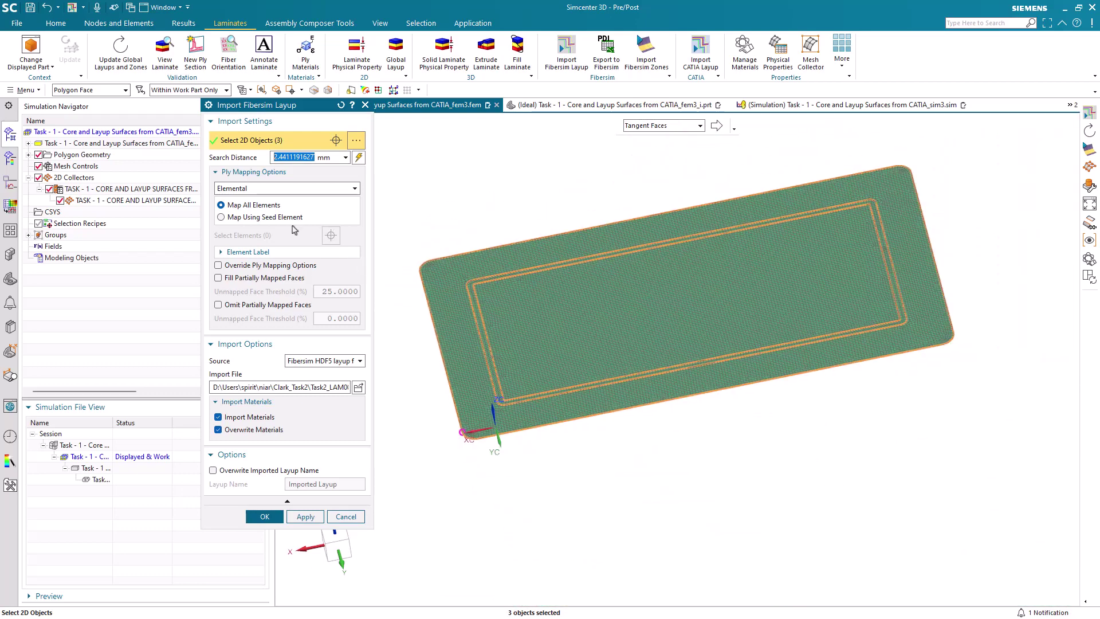
Enable Fill and Omit Partially Mapped faces, each with a 10% threshold.
{"action": "left_click", "coordinate": [258, 280]}
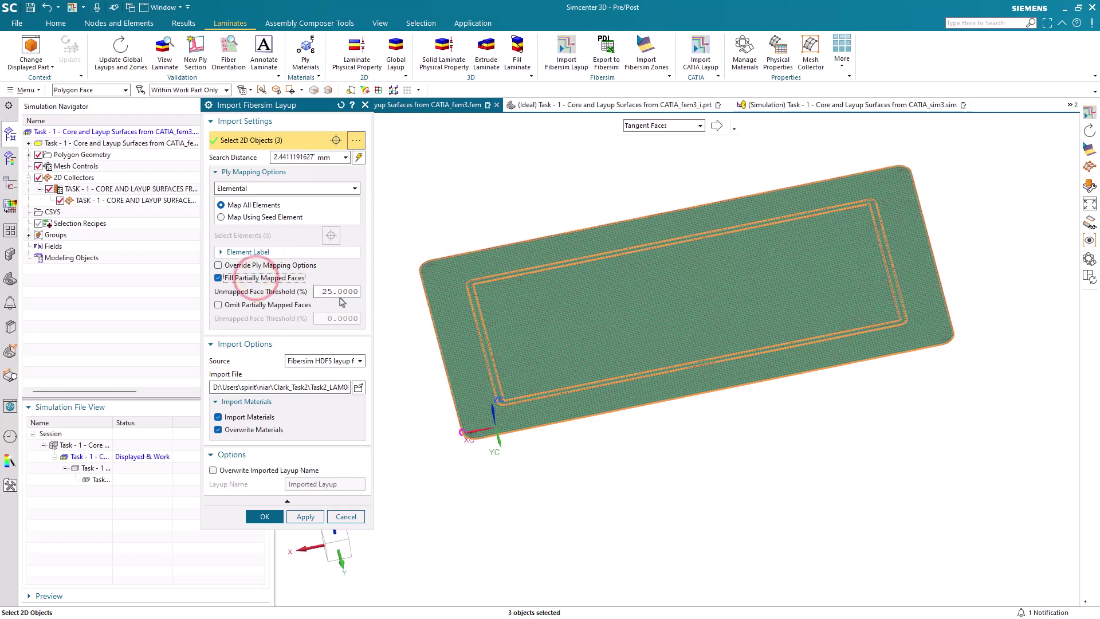
{"action": "type", "text": "10"}
{"action": "left_click", "coordinate": [229, 304]}
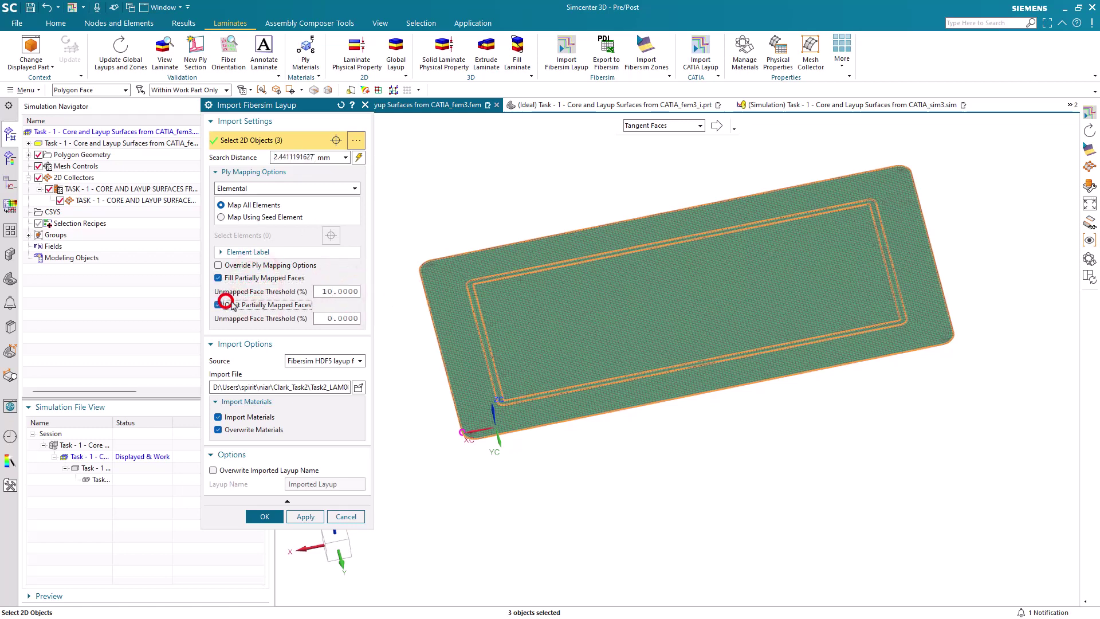
{"action": "left_click", "coordinate": [324, 319]}
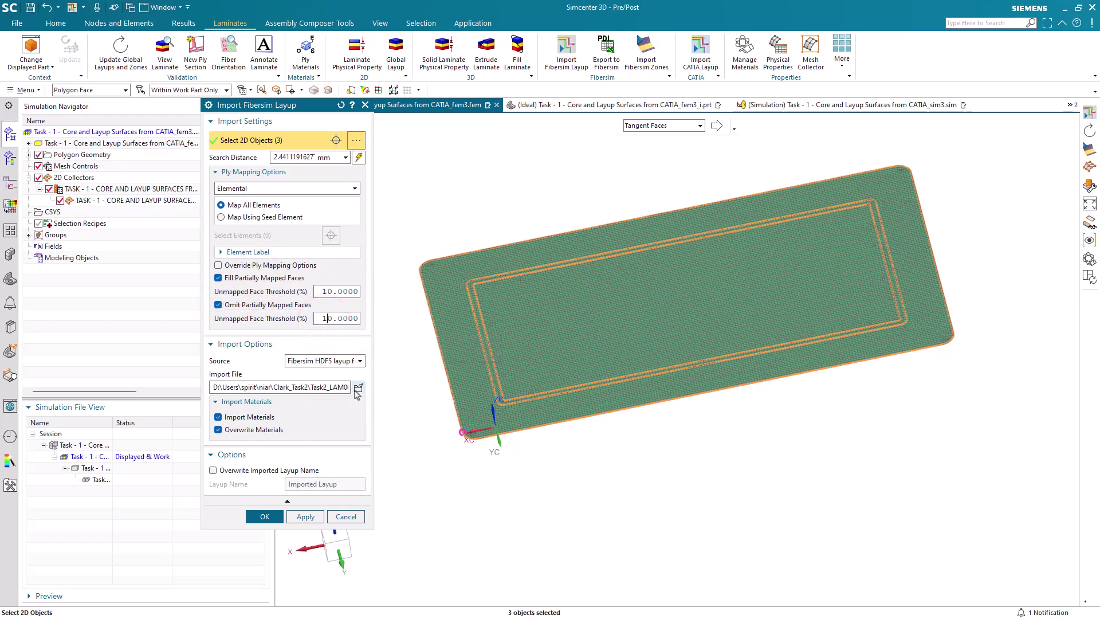
Import the layup from Task1_LAM001.h5 in the Clark_Task1 folder.
{"action": "left_click", "coordinate": [356, 388]}
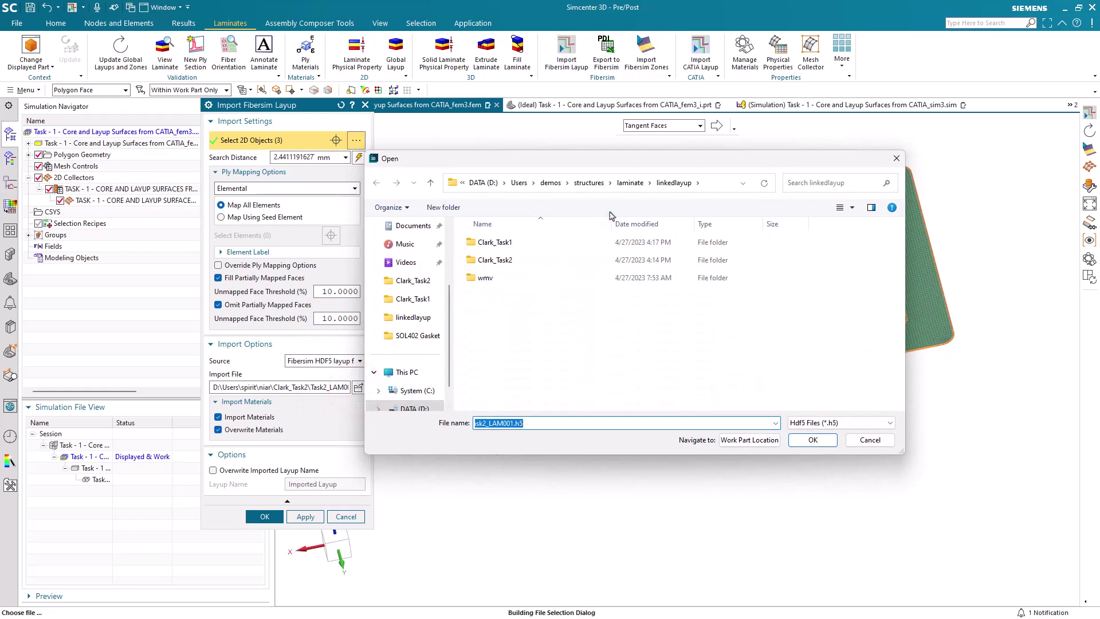
{"action": "double_click", "coordinate": [568, 241]}
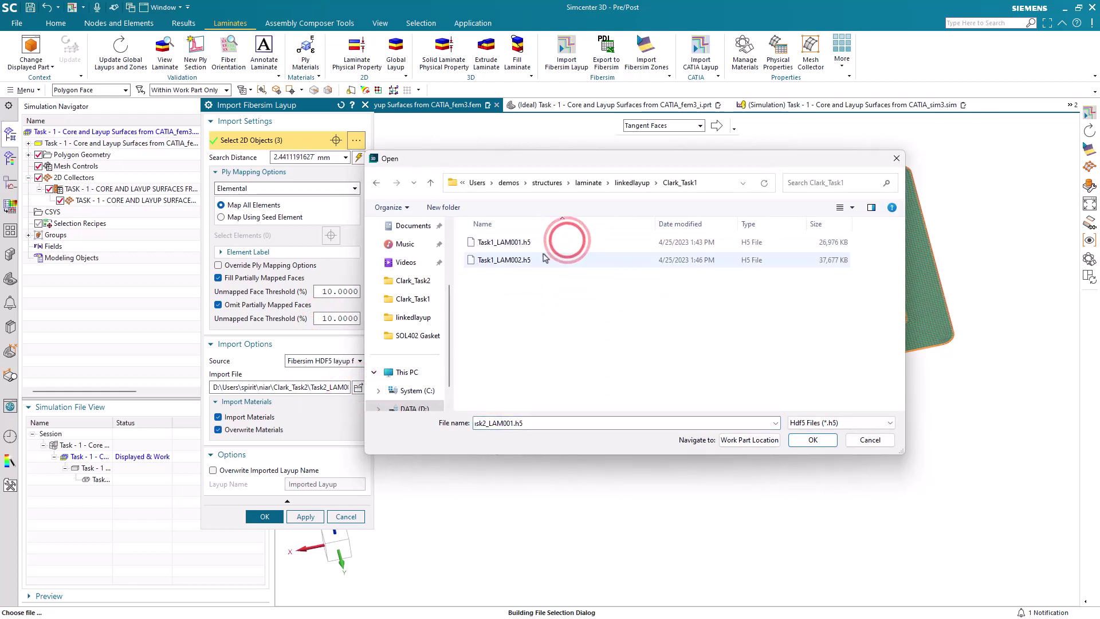
{"action": "left_click", "coordinate": [527, 243]}
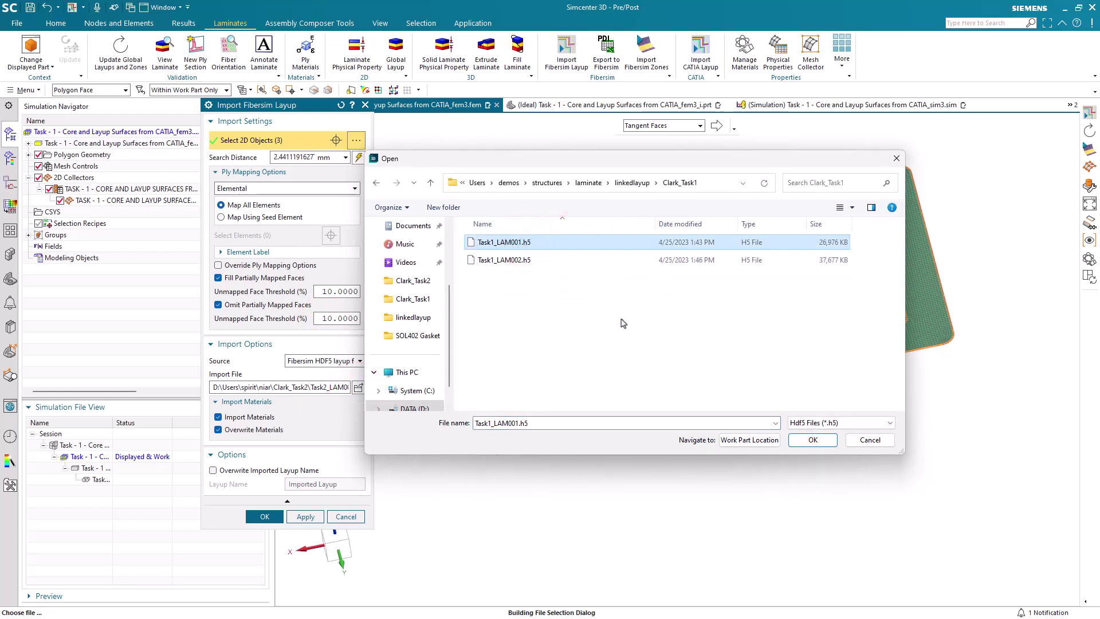
{"action": "left_click", "coordinate": [808, 442]}
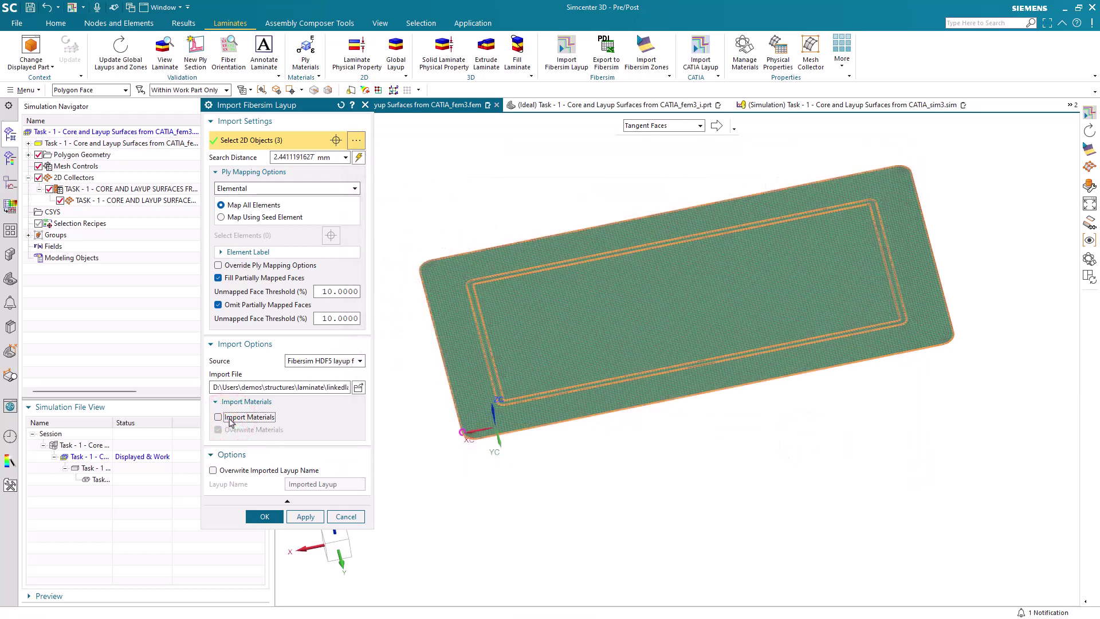
{"action": "left_click", "coordinate": [266, 516]}
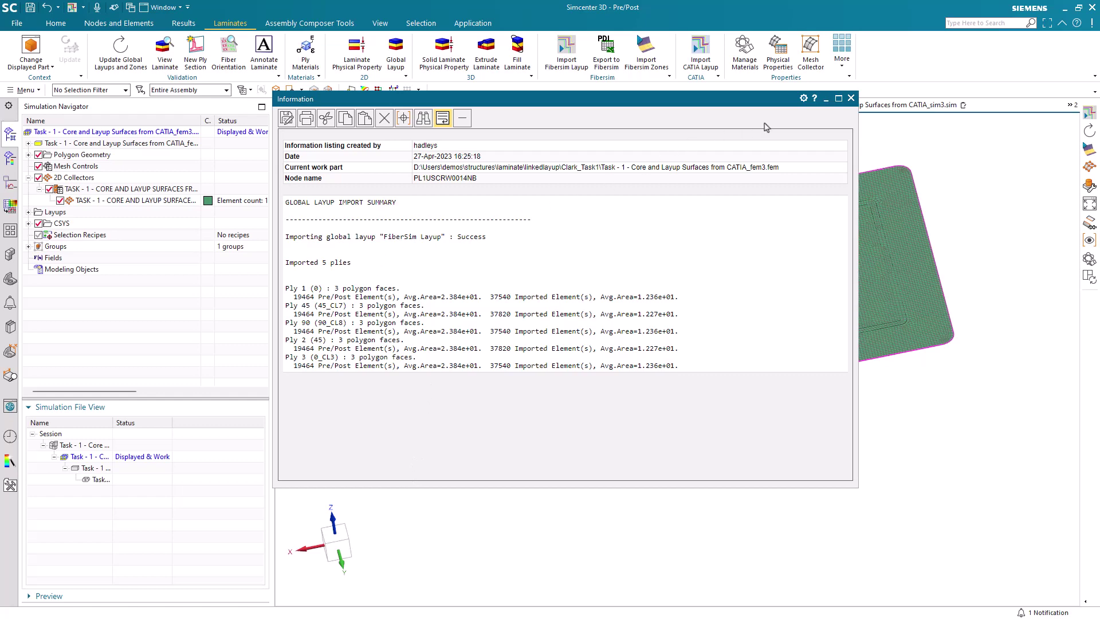
Close the import summary and make Bottom the default layup offset instead of Middle.
{"action": "left_click", "coordinate": [850, 99]}
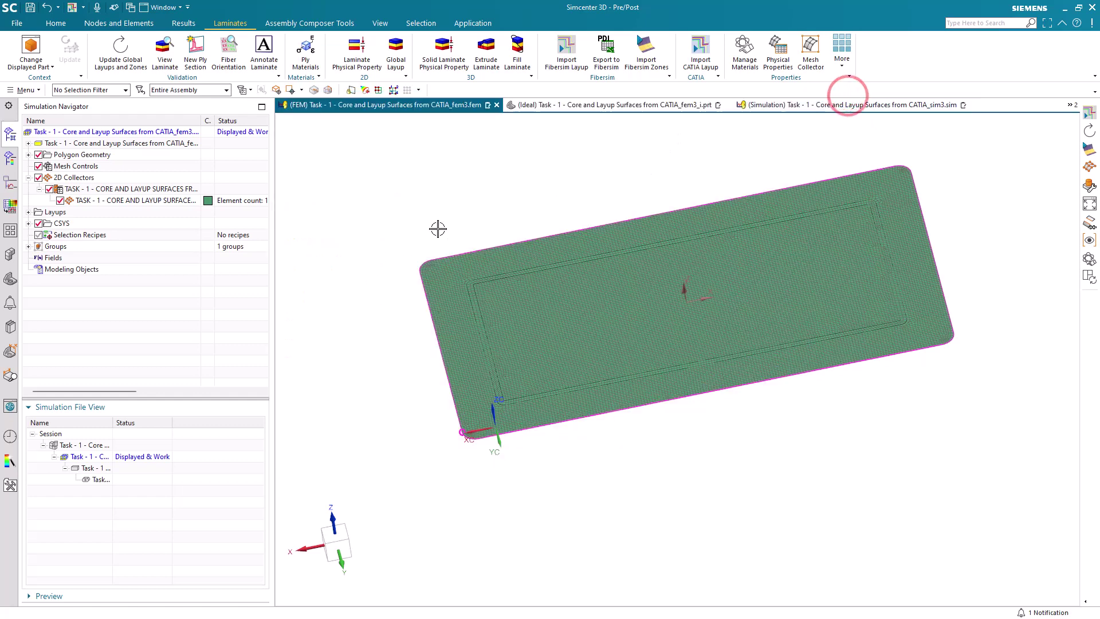
{"action": "left_click", "coordinate": [29, 212]}
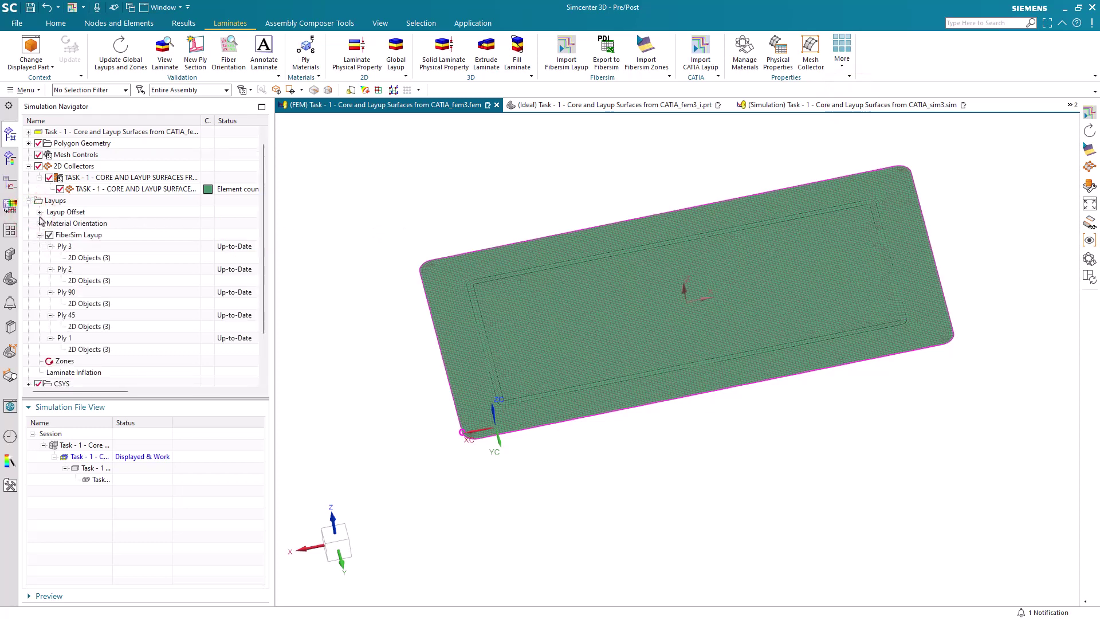
{"action": "left_click", "coordinate": [39, 213]}
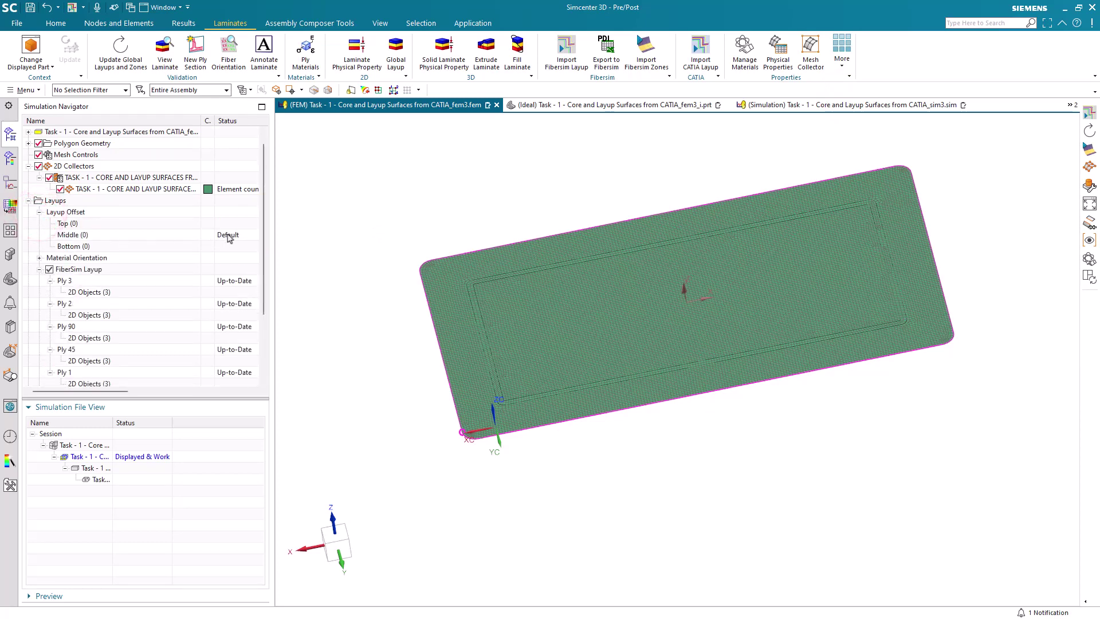
{"action": "right_click", "coordinate": [88, 247]}
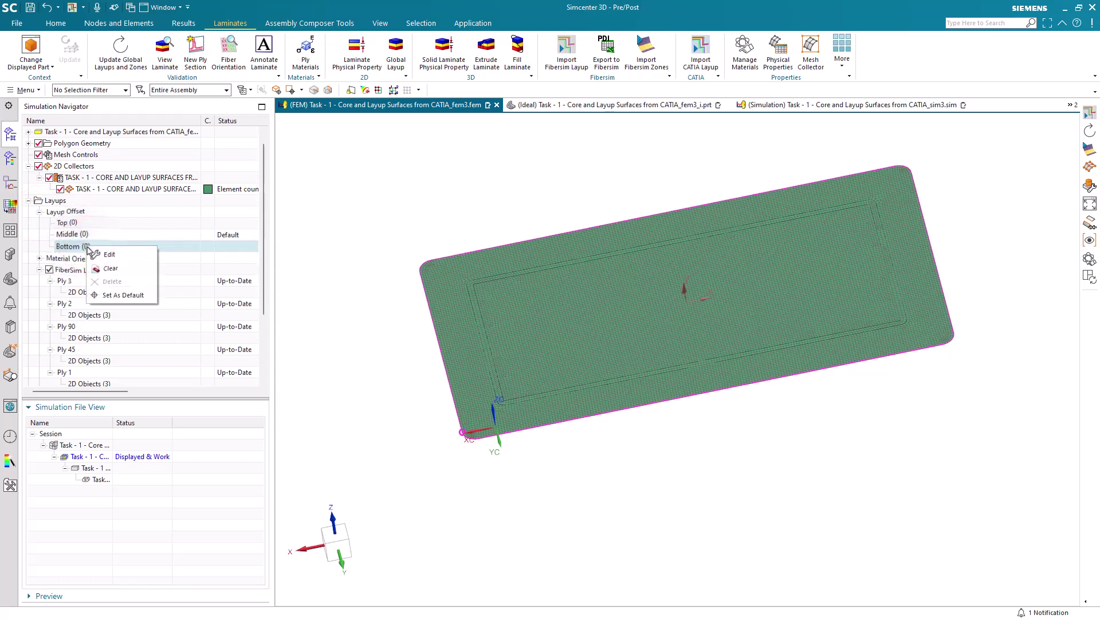
{"action": "left_click", "coordinate": [126, 294]}
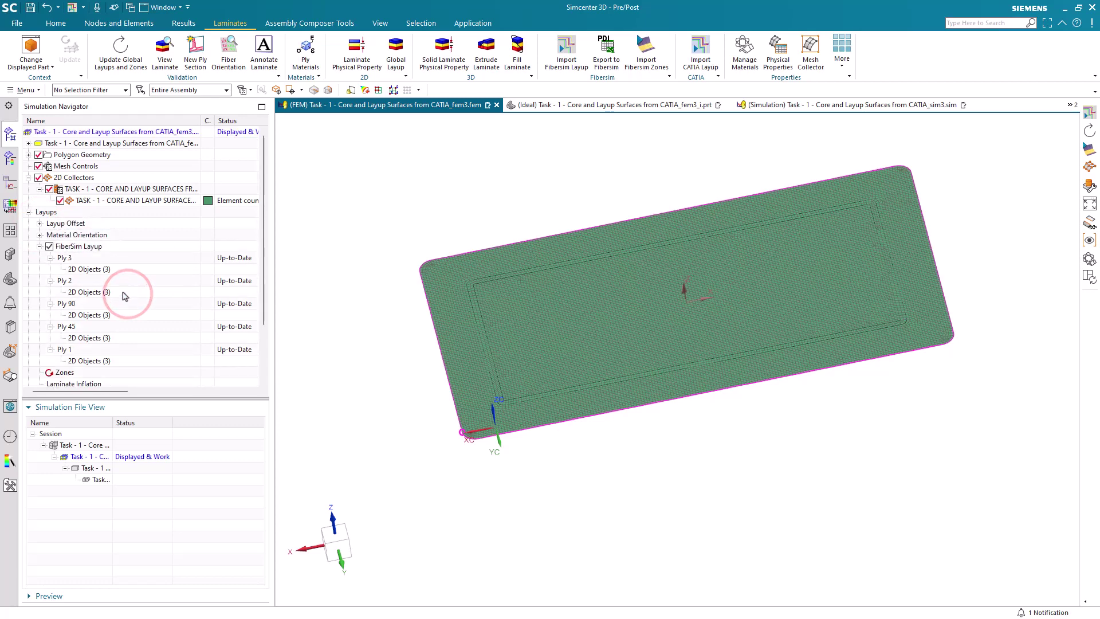
{"action": "left_click", "coordinate": [38, 235]}
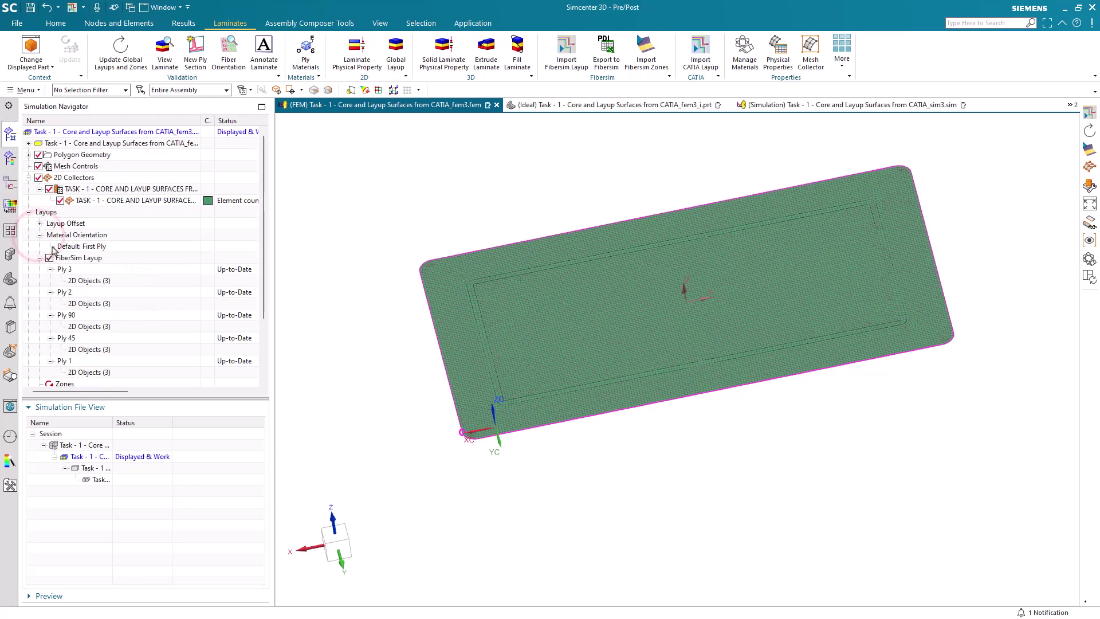
{"action": "left_click", "coordinate": [39, 224]}
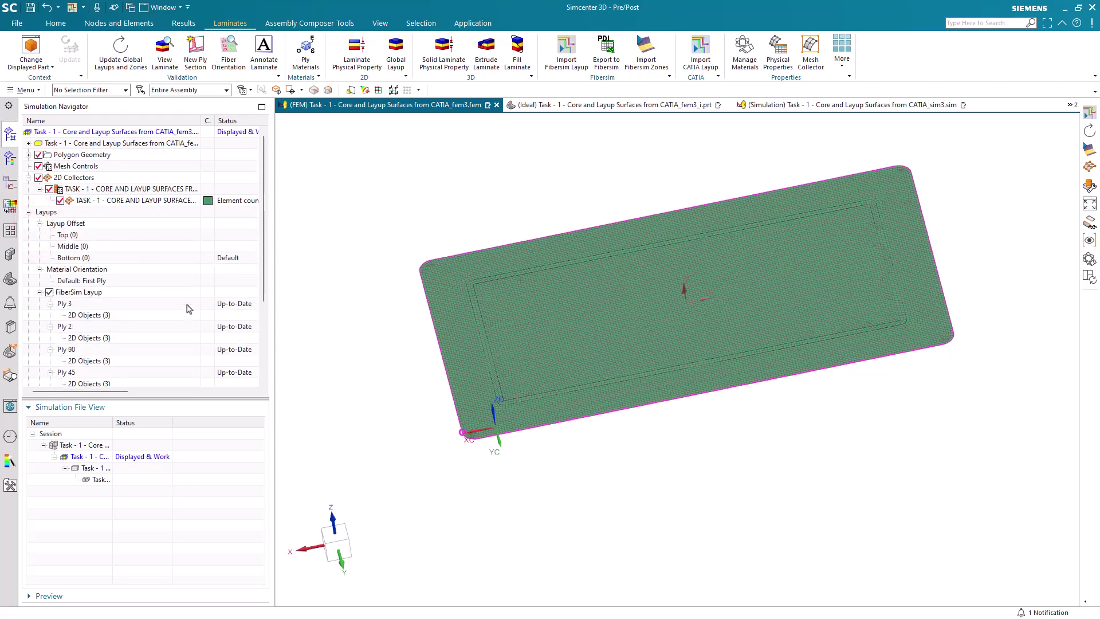
Update global layups and zones, hide the mesh, and select Laminate1's Zone 1.
{"action": "left_click", "coordinate": [120, 48]}
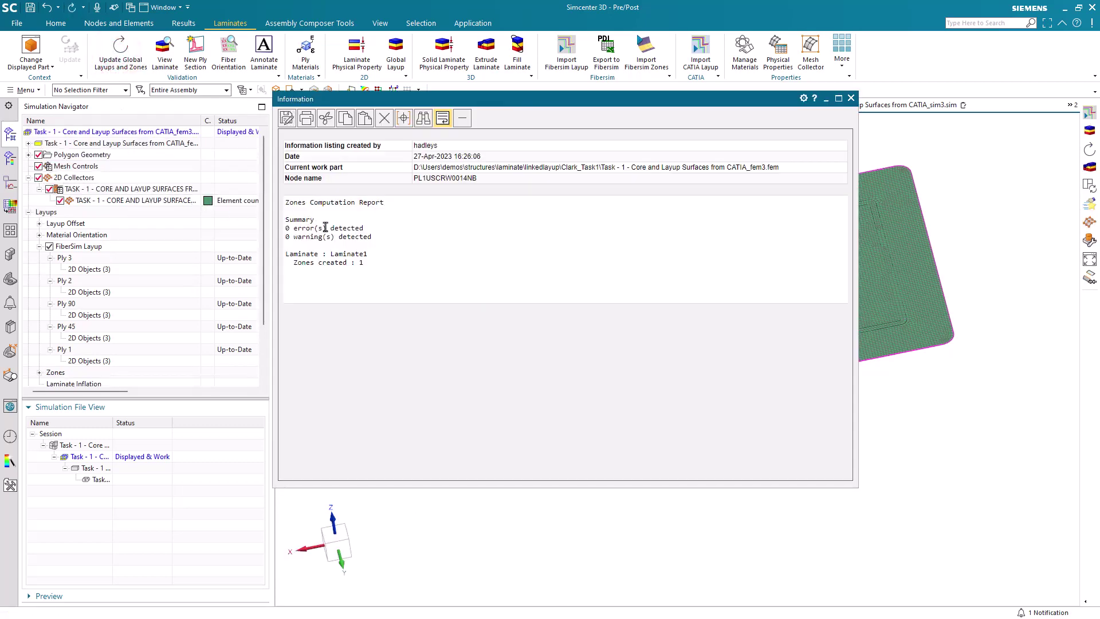
{"action": "left_click", "coordinate": [851, 98]}
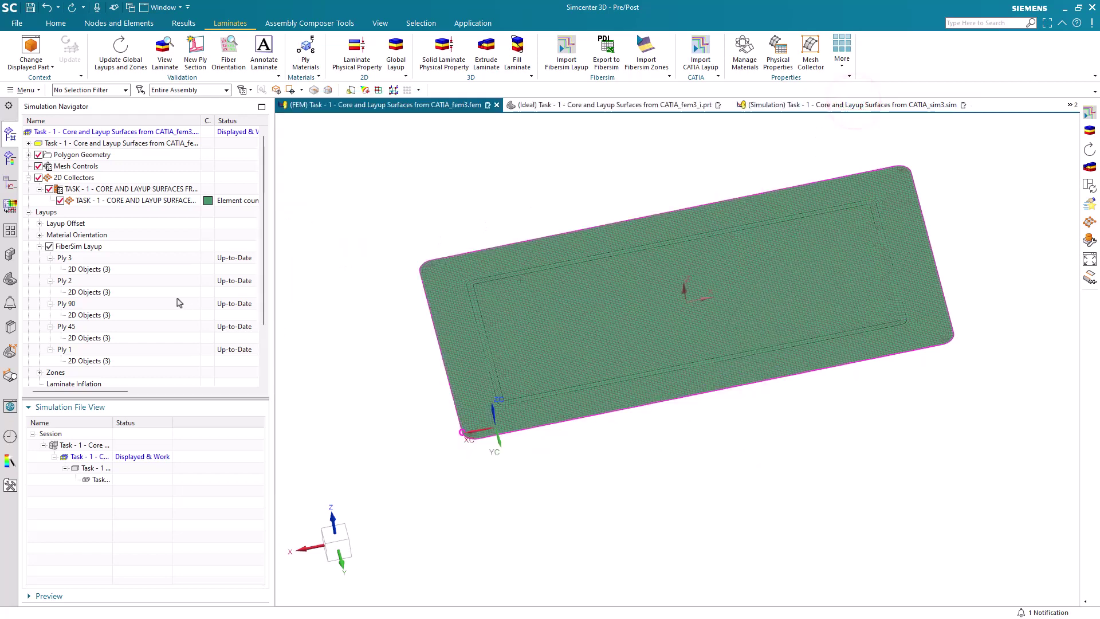
{"action": "scroll", "coordinate": [176, 302], "scroll_direction": "down", "scroll_amount": 3}
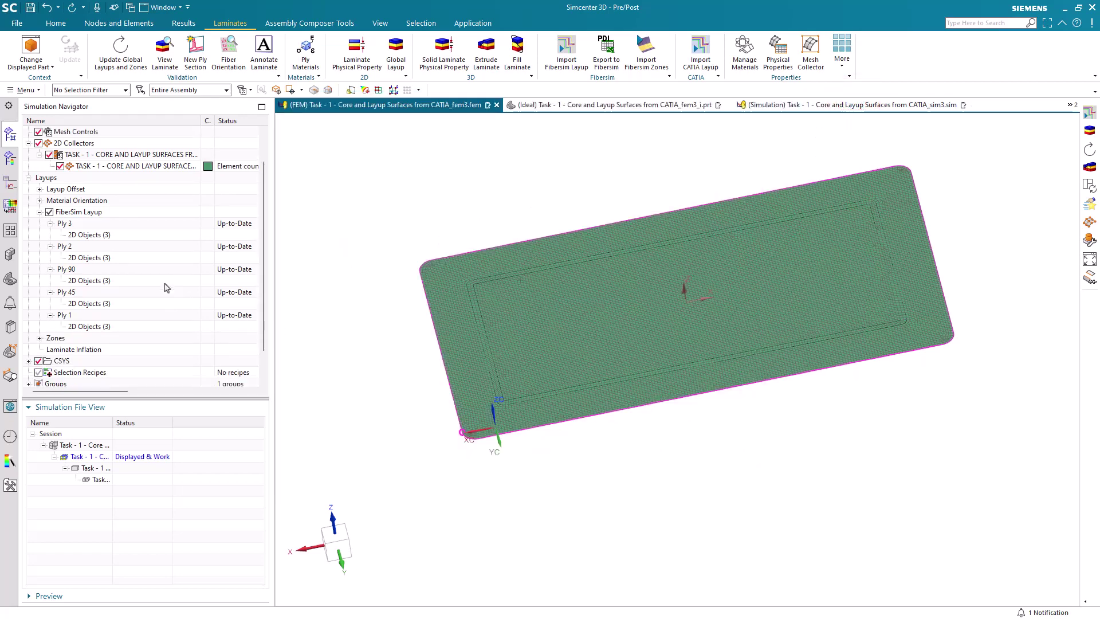
{"action": "left_click", "coordinate": [38, 143]}
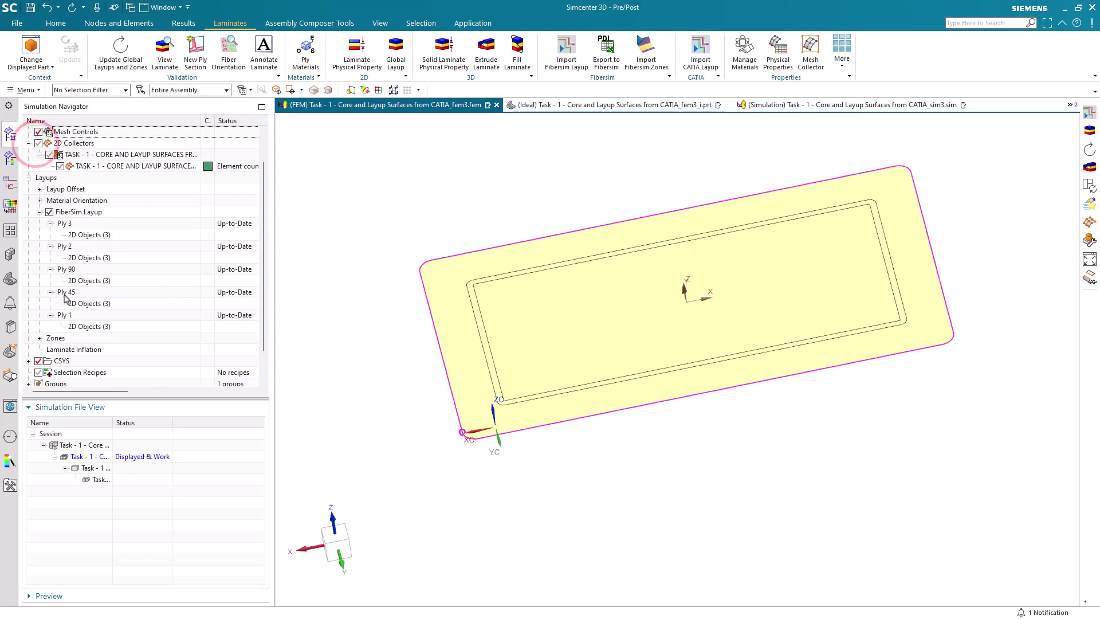
{"action": "left_click", "coordinate": [39, 338]}
{"action": "left_click", "coordinate": [50, 349]}
{"action": "left_click", "coordinate": [86, 361]}
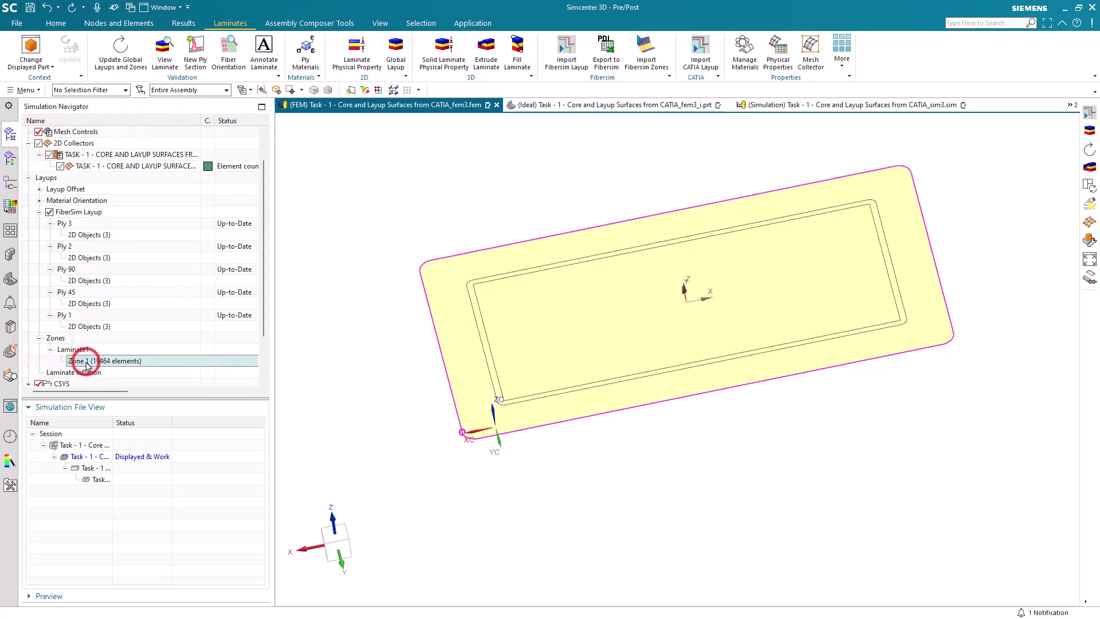
Inspect each ply's fibre orientation, then widen the navigator panel and its Status column.
{"action": "left_click", "coordinate": [68, 223]}
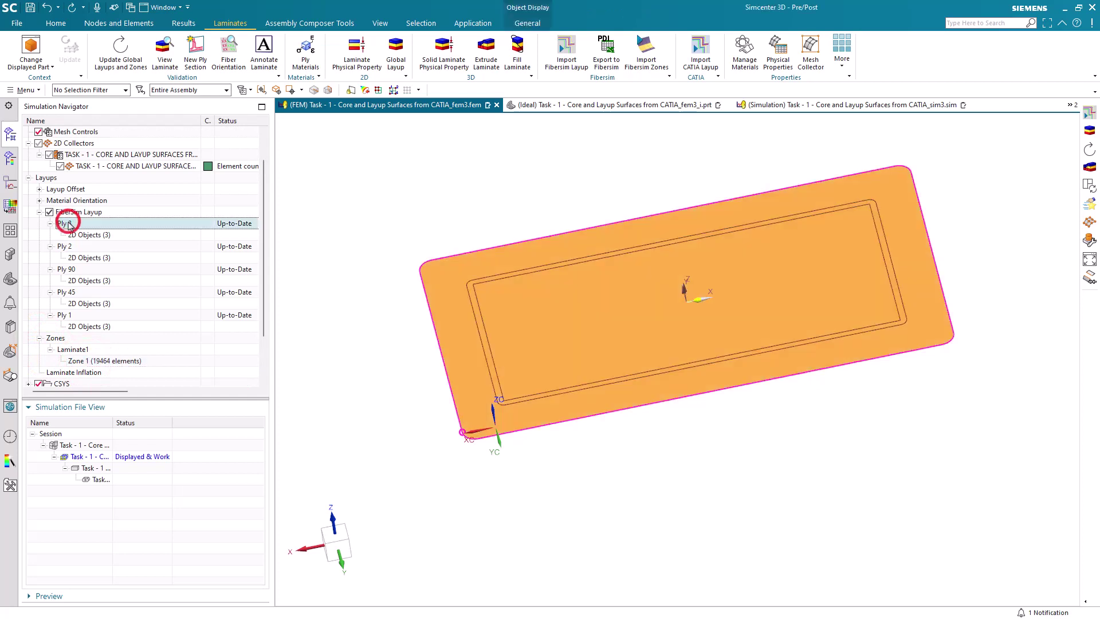
{"action": "left_click", "coordinate": [71, 246]}
{"action": "left_click", "coordinate": [76, 269]}
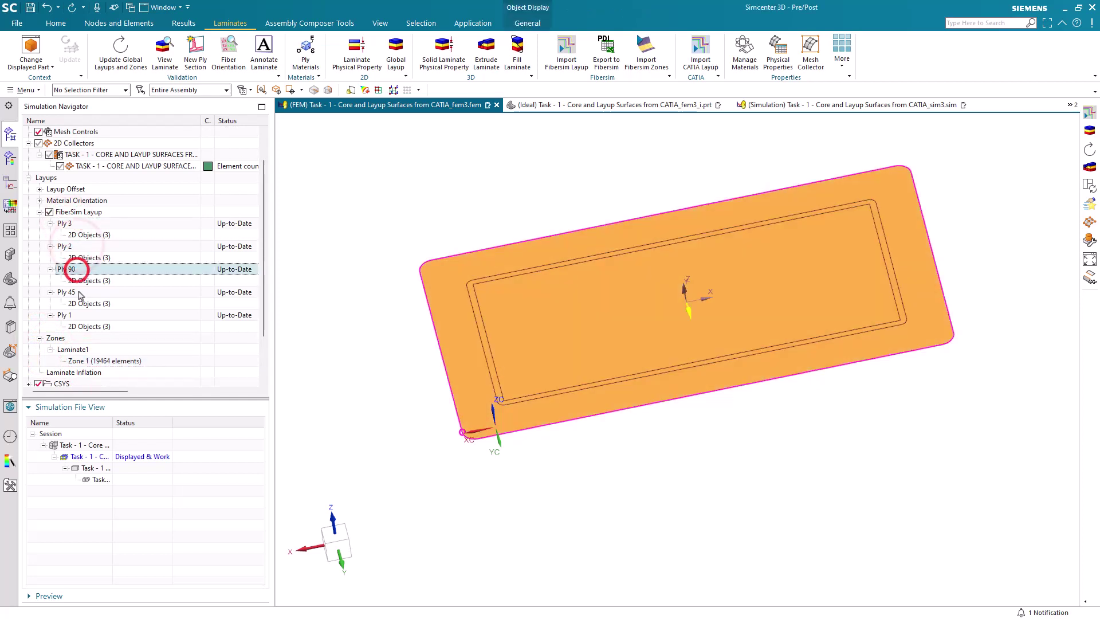
{"action": "left_click", "coordinate": [70, 292]}
{"action": "left_click", "coordinate": [79, 314]}
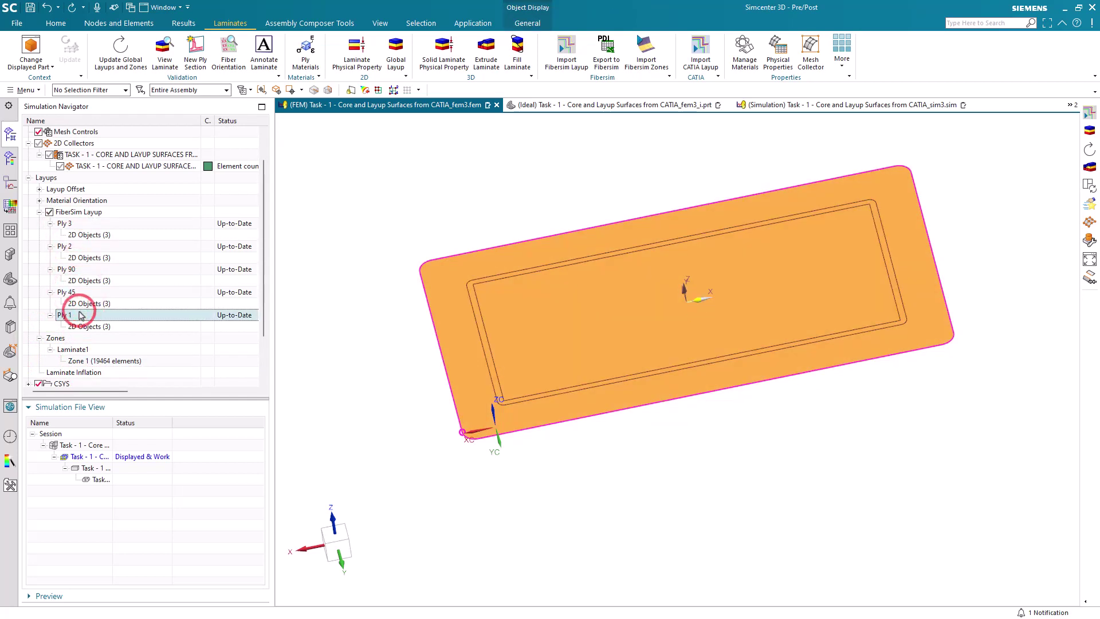
{"action": "left_click", "coordinate": [80, 339]}
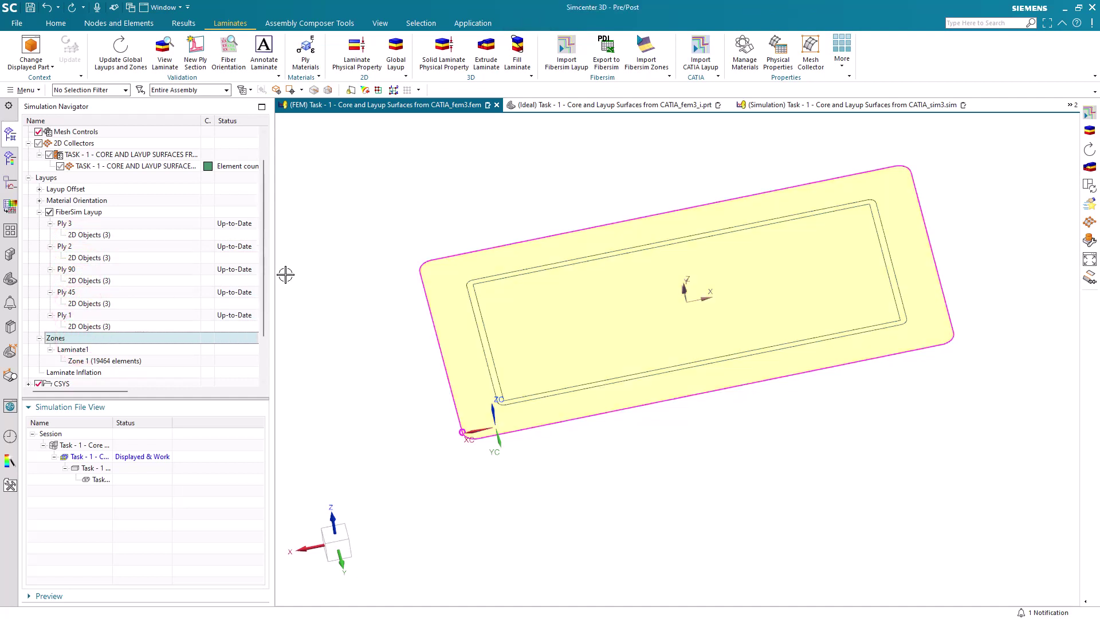
{"action": "left_click_drag", "start_coordinate": [272, 282], "coordinate": [323, 284]}
{"action": "left_click_drag", "start_coordinate": [282, 118], "coordinate": [297, 119]}
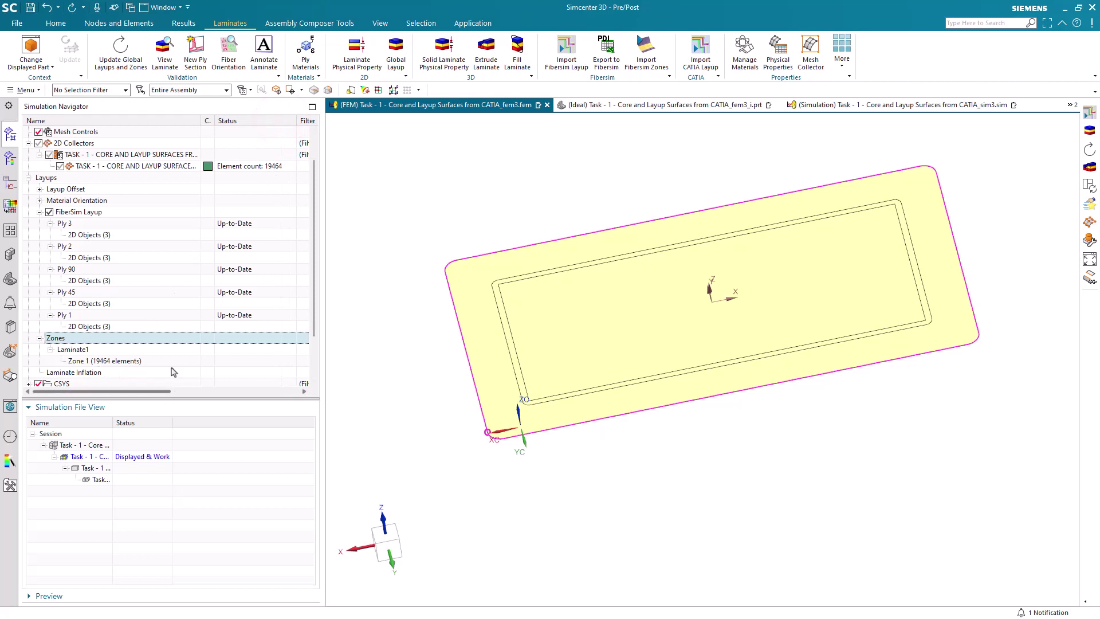
Import Task1_LAM002.h5 onto the three laminate faces, adding the 8-ply FiberSim Layup (2).
{"action": "left_click", "coordinate": [566, 52]}
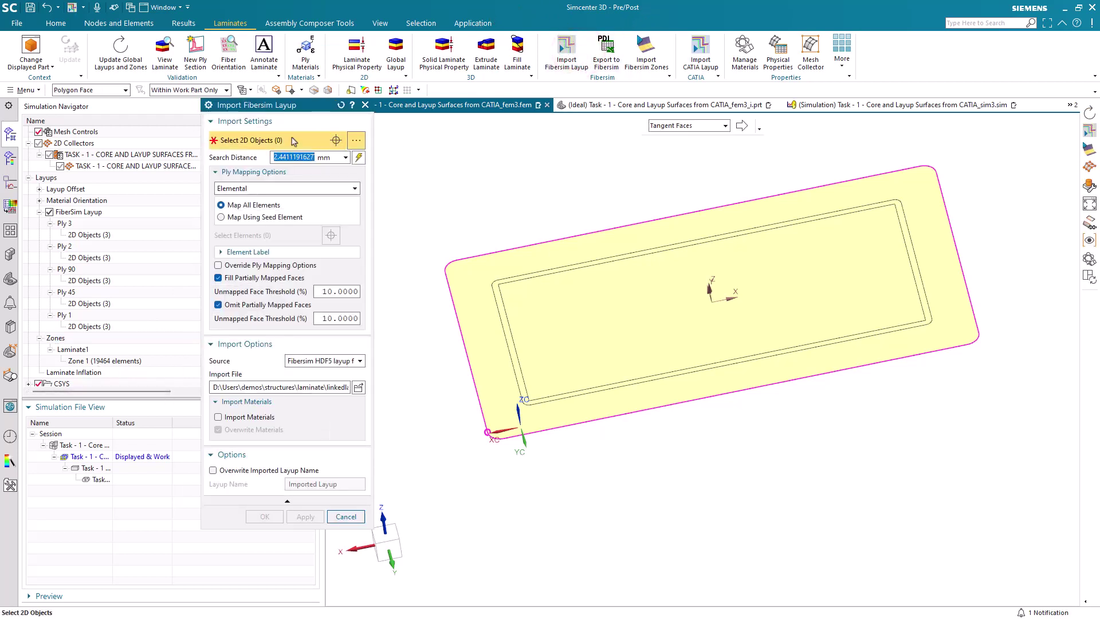
{"action": "left_click", "coordinate": [602, 292]}
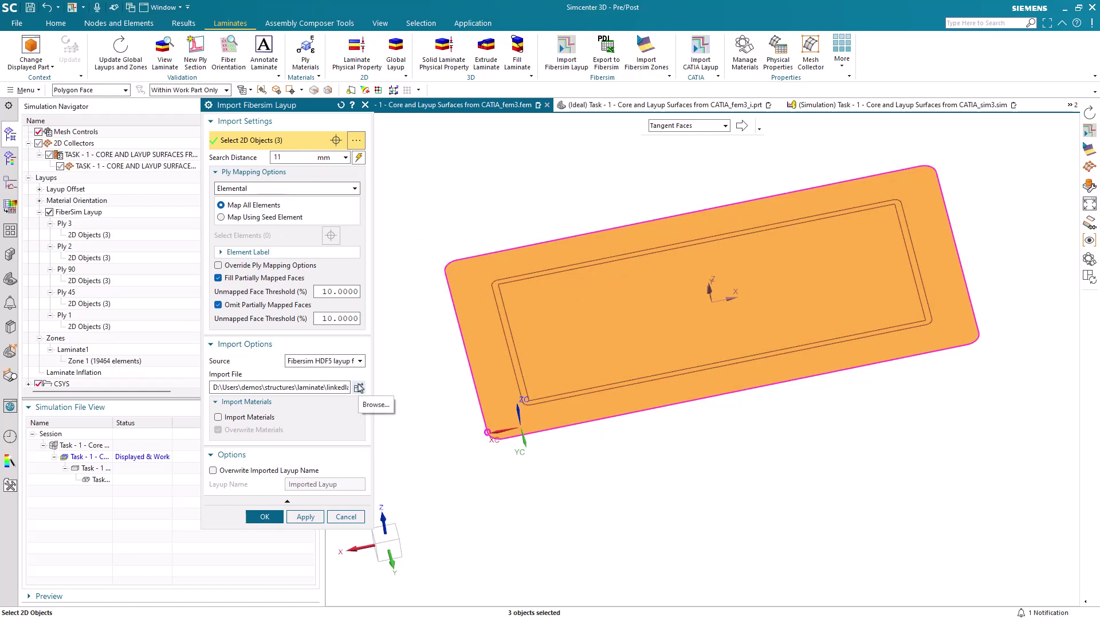
{"action": "left_click", "coordinate": [359, 388]}
{"action": "left_click", "coordinate": [503, 261]}
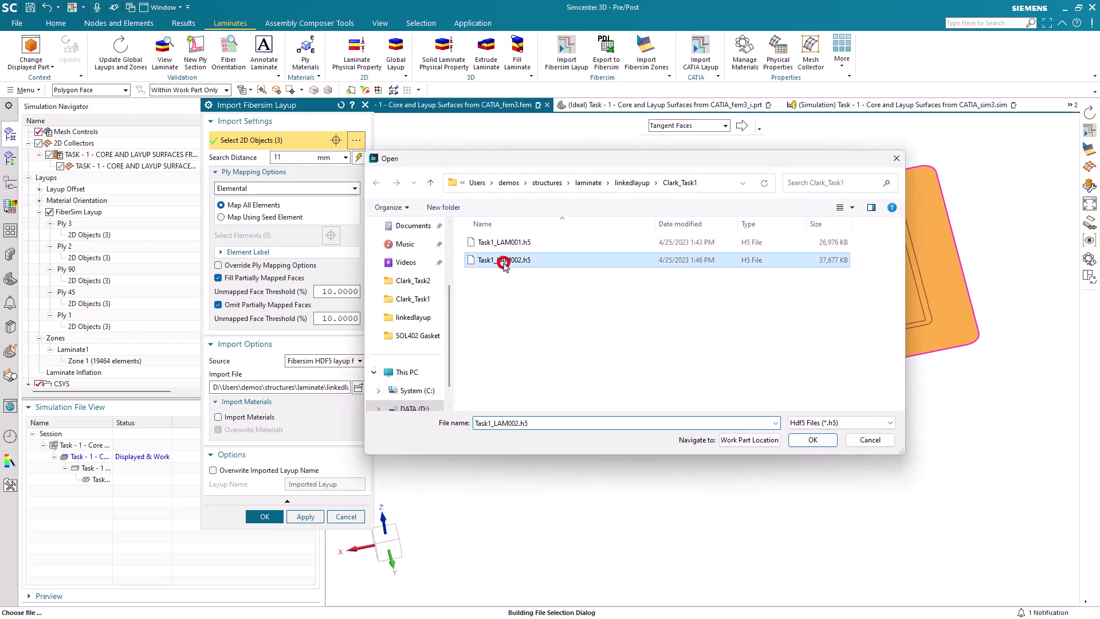
{"action": "left_click", "coordinate": [813, 439]}
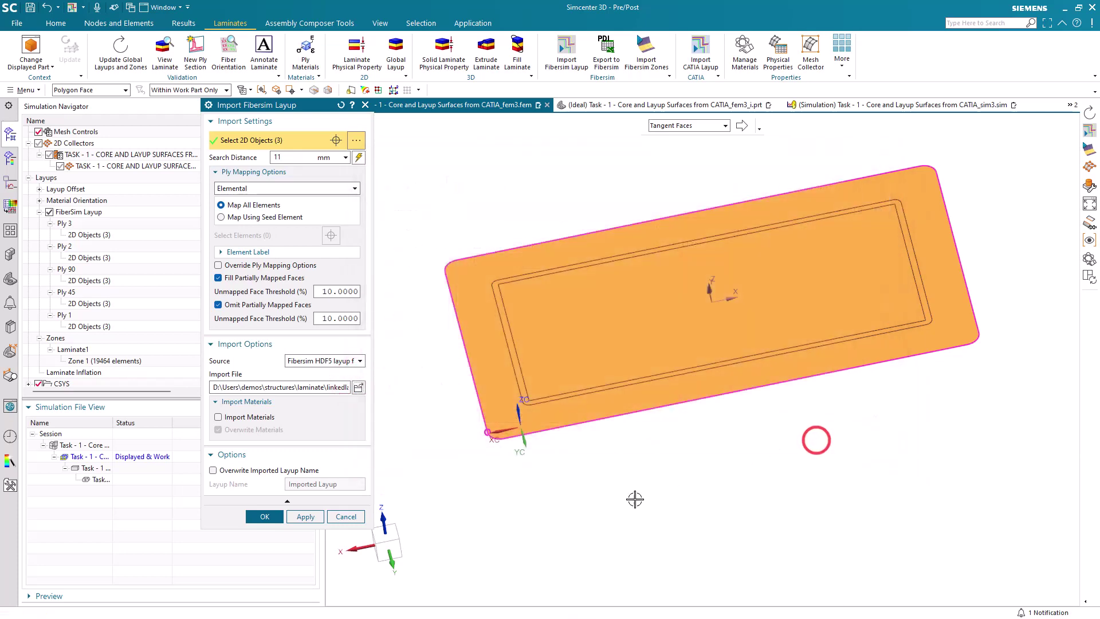
{"action": "left_click", "coordinate": [275, 519]}
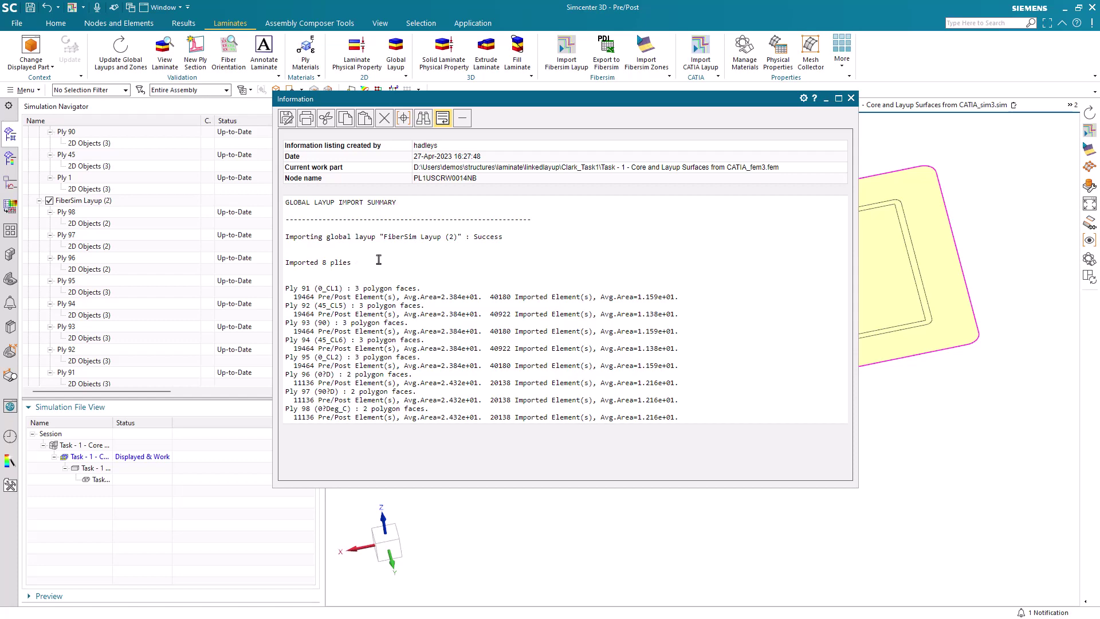
Run the zone update and review the error that 19464 elements belong to multiple layups.
{"action": "left_click", "coordinate": [850, 99]}
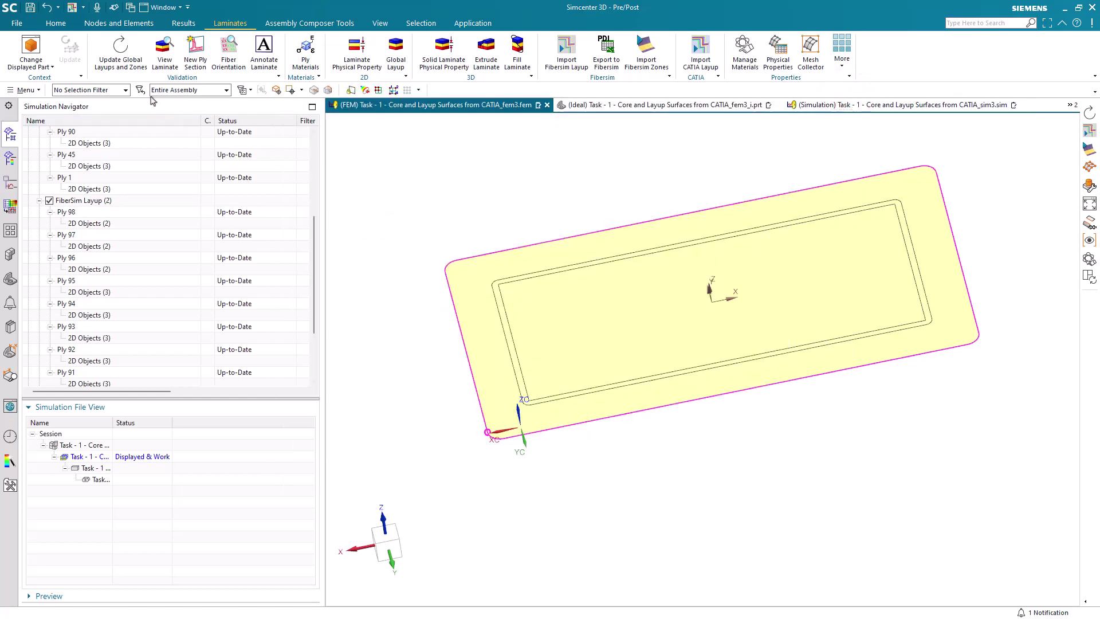
{"action": "left_click", "coordinate": [121, 49]}
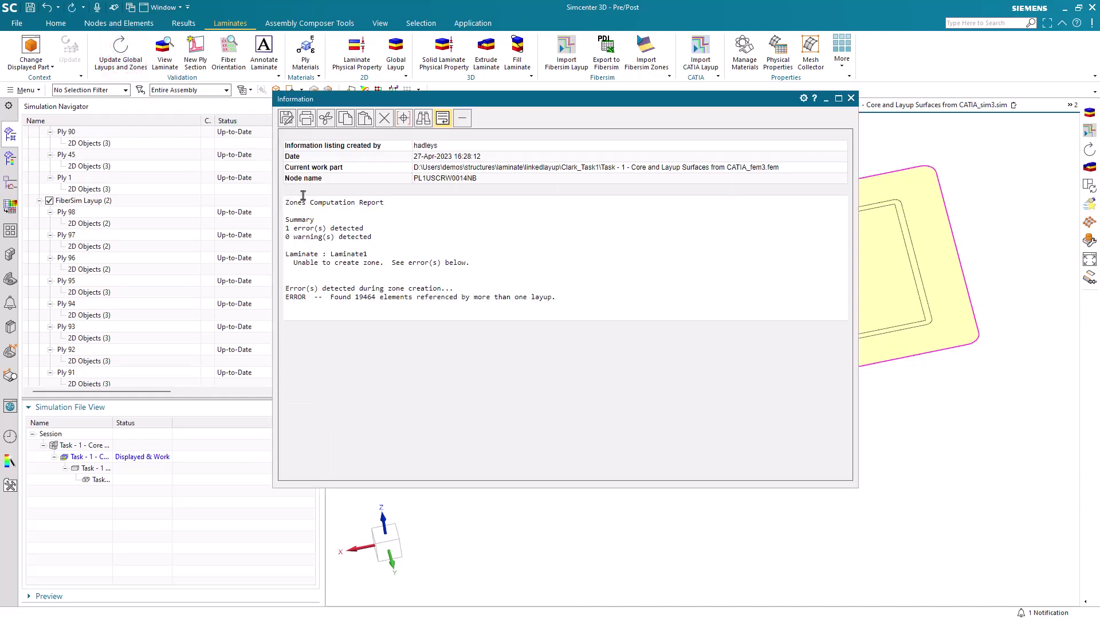
{"action": "left_click_drag", "start_coordinate": [331, 229], "coordinate": [286, 228]}
{"action": "left_click_drag", "start_coordinate": [556, 297], "coordinate": [282, 303]}
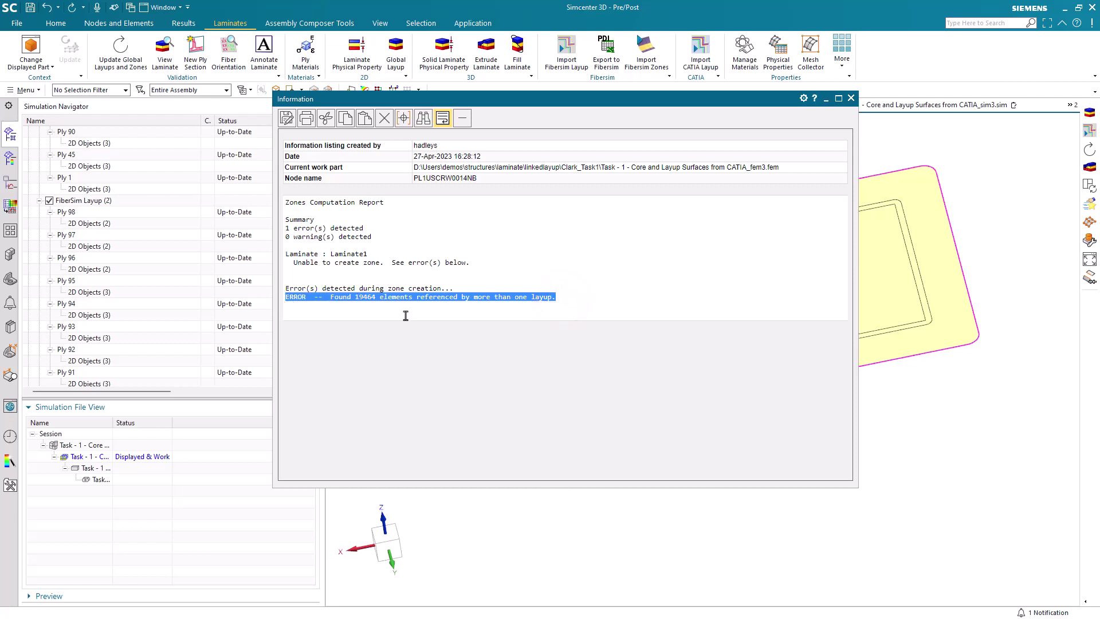
{"action": "left_click", "coordinate": [851, 98]}
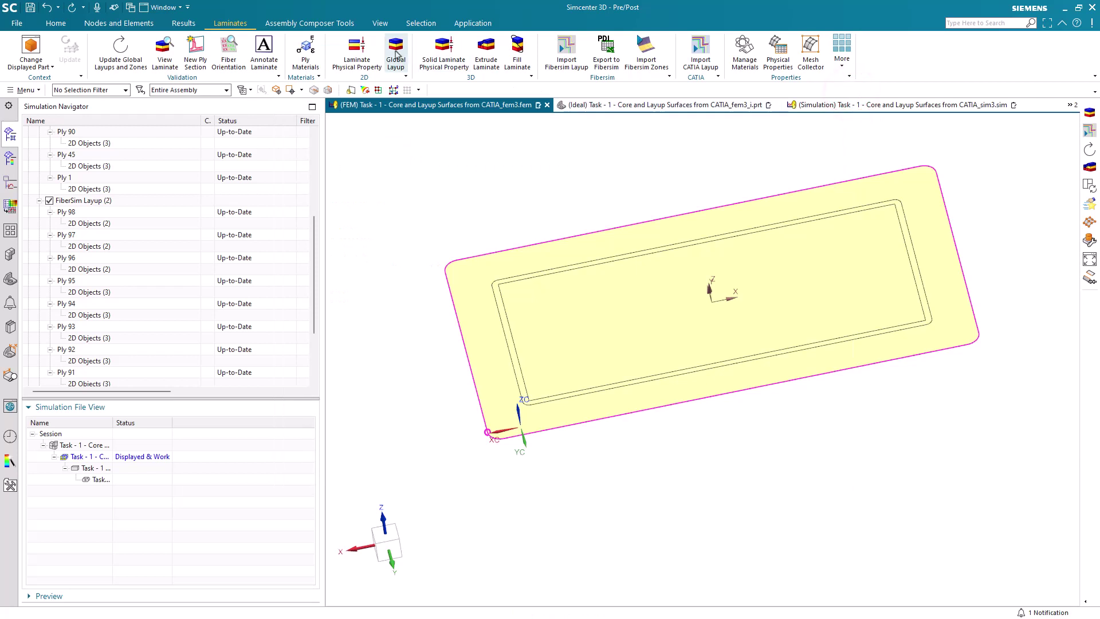
Start a new global layup linking both FiberSim Layup and FiberSim Layup (2).
{"action": "left_click", "coordinate": [395, 47]}
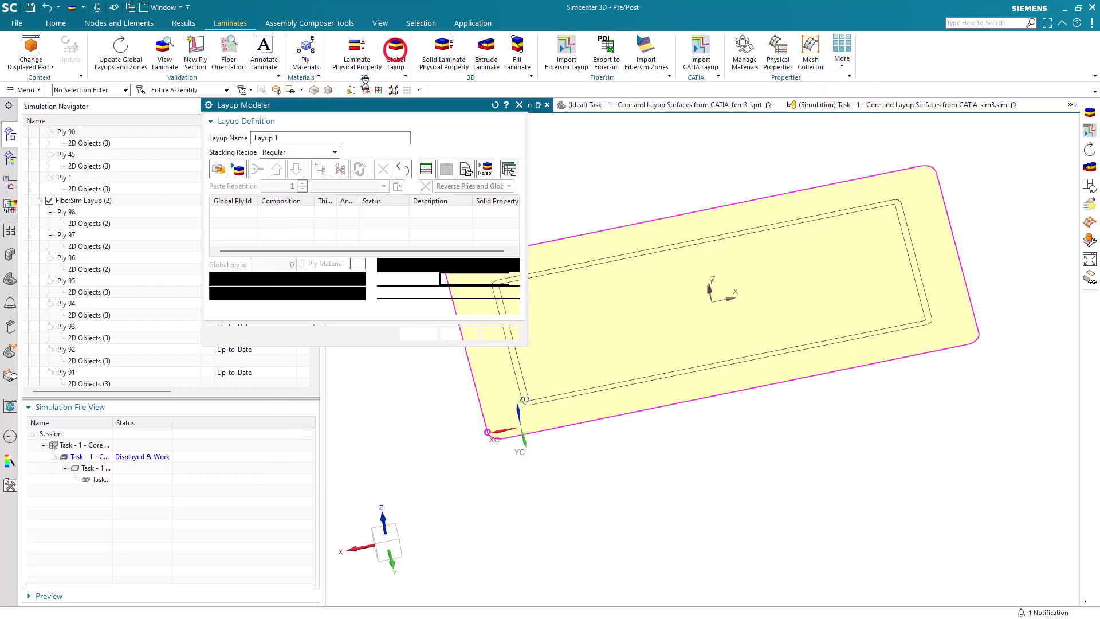
{"action": "left_click", "coordinate": [240, 172]}
{"action": "left_click", "coordinate": [246, 135]}
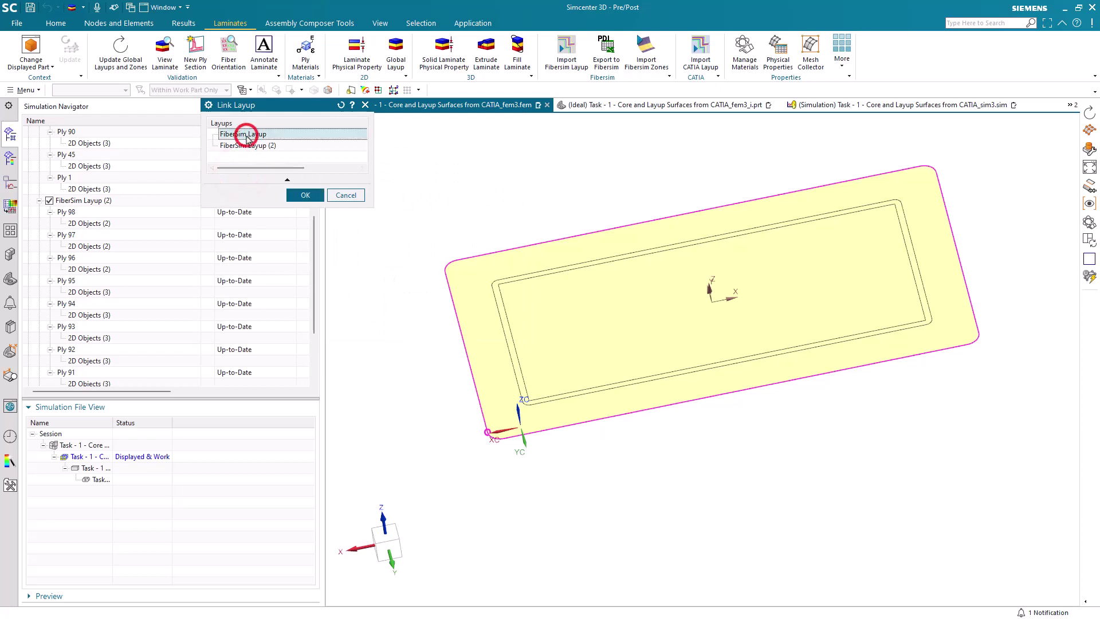
{"action": "left_click", "coordinate": [246, 145], "text": "ctrl"}
{"action": "left_click", "coordinate": [300, 196]}
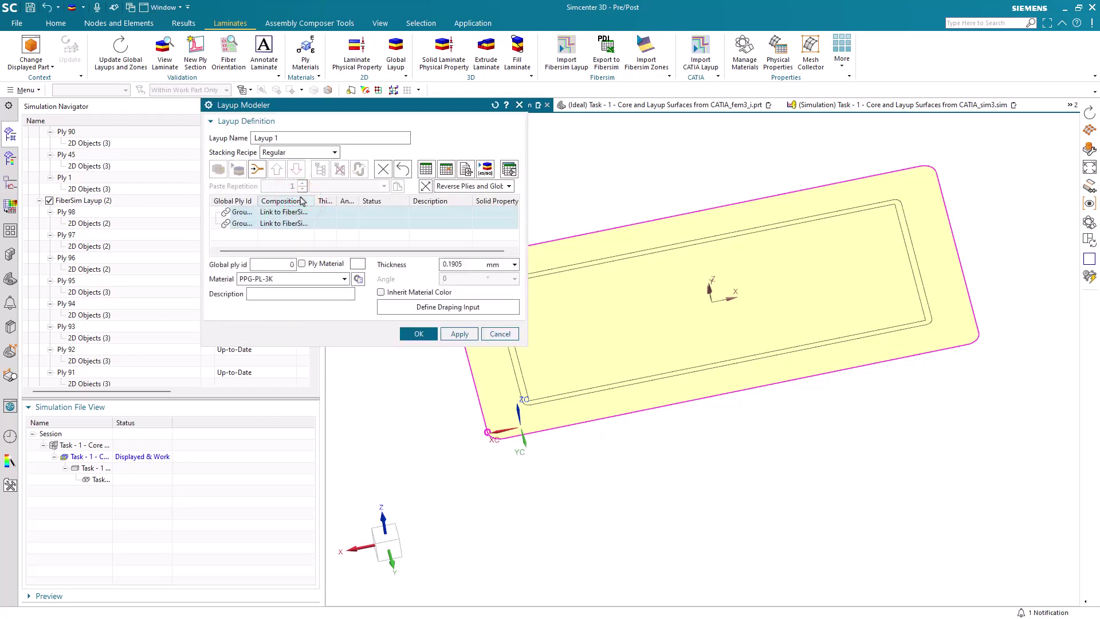
Insert ply 99 of HT61_CORE with 4 mm thickness between the two linked layups.
{"action": "left_click", "coordinate": [281, 225]}
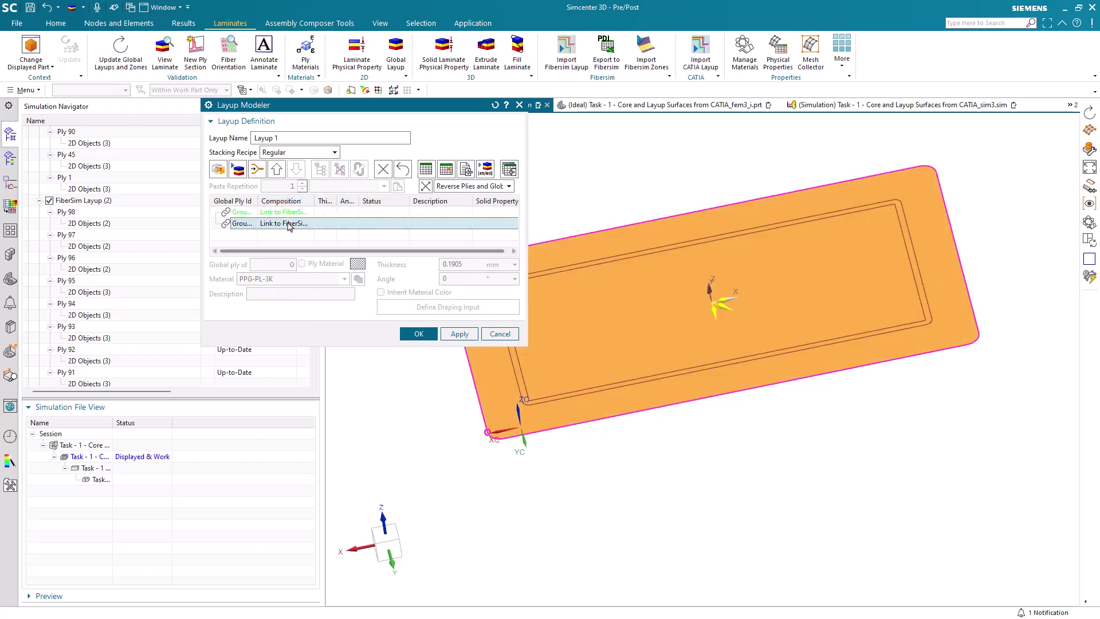
{"action": "left_click", "coordinate": [220, 170]}
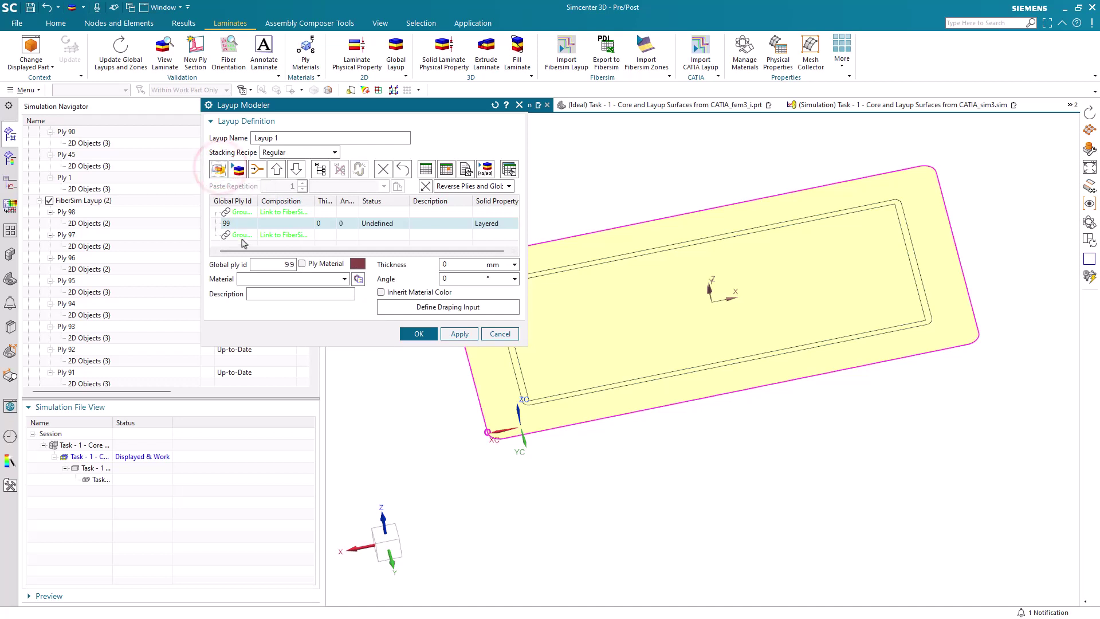
{"action": "left_click", "coordinate": [345, 279]}
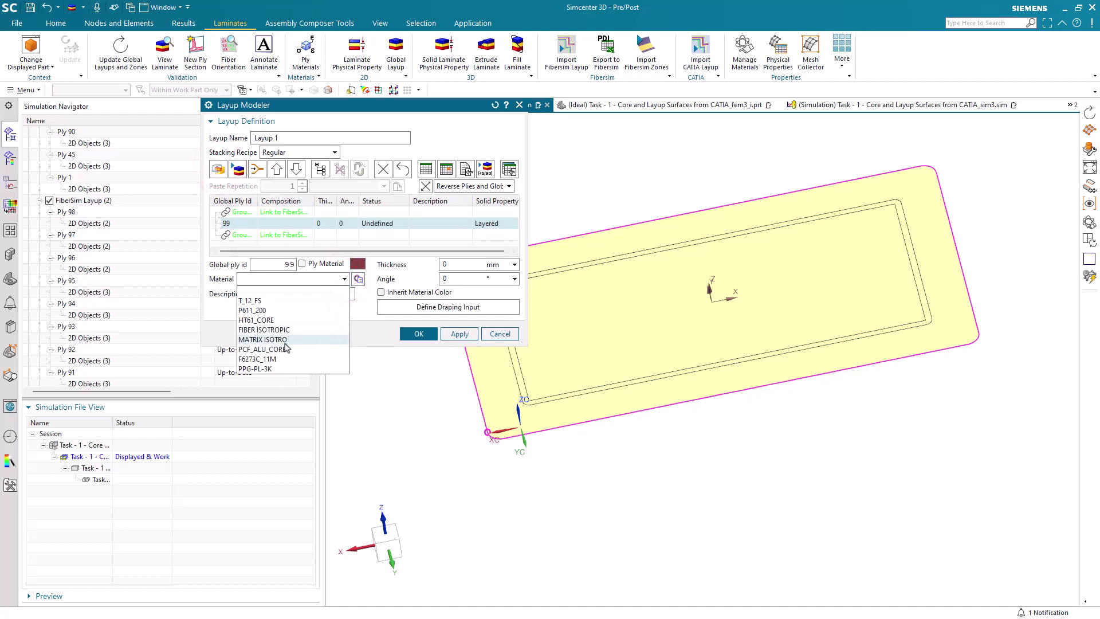
{"action": "left_click", "coordinate": [280, 320]}
{"action": "left_click", "coordinate": [275, 295]}
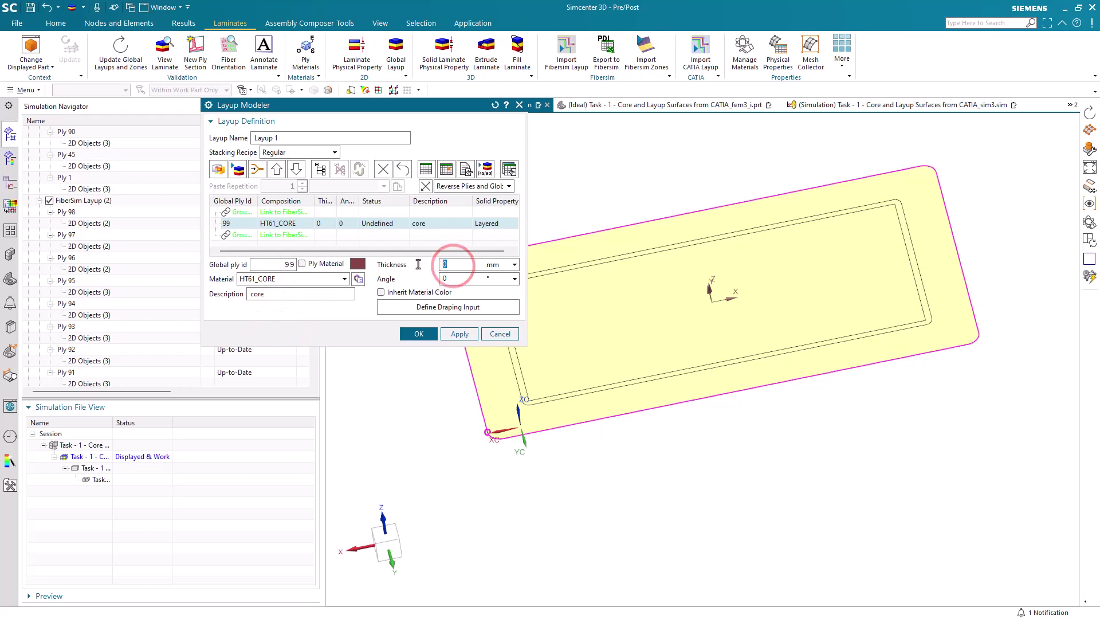
{"action": "type", "text": "4"}
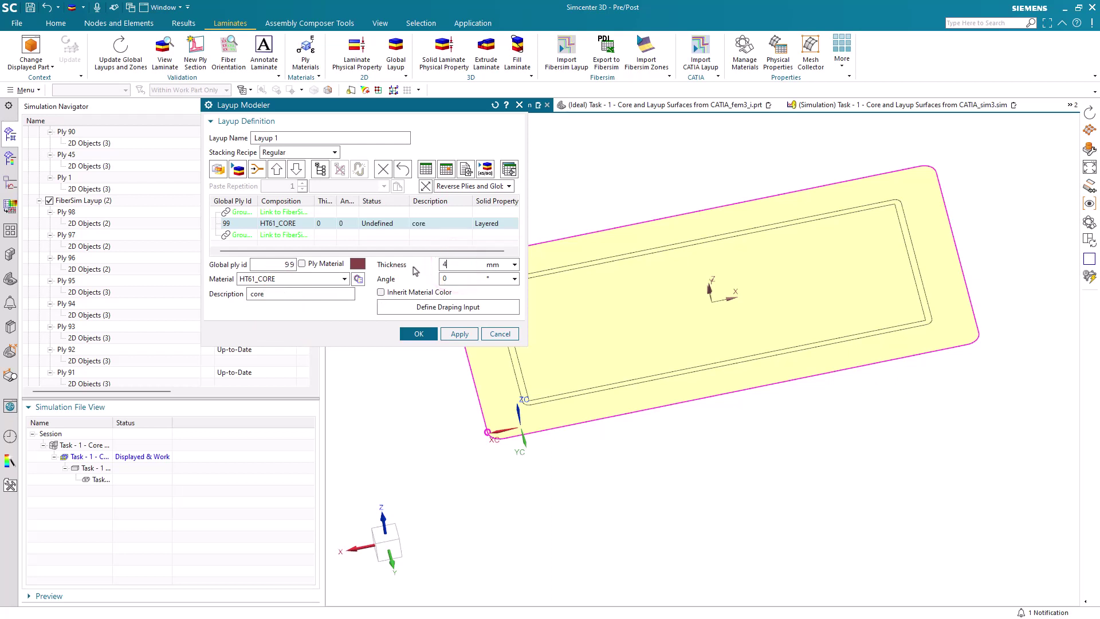
Set ply 99's draping solver to Projection and turn off single-element face selection.
{"action": "left_click", "coordinate": [451, 308]}
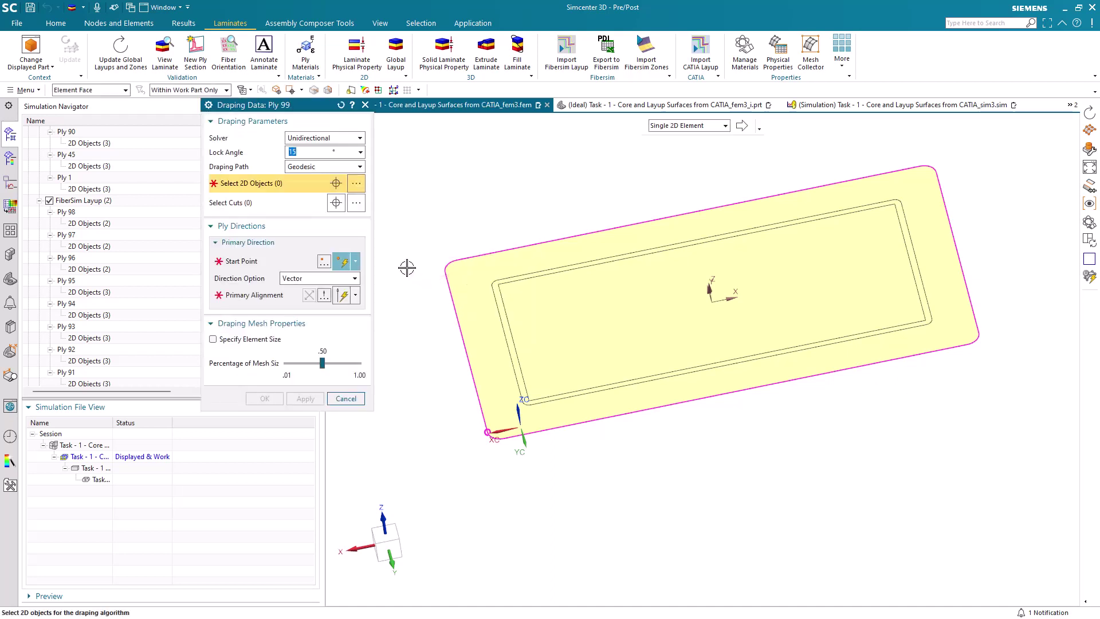
{"action": "left_click", "coordinate": [321, 140]}
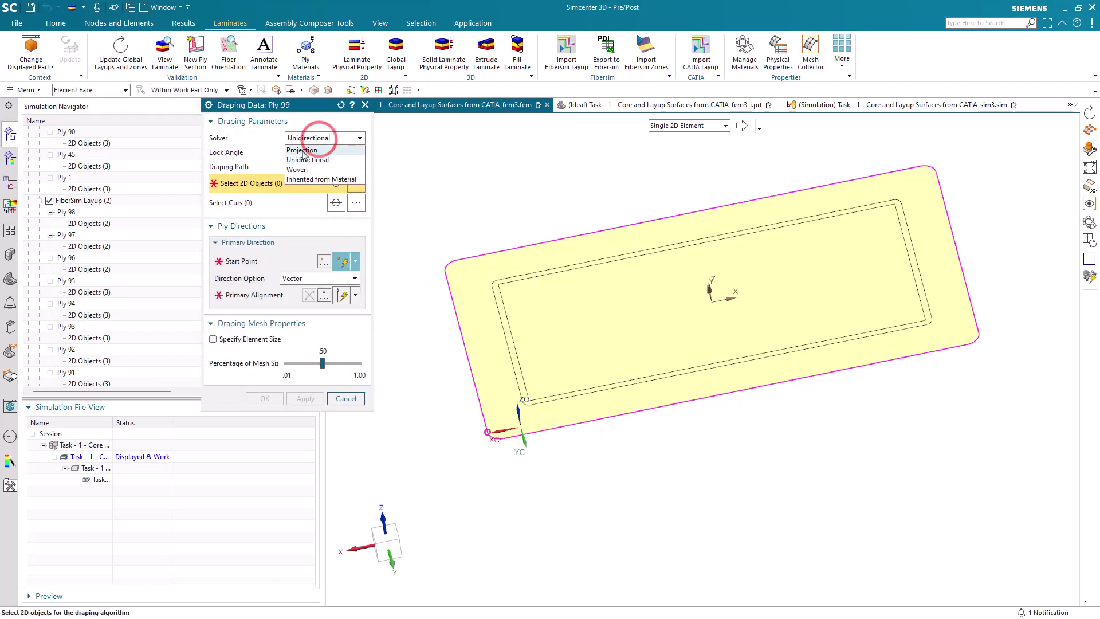
{"action": "left_click", "coordinate": [303, 157]}
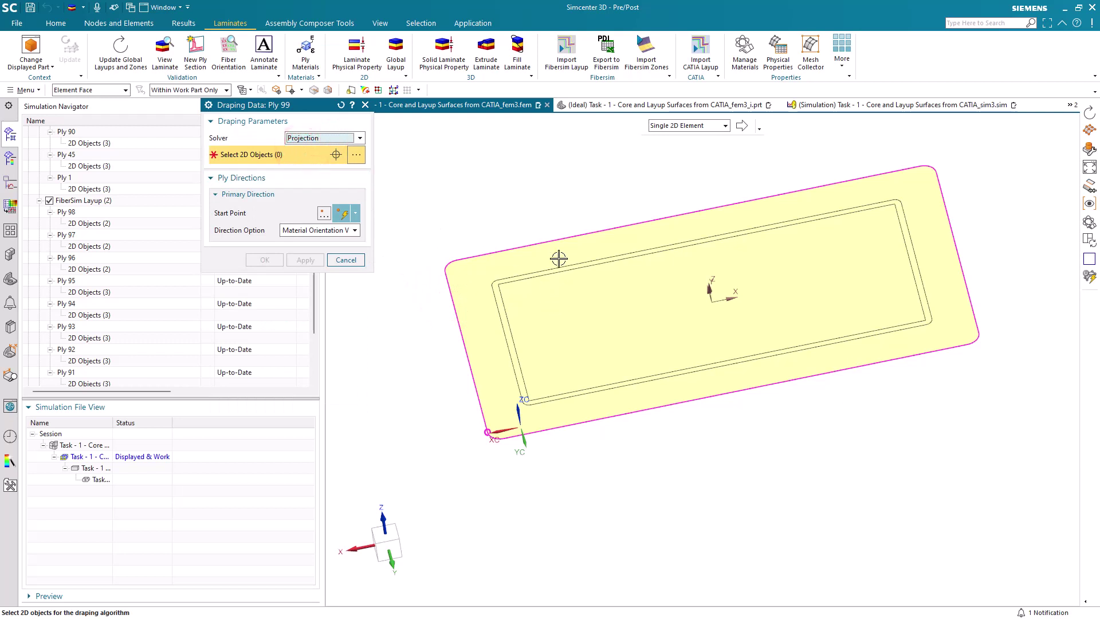
{"action": "left_click", "coordinate": [675, 129]}
{"action": "left_click", "coordinate": [674, 128]}
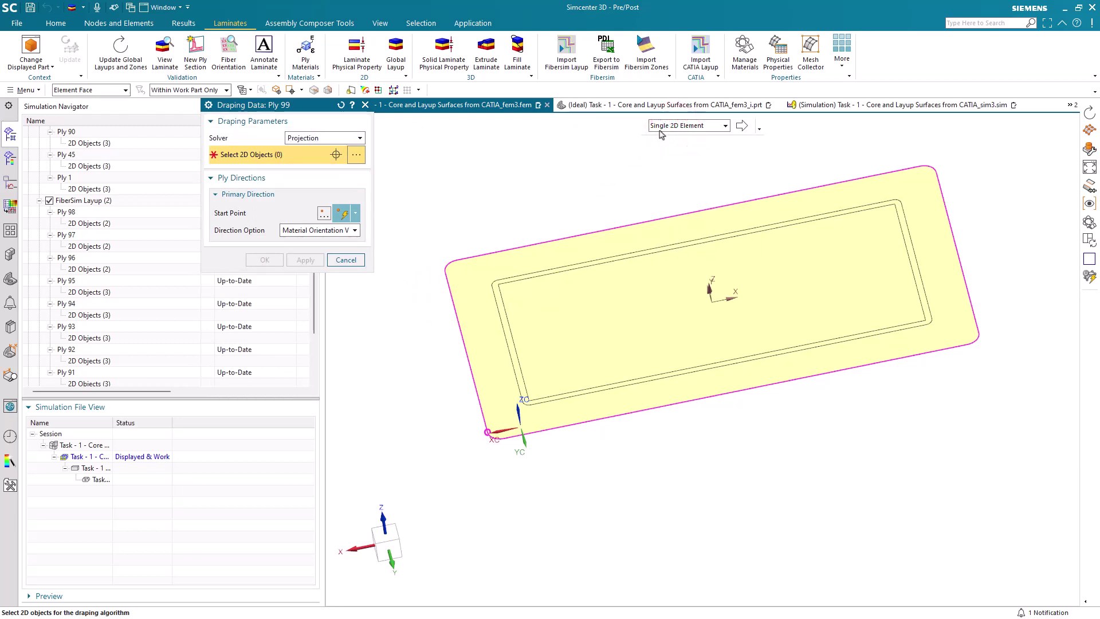
{"action": "left_click", "coordinate": [661, 128]}
{"action": "left_click", "coordinate": [669, 163]}
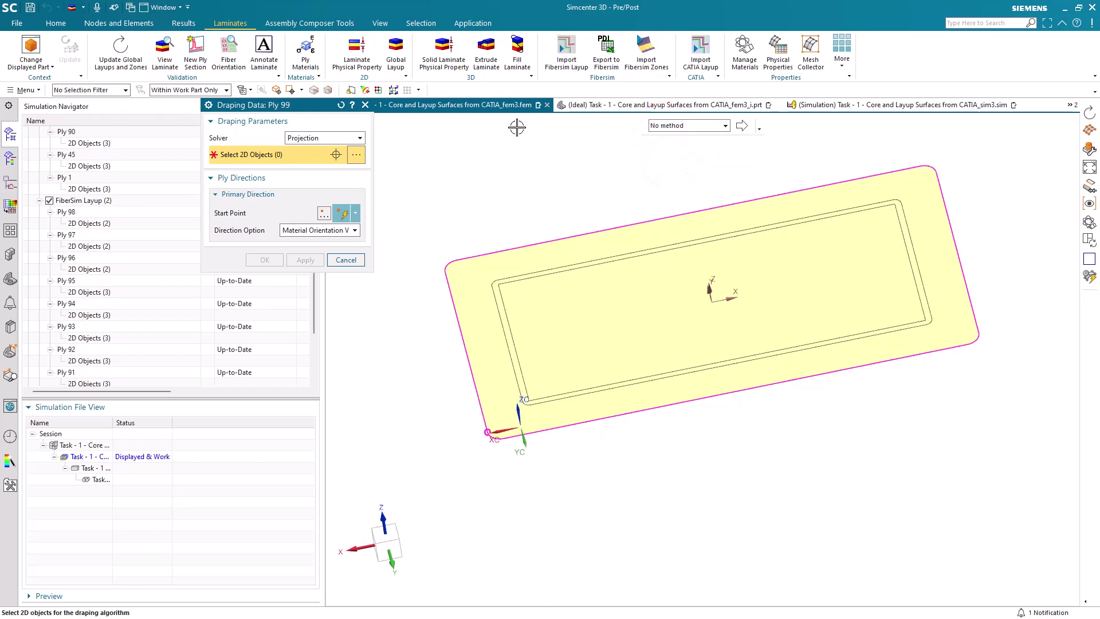
Project ply 99 onto the inner panel and rim polygon faces, completing Layup 1.
{"action": "left_click", "coordinate": [118, 90]}
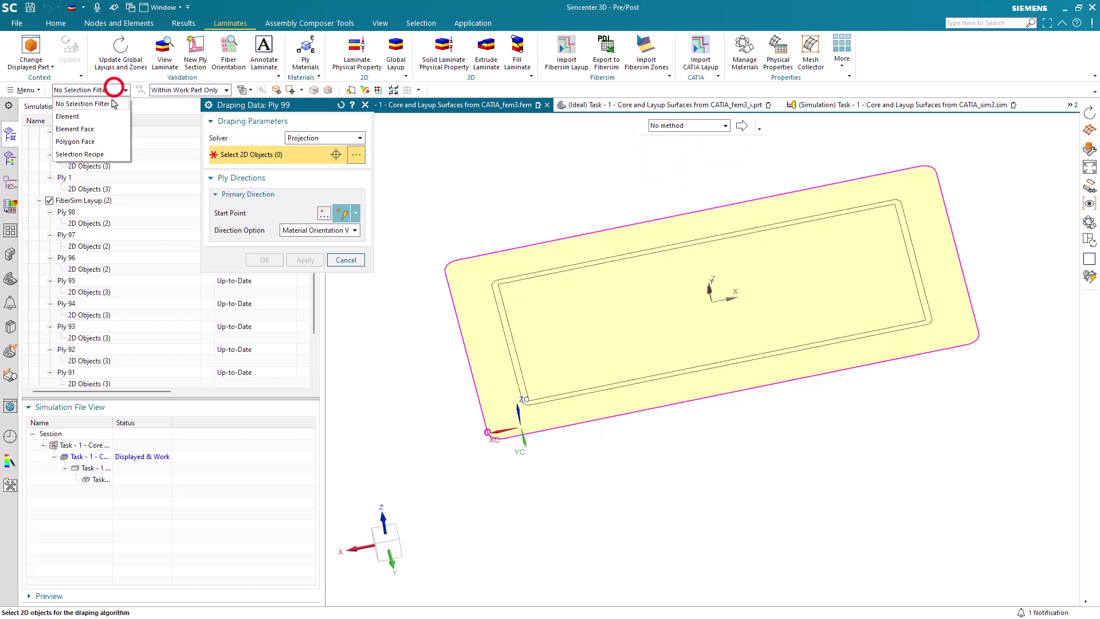
{"action": "left_click", "coordinate": [101, 141]}
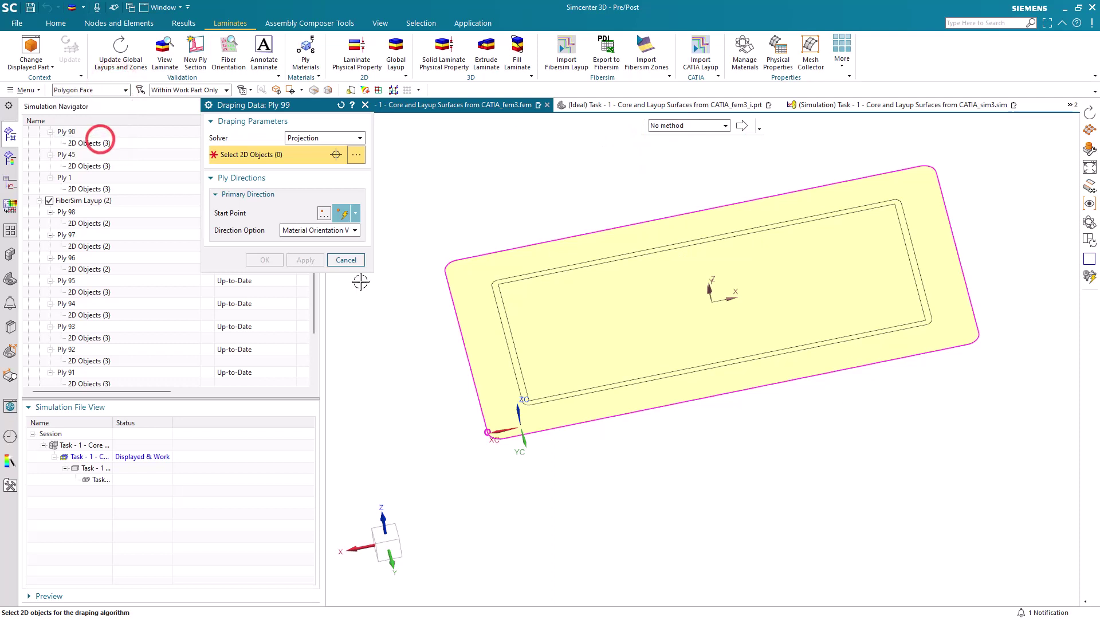
{"action": "left_click", "coordinate": [536, 328]}
{"action": "left_click", "coordinate": [505, 321]}
{"action": "left_click", "coordinate": [265, 260]}
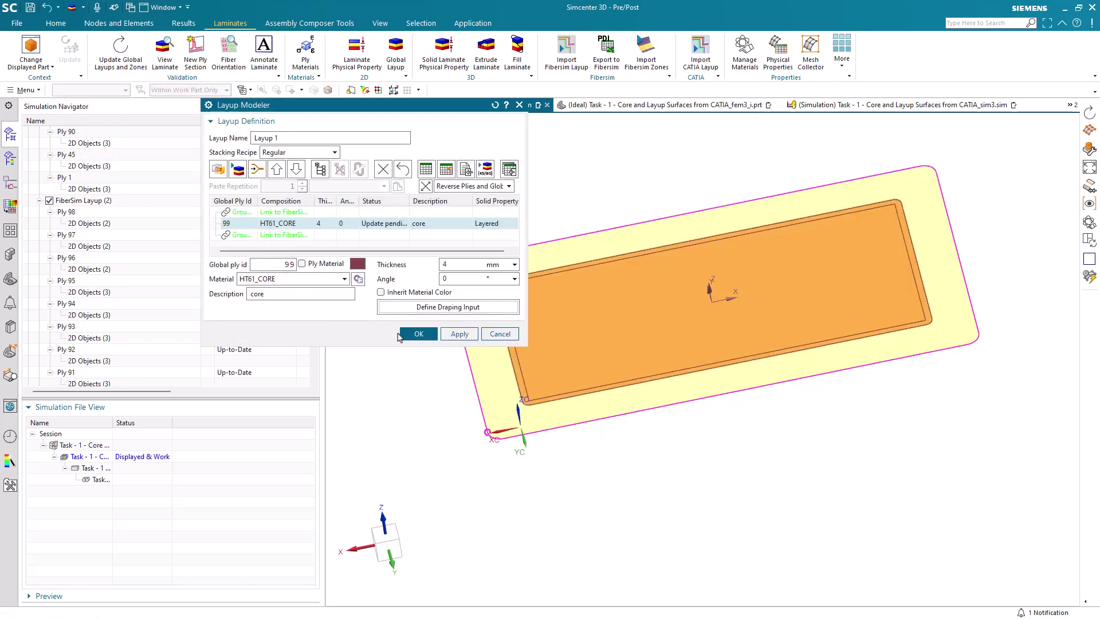
{"action": "left_click", "coordinate": [414, 335]}
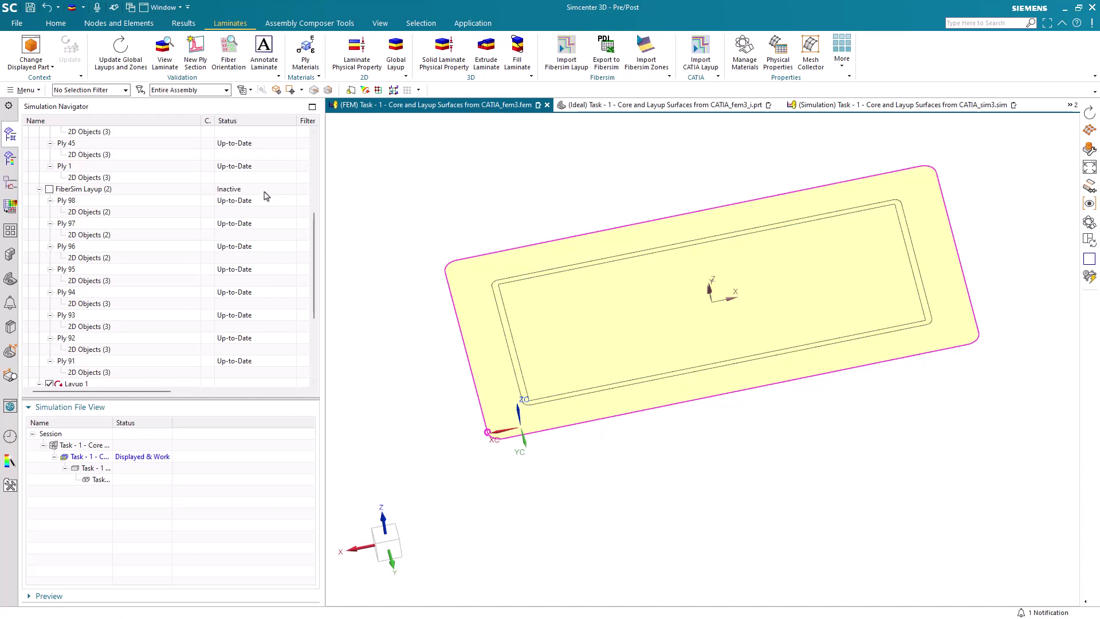
Re-run the zone update, now yielding 19 zones with no errors, and close the report.
{"action": "left_click", "coordinate": [131, 55]}
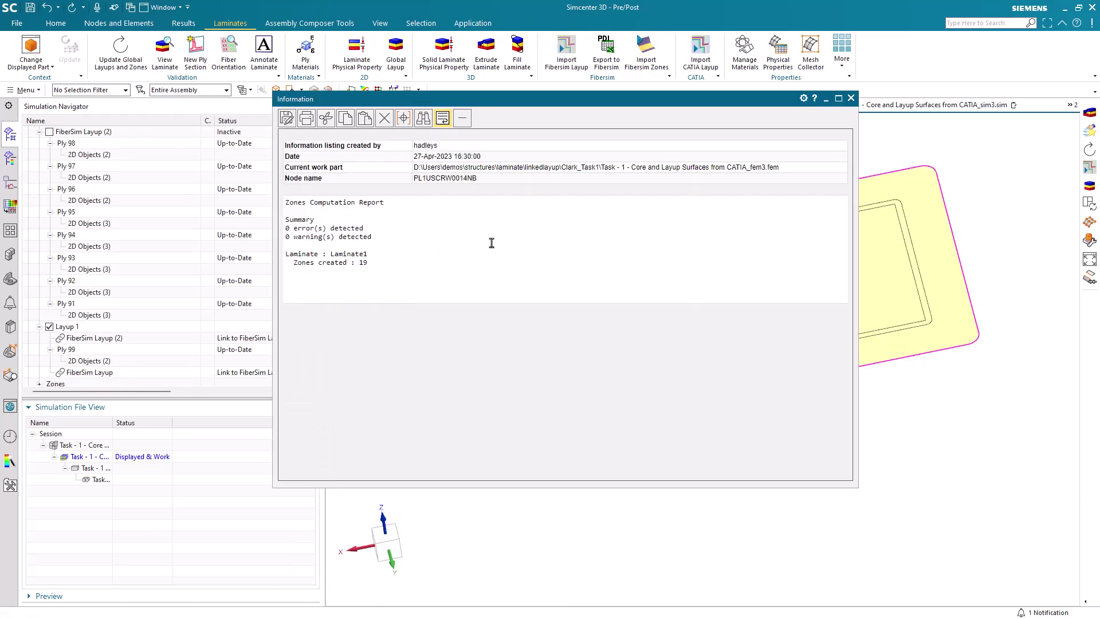
{"action": "left_click", "coordinate": [850, 98]}
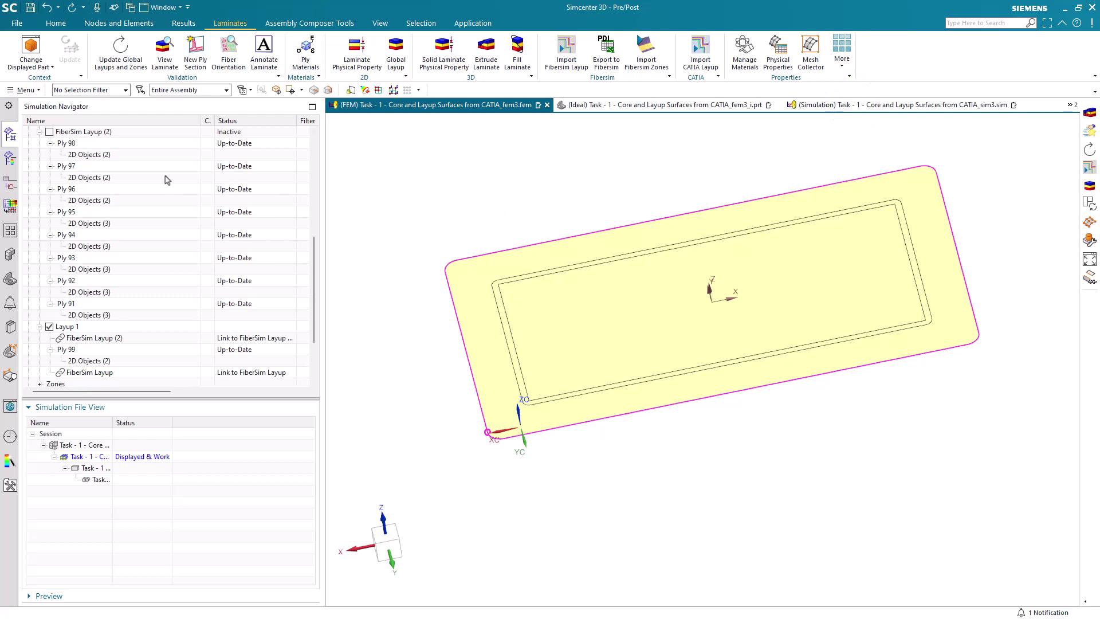
{"action": "right_click", "coordinate": [84, 132]}
{"action": "left_click", "coordinate": [103, 198]}
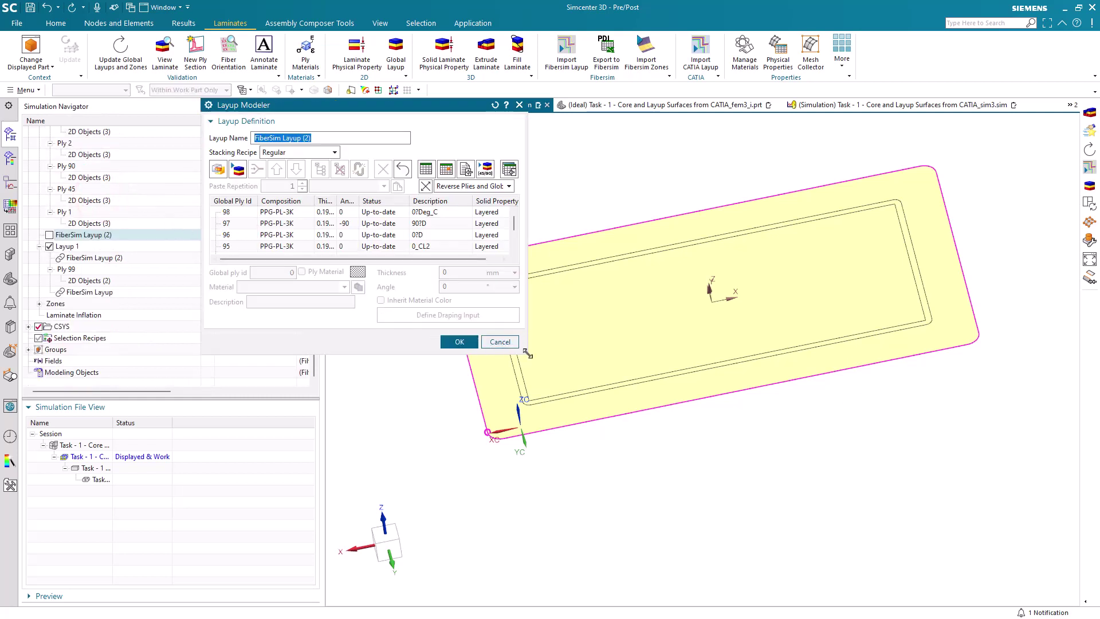
{"action": "left_click_drag", "start_coordinate": [527, 353], "coordinate": [617, 440]}
{"action": "left_click_drag", "start_coordinate": [338, 109], "coordinate": [283, 170]}
{"action": "left_click", "coordinate": [203, 272]}
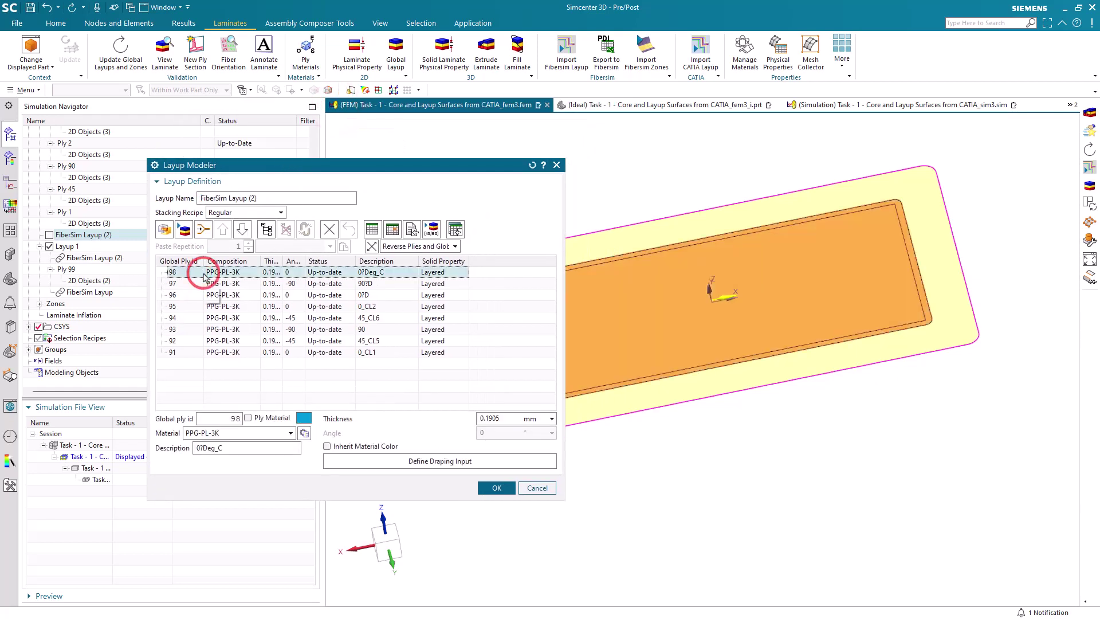
{"action": "left_click", "coordinate": [189, 286]}
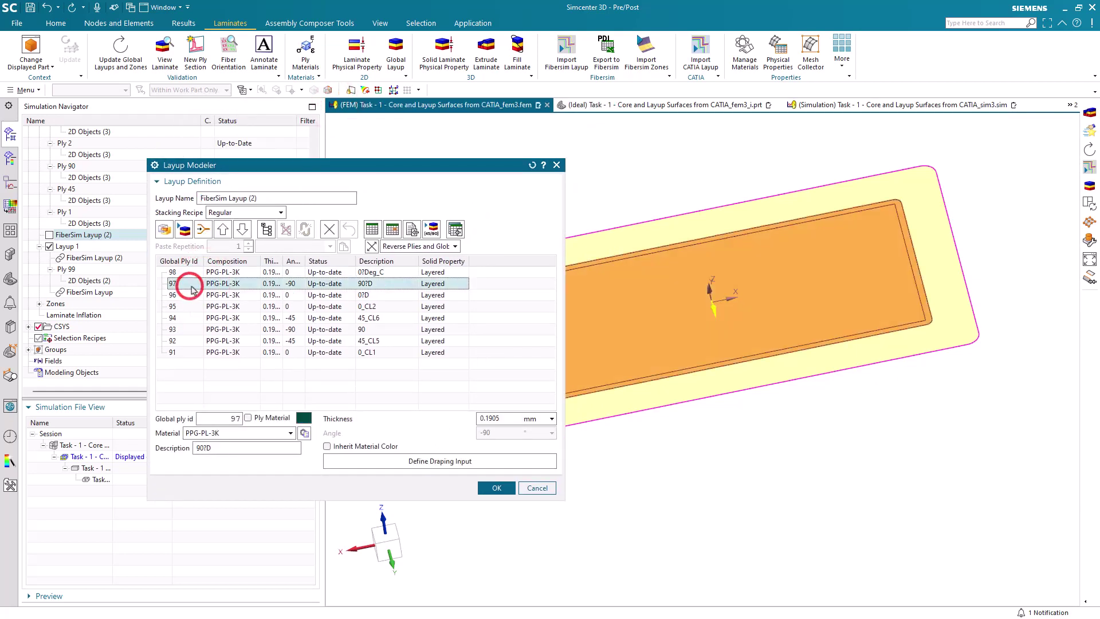
{"action": "left_click_drag", "start_coordinate": [282, 261], "coordinate": [302, 264]}
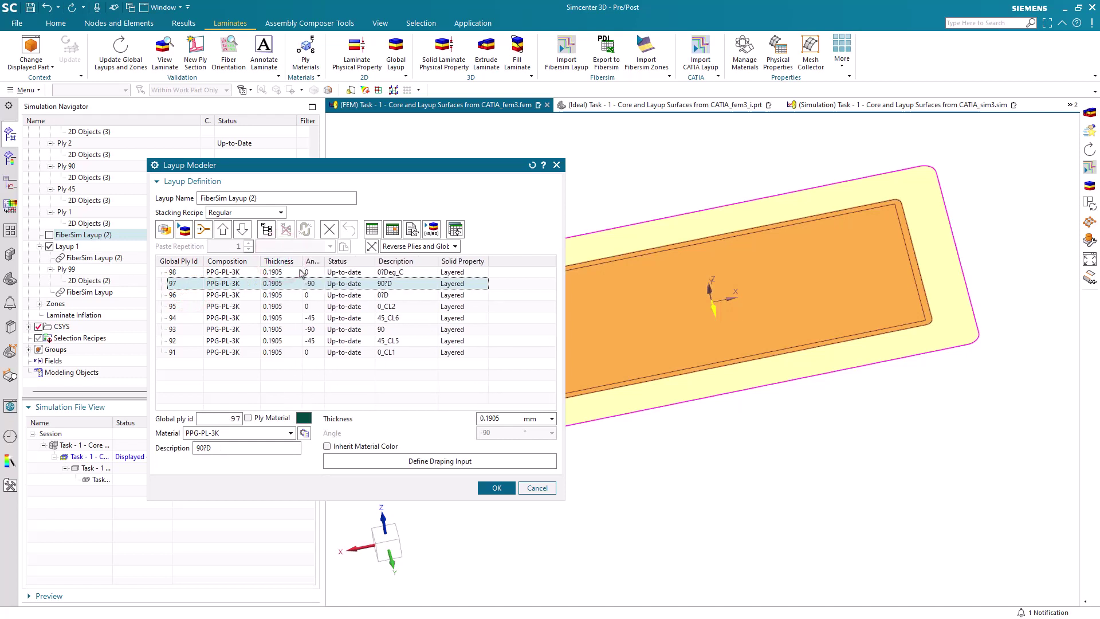
{"action": "left_click", "coordinate": [179, 293]}
{"action": "left_click", "coordinate": [178, 307]}
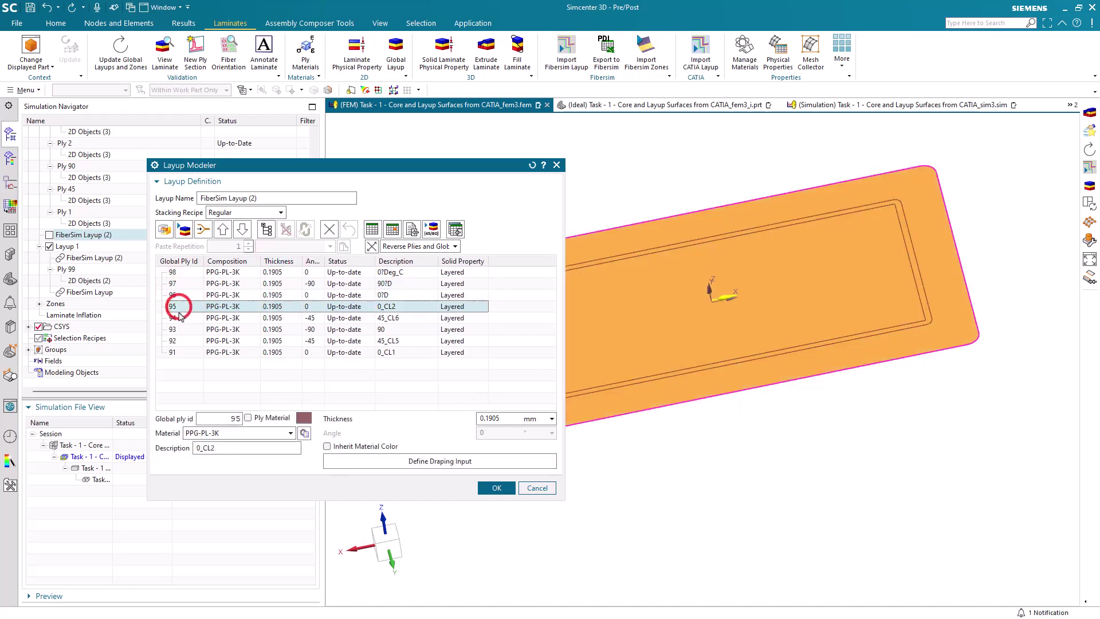
{"action": "left_click", "coordinate": [176, 319]}
{"action": "left_click", "coordinate": [176, 330]}
{"action": "left_click", "coordinate": [175, 341]}
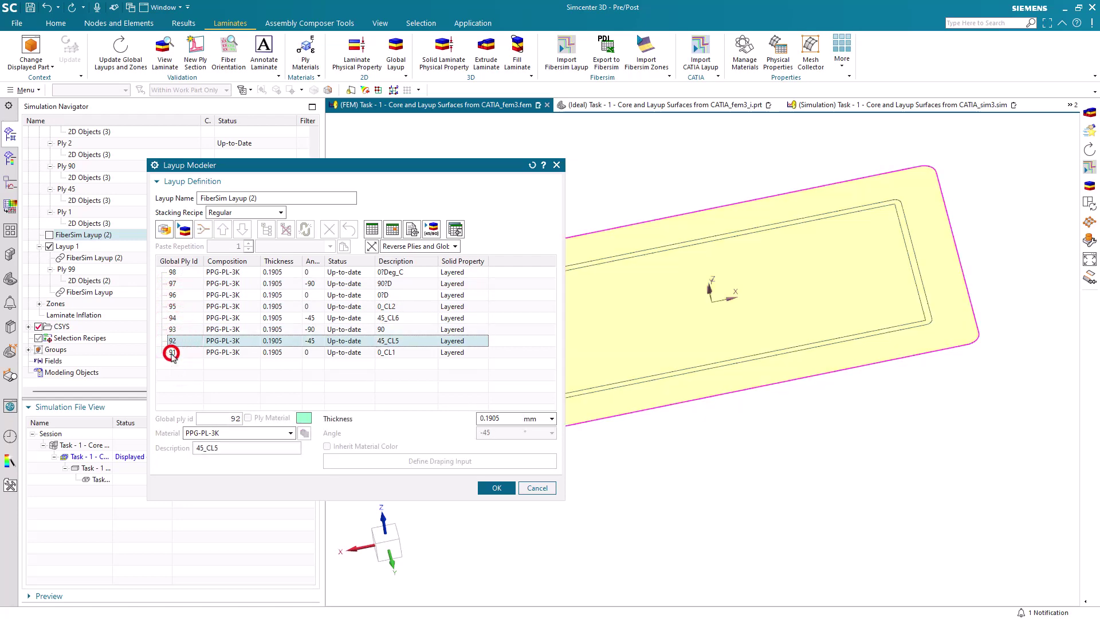
{"action": "left_click", "coordinate": [174, 353]}
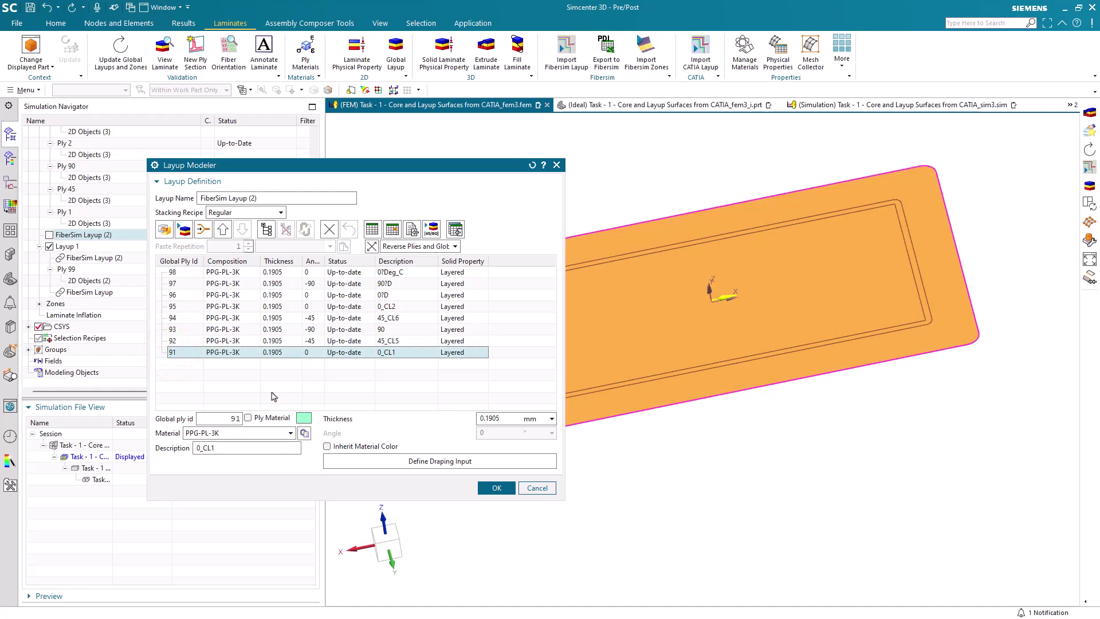
{"action": "left_click", "coordinate": [536, 490]}
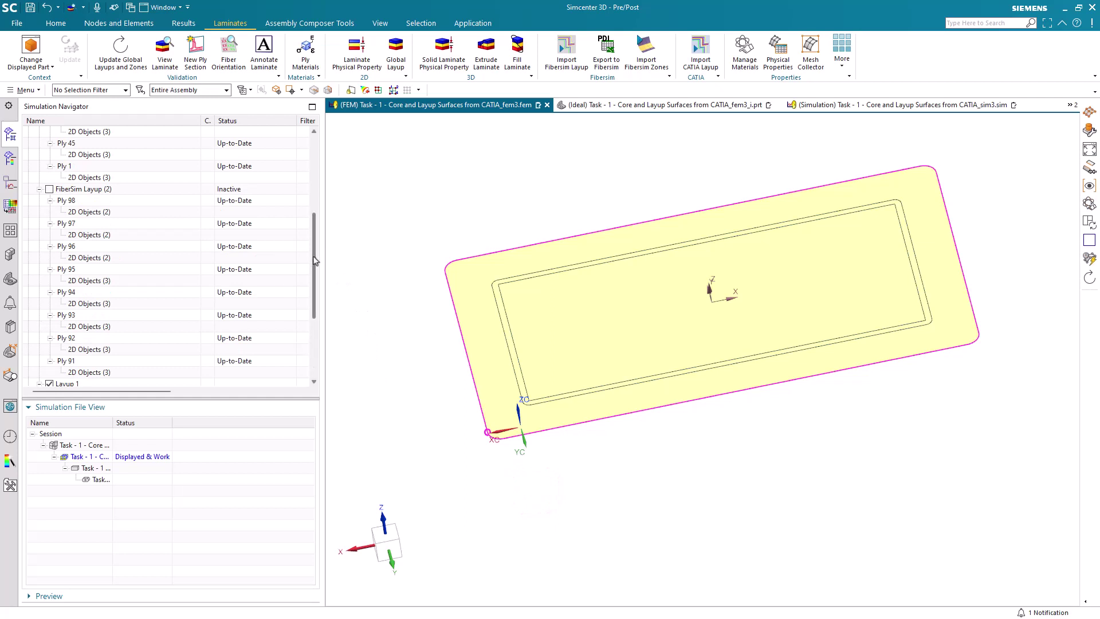
Create a Laminate Inflation extruding the three tangent layup faces into 3D solids, one ply per layer.
{"action": "scroll", "coordinate": [314, 261], "scroll_direction": "down", "scroll_amount": 4}
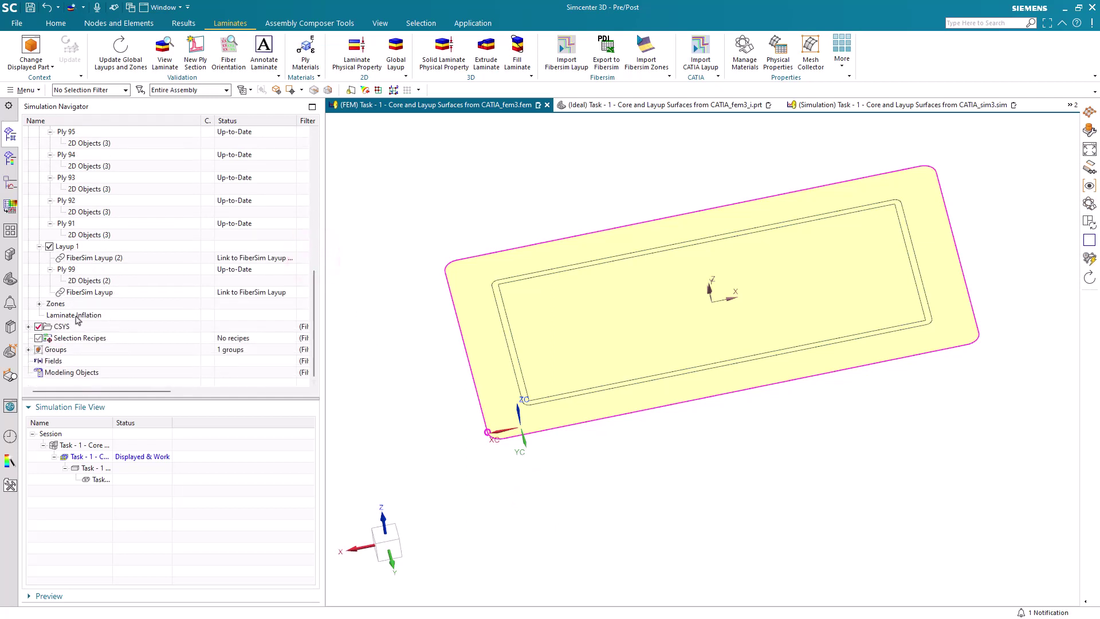
{"action": "right_click", "coordinate": [79, 319]}
{"action": "left_click", "coordinate": [89, 322]}
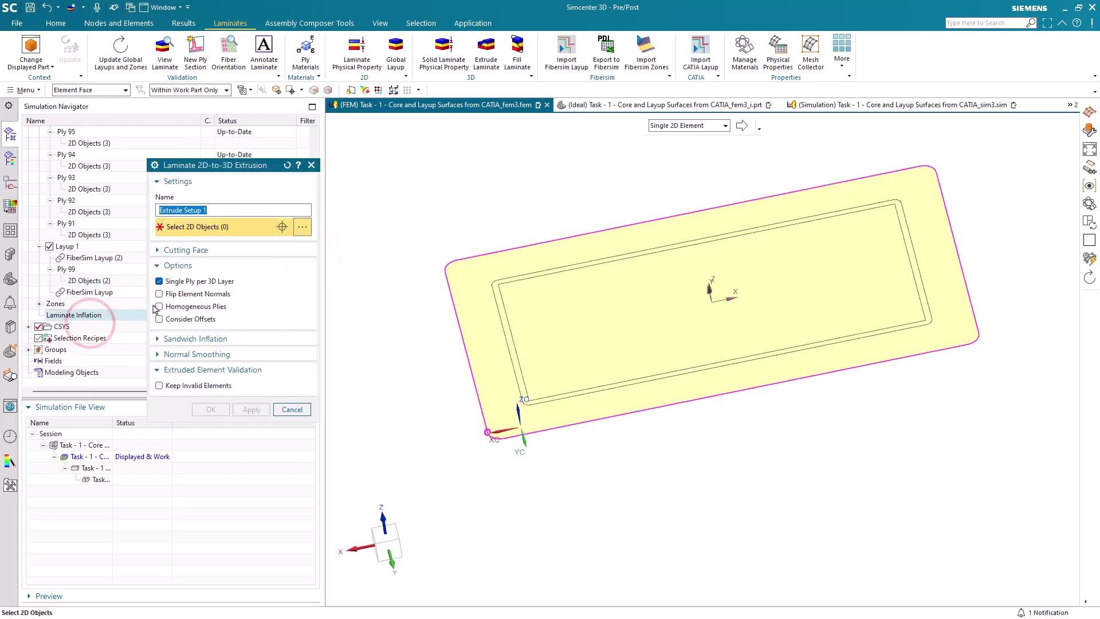
{"action": "left_click", "coordinate": [694, 126]}
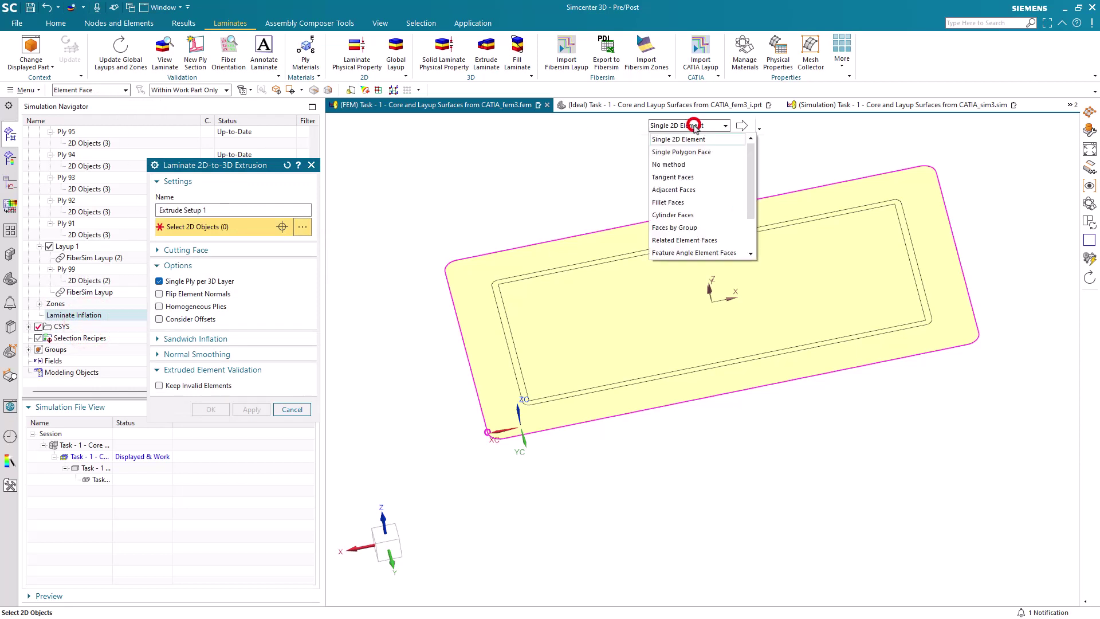
{"action": "left_click", "coordinate": [686, 176]}
{"action": "left_click", "coordinate": [663, 293]}
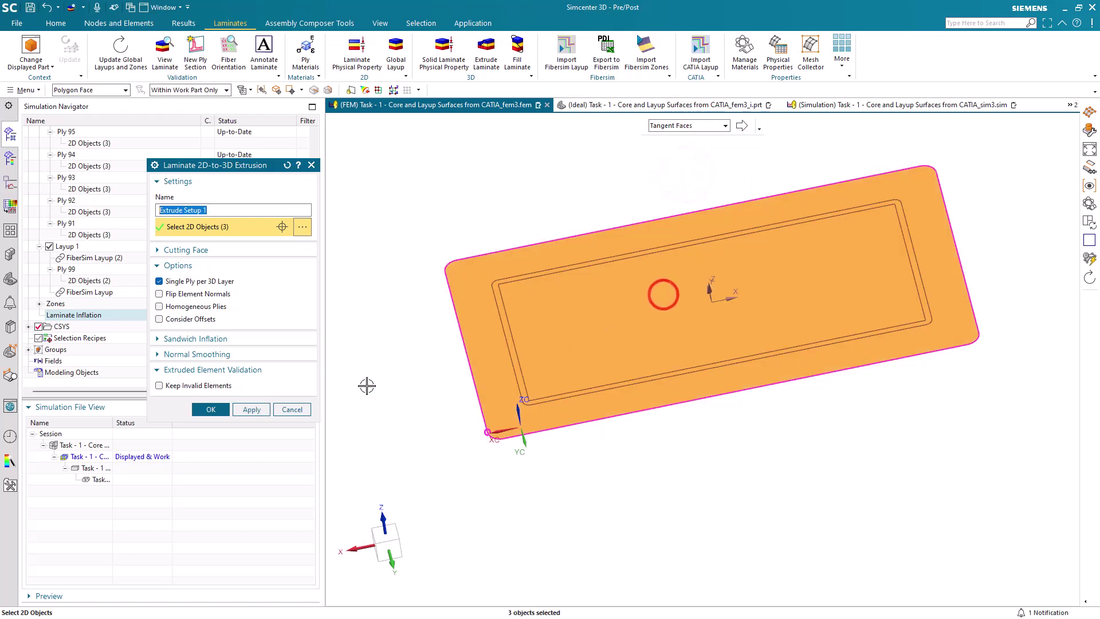
{"action": "left_click", "coordinate": [211, 409]}
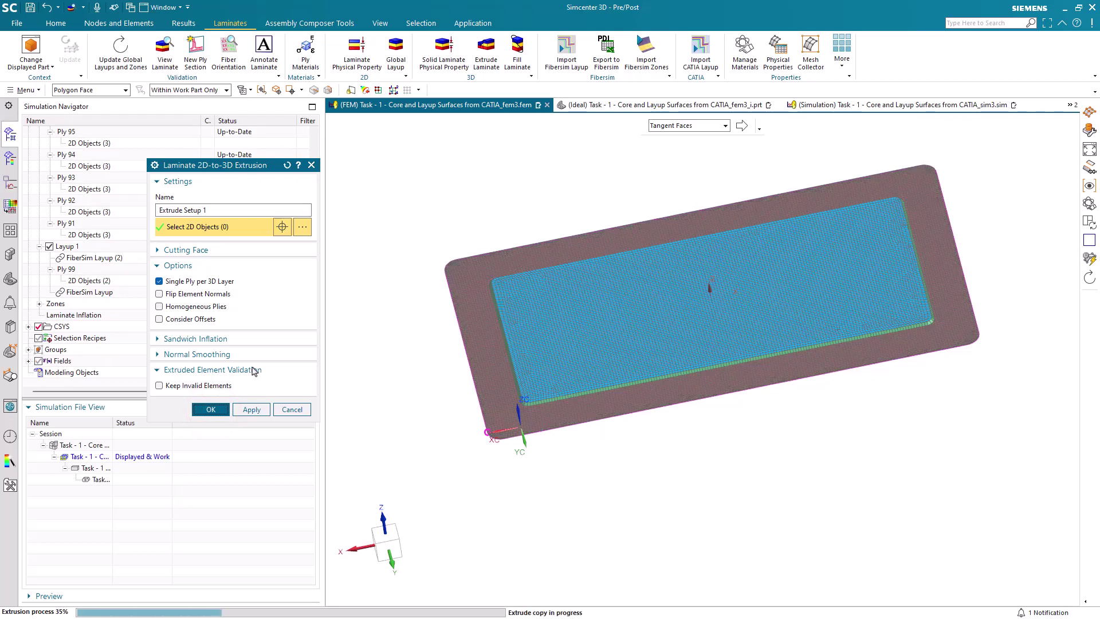
{"action": "left_click", "coordinate": [374, 25]}
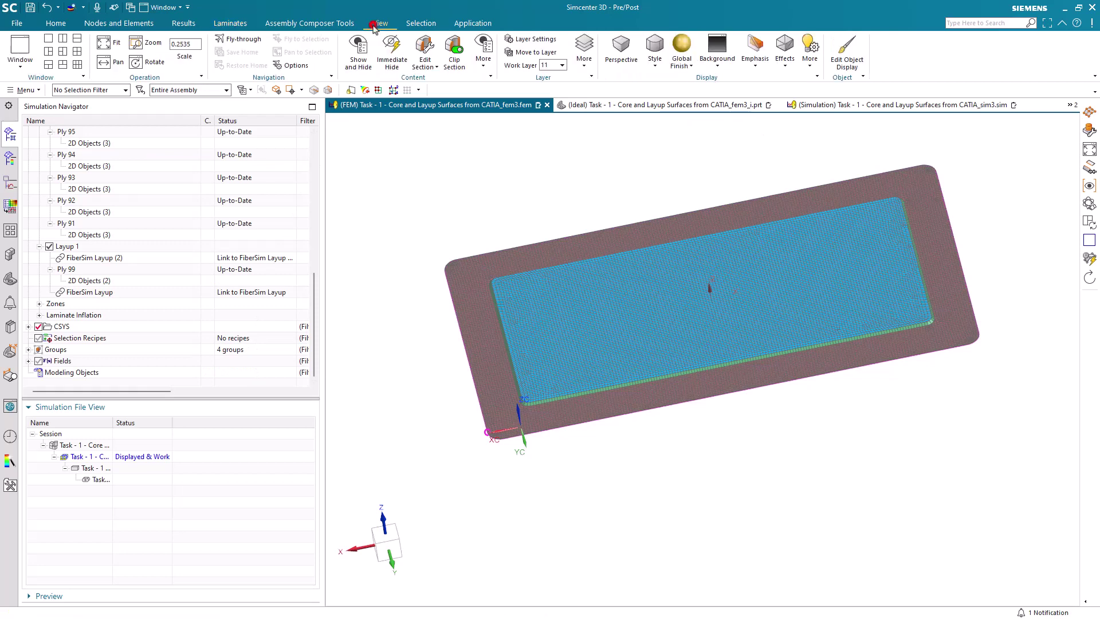
{"action": "left_click", "coordinate": [425, 46]}
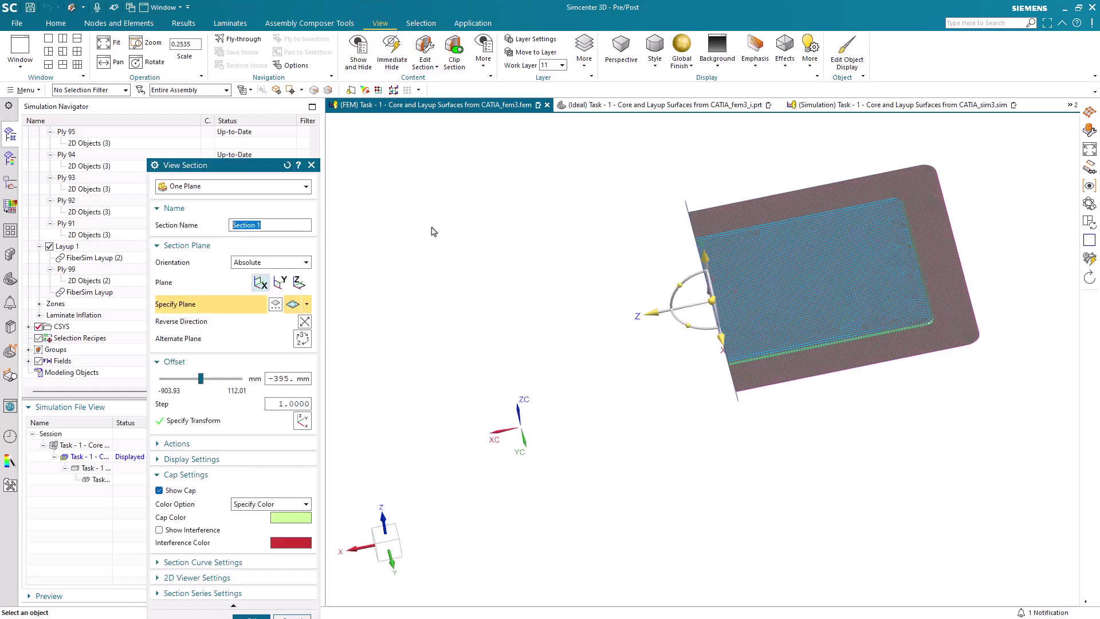
{"action": "left_click", "coordinate": [271, 504]}
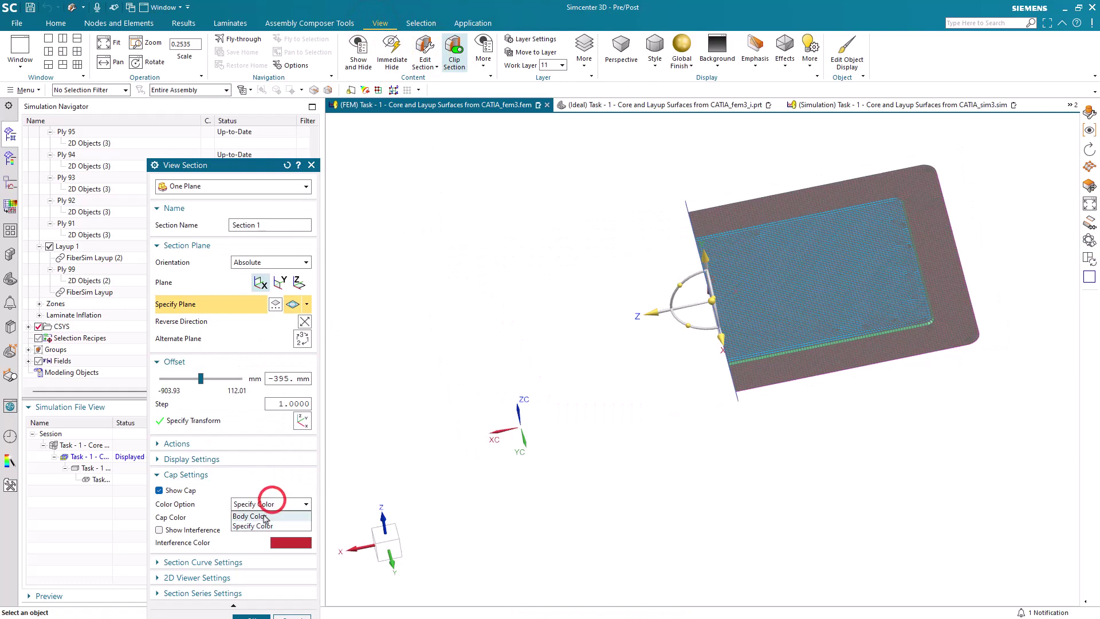
{"action": "left_click", "coordinate": [262, 515]}
{"action": "middle_click_drag", "start_coordinate": [519, 401], "coordinate": [668, 369]}
{"action": "scroll", "coordinate": [770, 319], "scroll_direction": "up", "scroll_amount": 10}
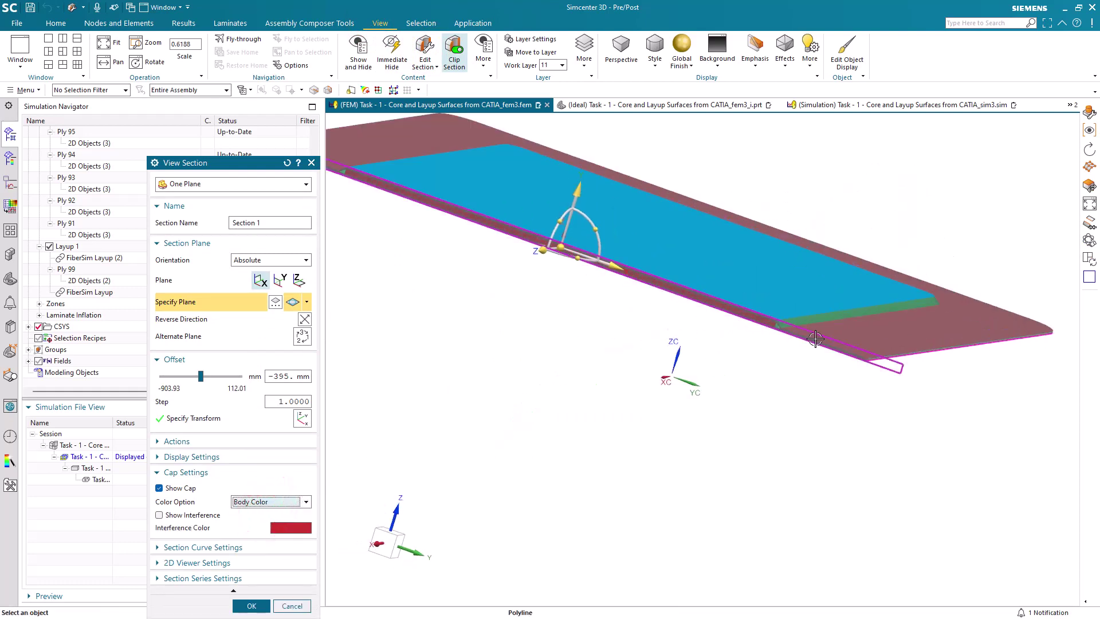
{"action": "scroll", "coordinate": [770, 318], "scroll_direction": "up", "scroll_amount": 5}
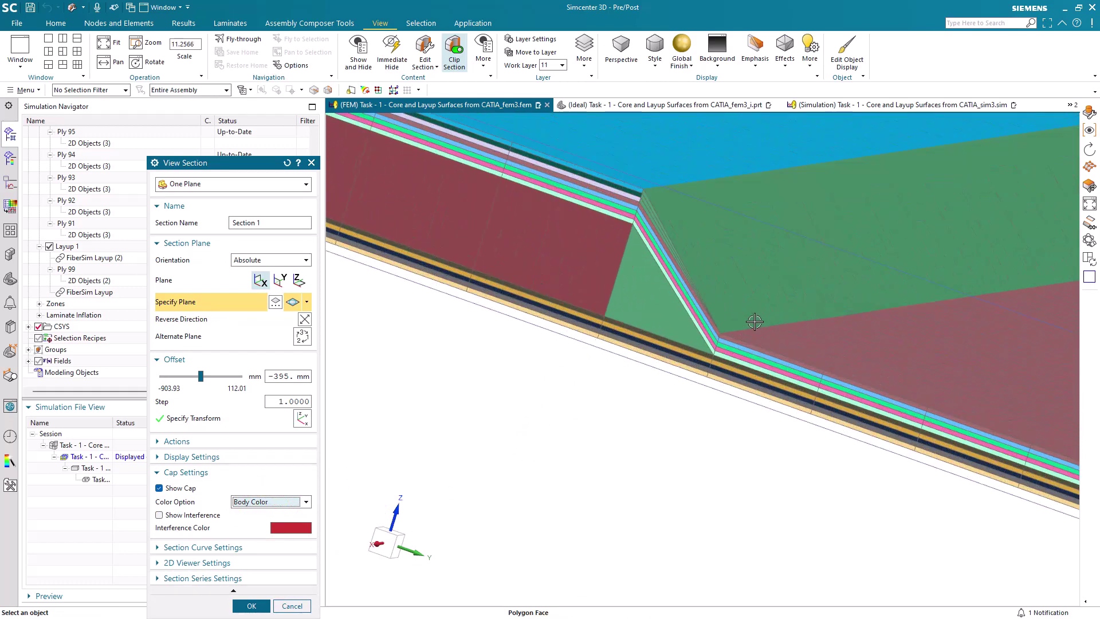
{"action": "mouse_move", "coordinate": [736, 335]}
{"action": "middle_mouse_down"}
{"action": "mouse_move", "coordinate": [762, 334]}
{"action": "mouse_move", "coordinate": [733, 341]}
{"action": "middle_mouse_up"}
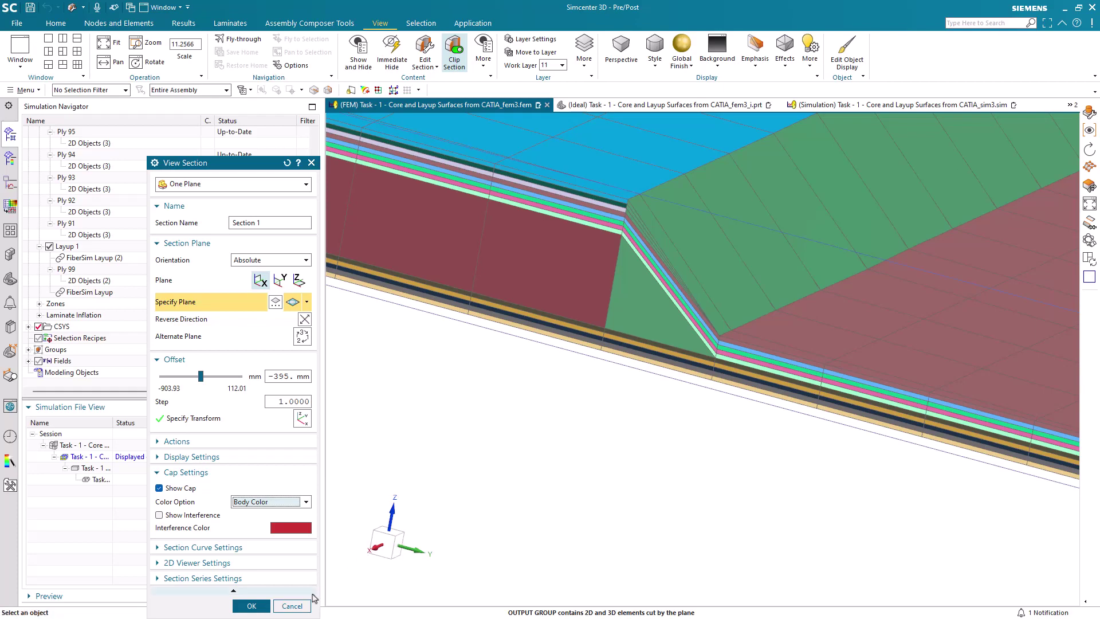
{"action": "left_click", "coordinate": [292, 606]}
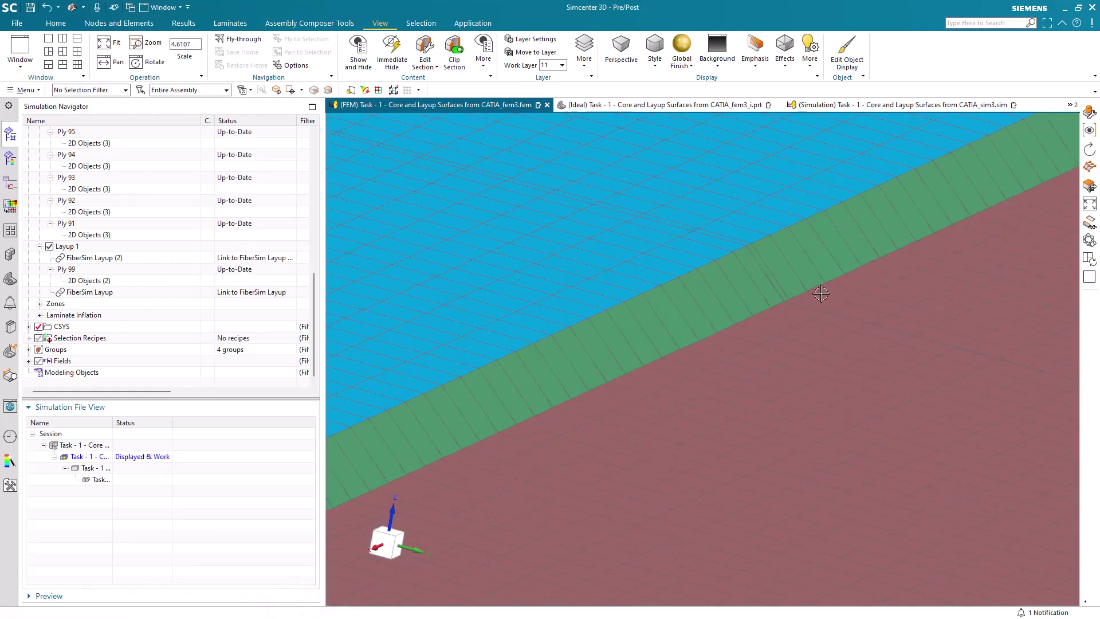
Zoom out to fit the panel and undo the 3D extrusion, restoring the laminate shell surfaces.
{"action": "scroll", "coordinate": [817, 293], "scroll_direction": "down", "scroll_amount": 15}
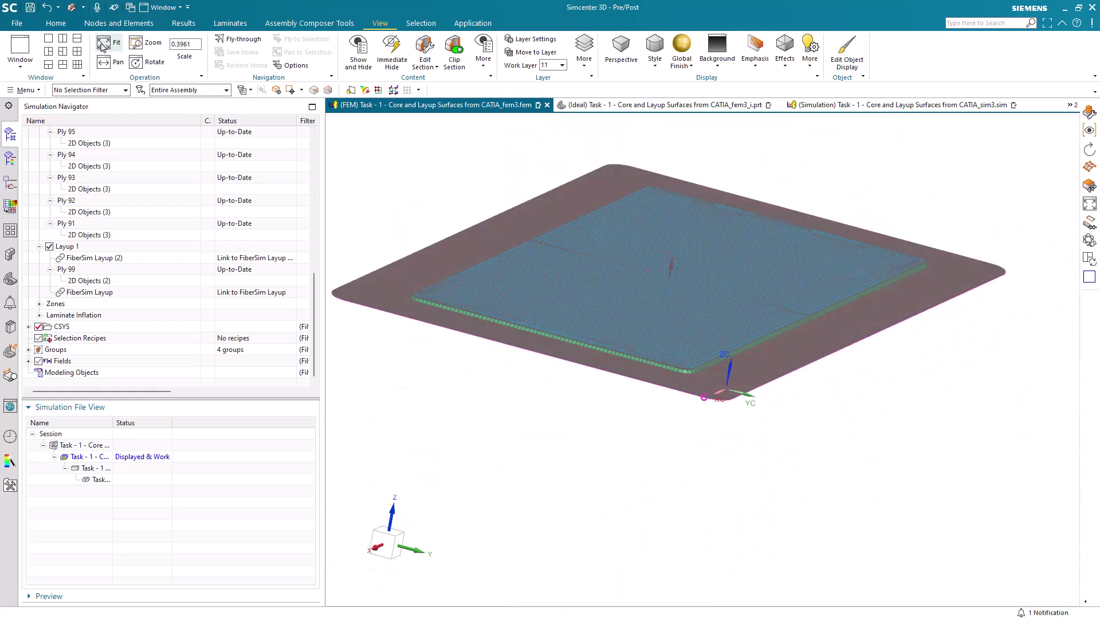
{"action": "left_click", "coordinate": [48, 8]}
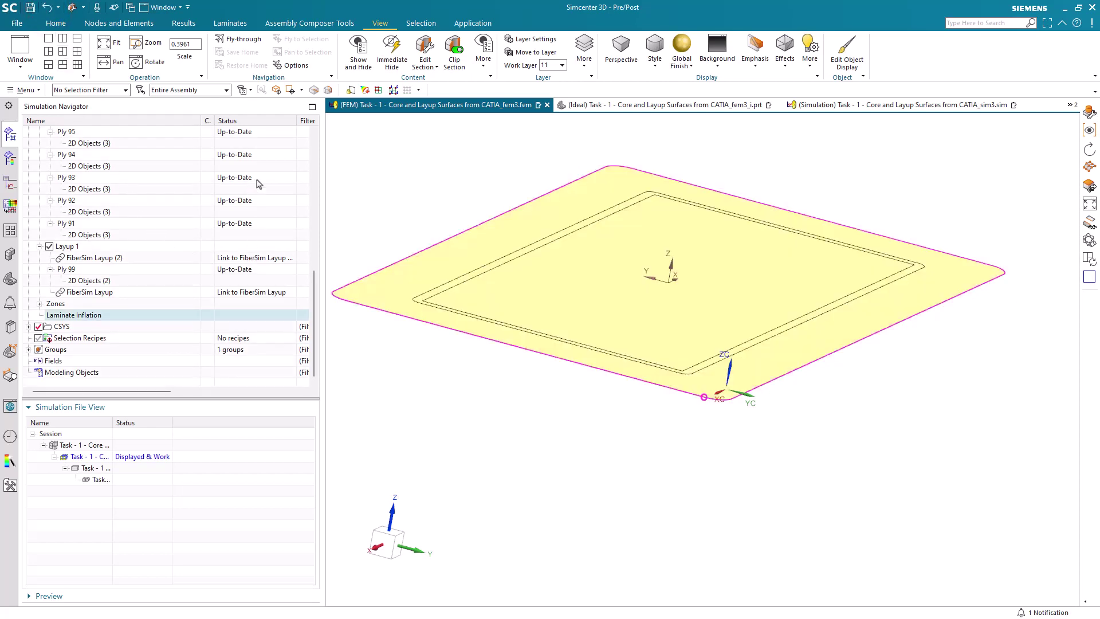
In the simulation file, make layer 11 the work layer and hide layer 1 with its mesh.
{"action": "left_click", "coordinate": [891, 105]}
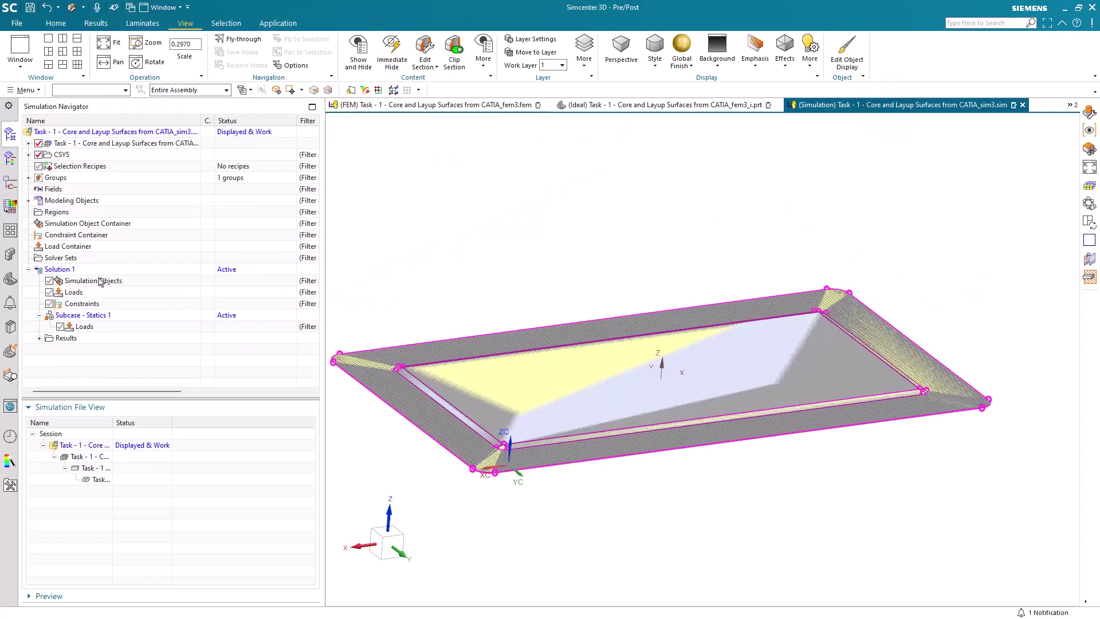
{"action": "double_click", "coordinate": [78, 315]}
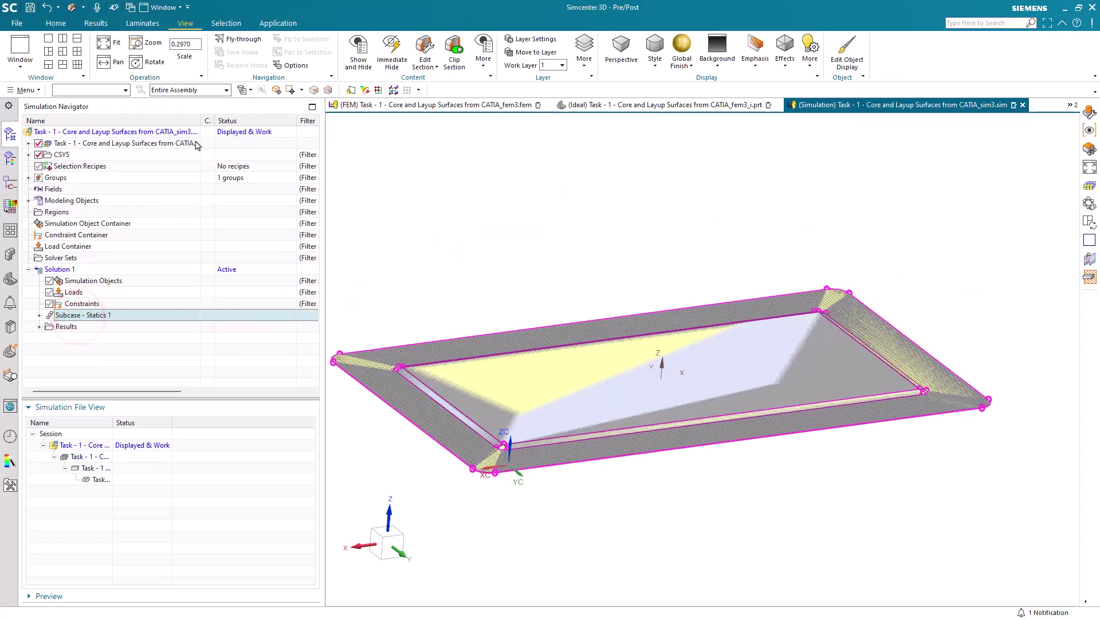
{"action": "left_click", "coordinate": [47, 25]}
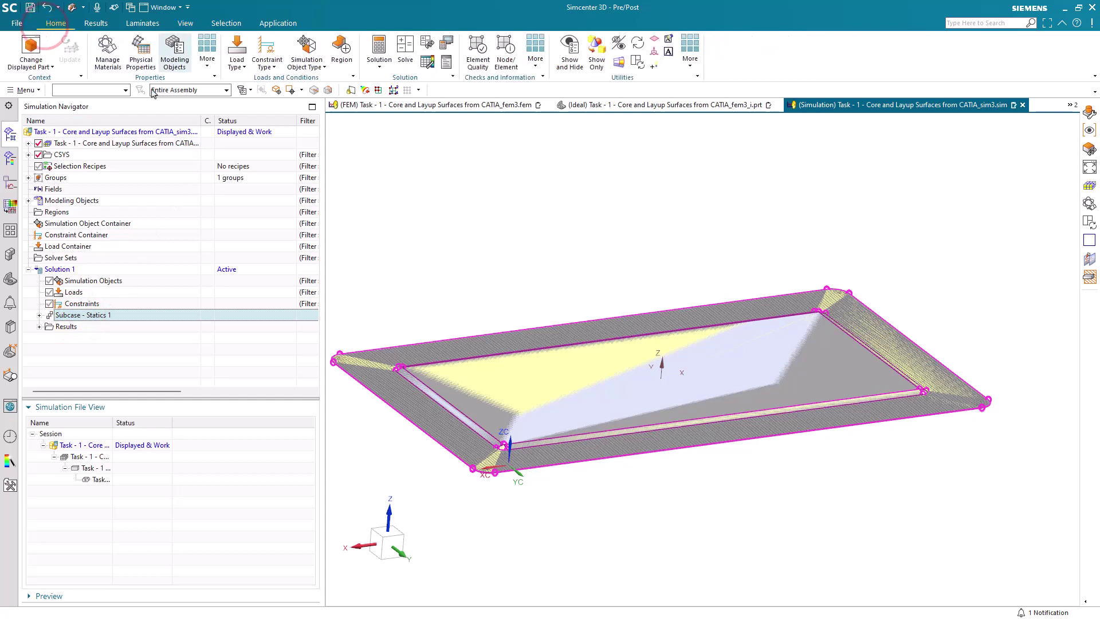
{"action": "left_click", "coordinate": [29, 91]}
{"action": "left_click", "coordinate": [65, 159]}
{"action": "left_click", "coordinate": [102, 156]}
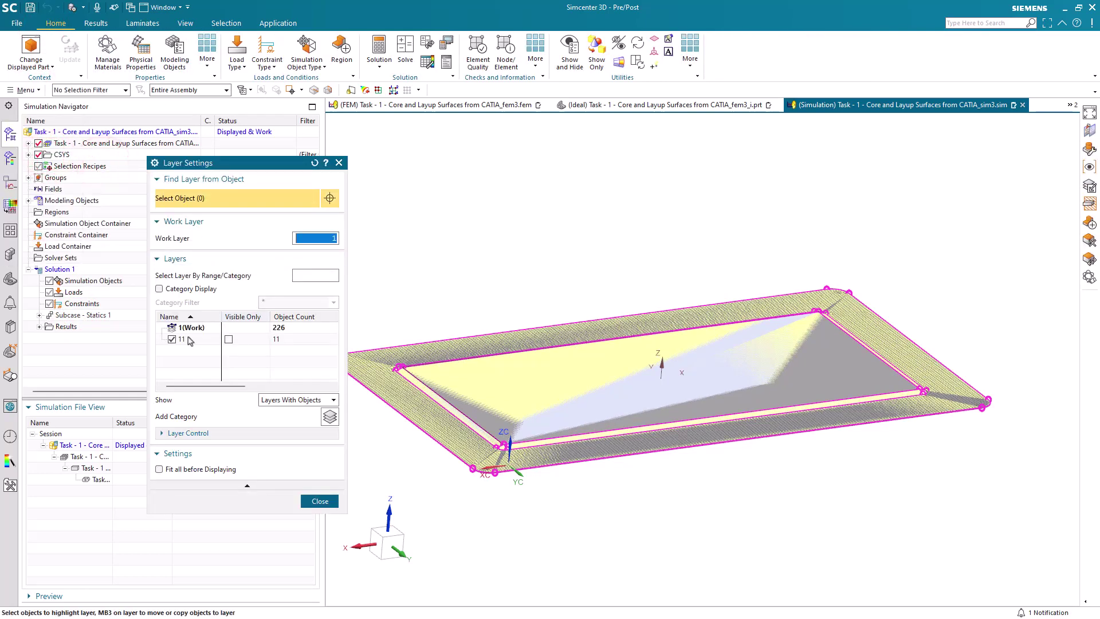
{"action": "right_click", "coordinate": [190, 341]}
{"action": "left_click", "coordinate": [229, 350]}
{"action": "left_click", "coordinate": [172, 327]}
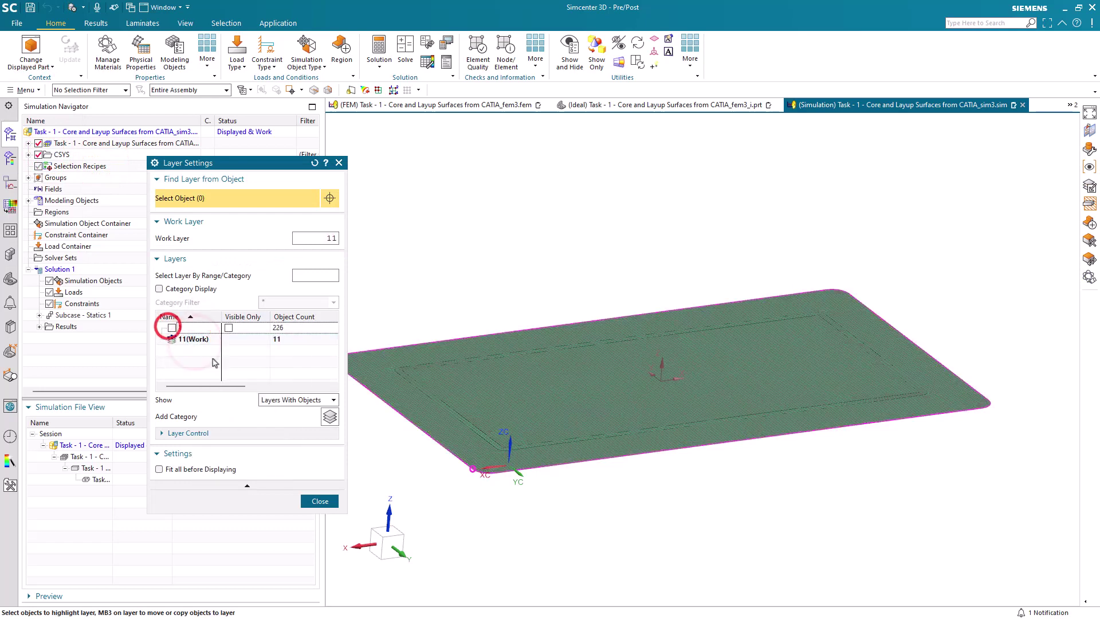
{"action": "left_click", "coordinate": [319, 501]}
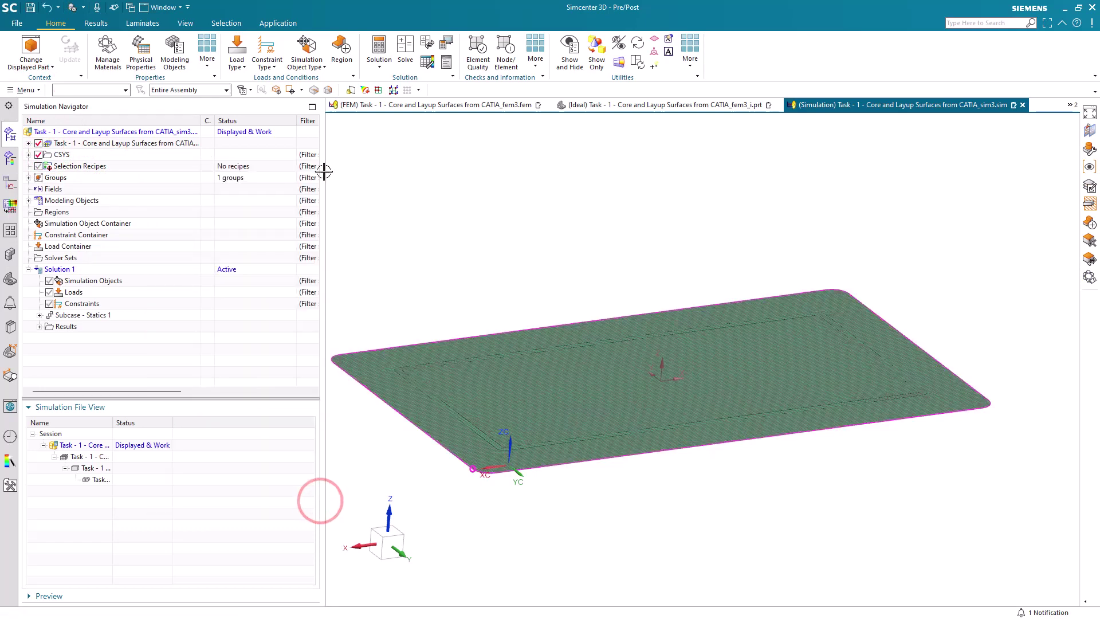
Add a fixed translation constraint on the plate's outer edge, picked with the Polygon Edge filter.
{"action": "left_click", "coordinate": [267, 60]}
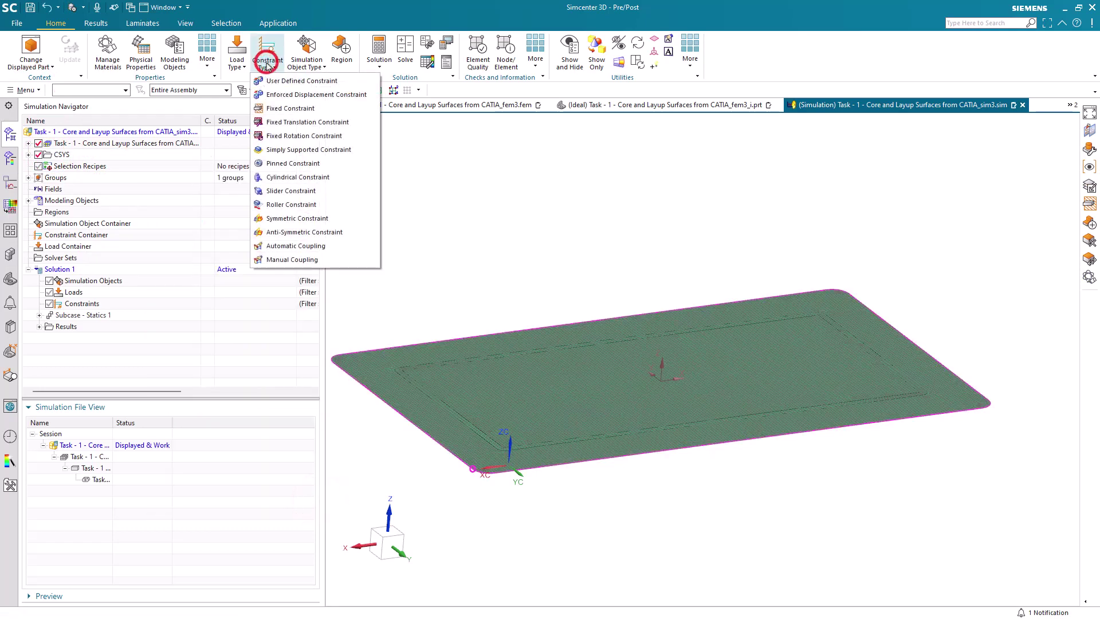
{"action": "left_click", "coordinate": [294, 123]}
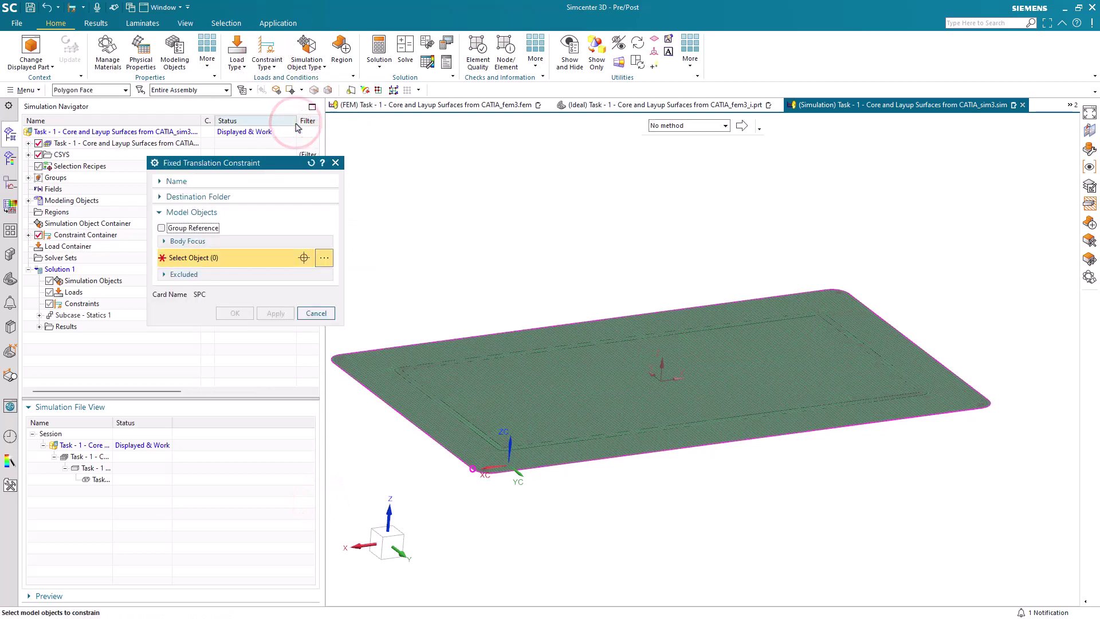
{"action": "left_click", "coordinate": [111, 91]}
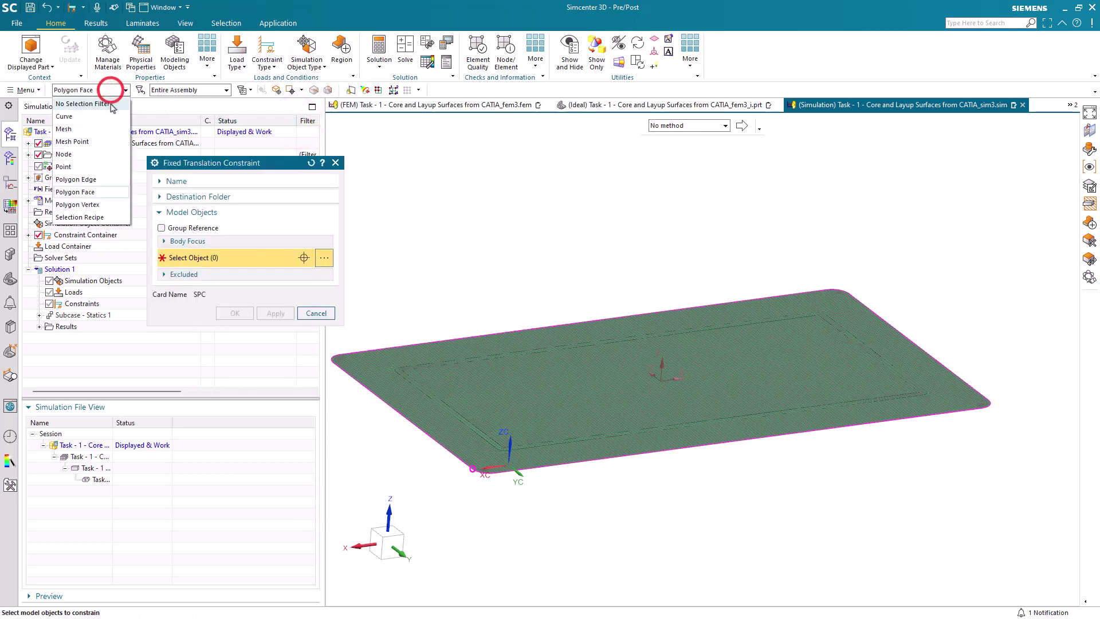
{"action": "left_click", "coordinate": [110, 177]}
{"action": "left_click", "coordinate": [446, 456]}
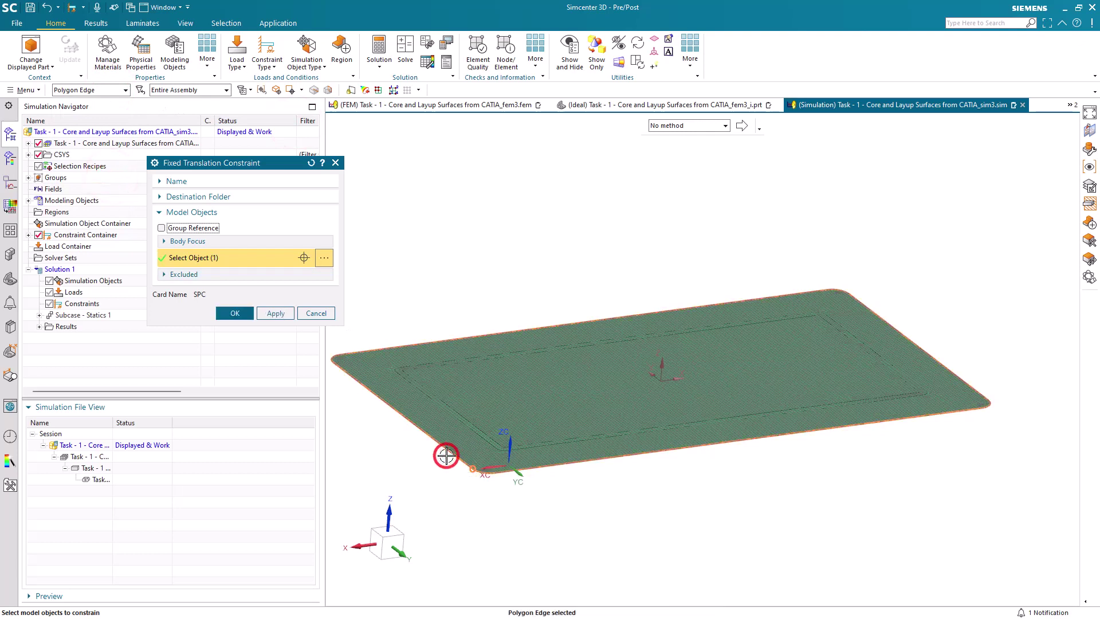
{"action": "left_click", "coordinate": [248, 316]}
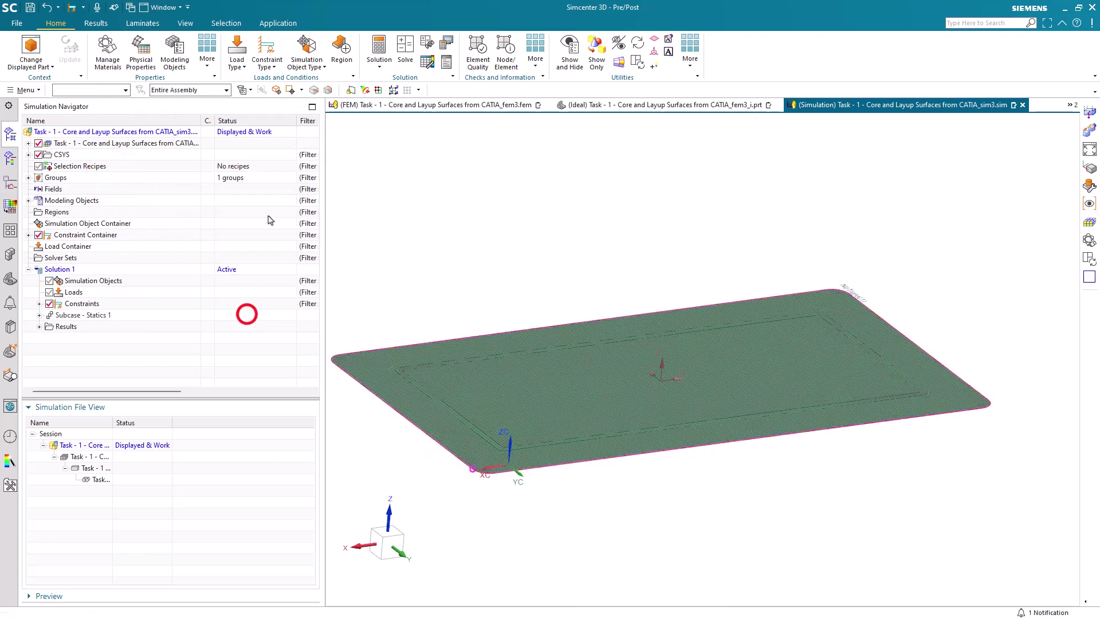
Apply a gravity load to the whole model.
{"action": "left_click", "coordinate": [237, 56]}
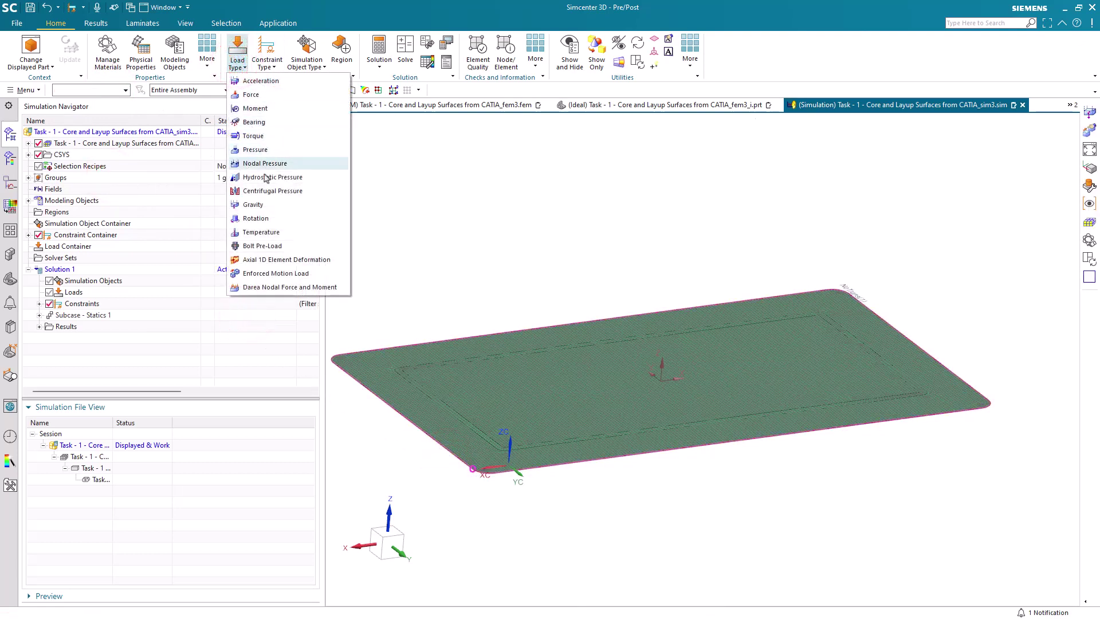
{"action": "left_click", "coordinate": [264, 205]}
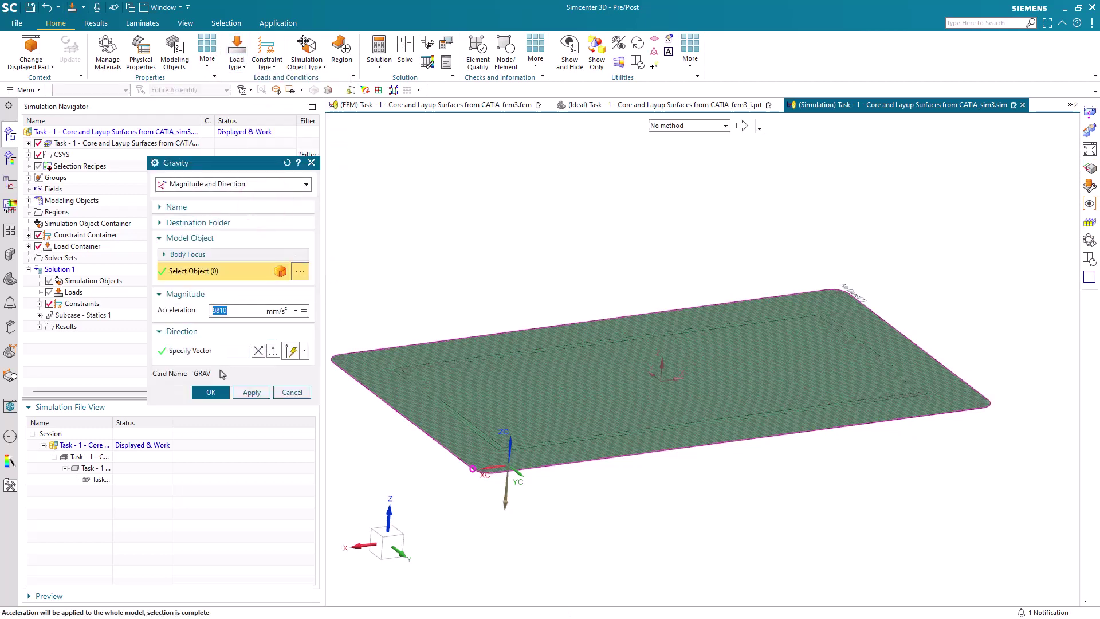
{"action": "left_click", "coordinate": [212, 393]}
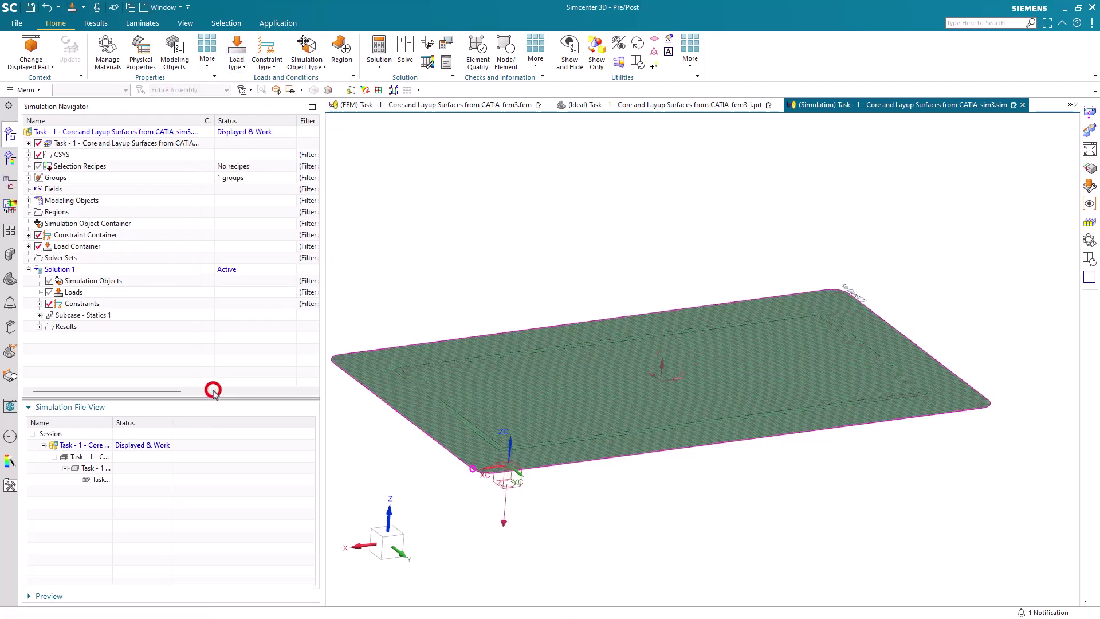
Solve Solution 1 with Nastran, then close the solution monitor, job monitor and information report.
{"action": "right_click", "coordinate": [69, 269]}
{"action": "left_click", "coordinate": [125, 545]}
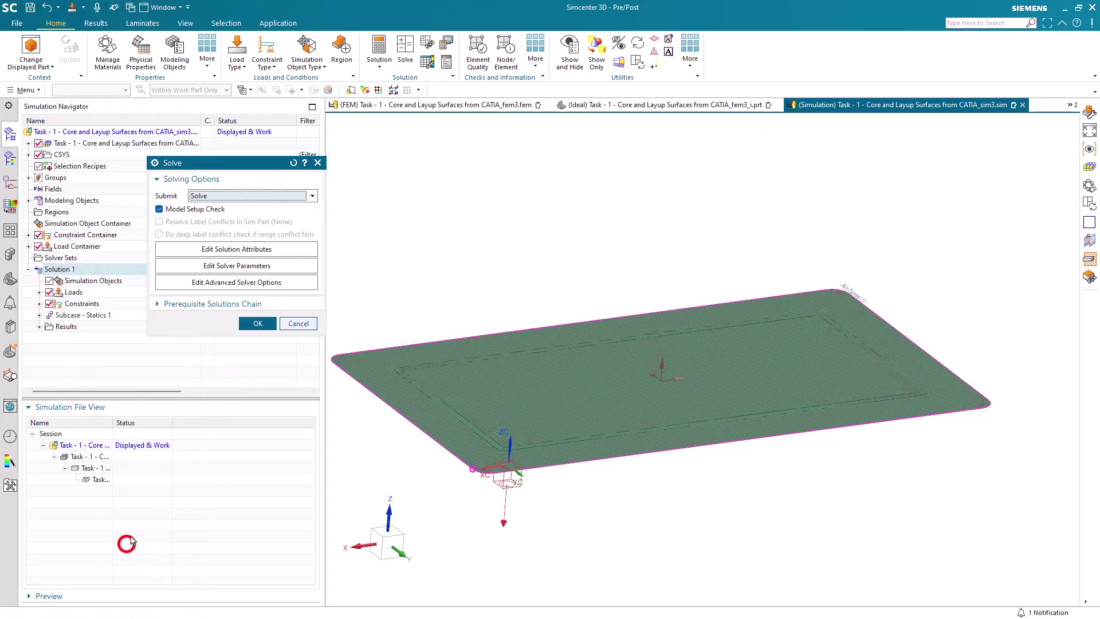
{"action": "left_click", "coordinate": [258, 323]}
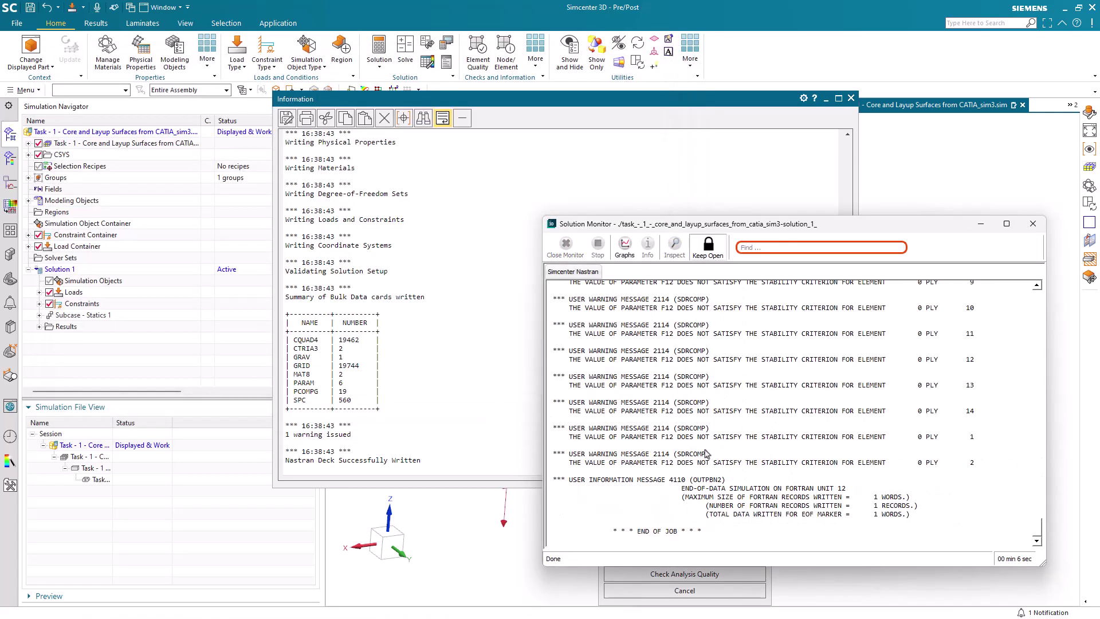
{"action": "left_click", "coordinate": [1032, 223]}
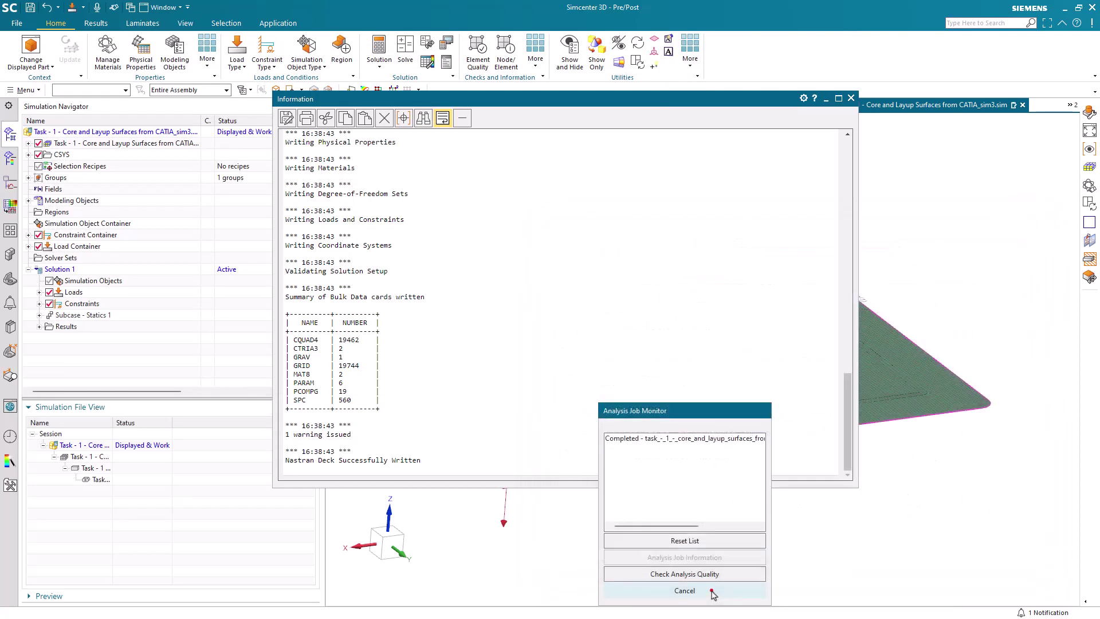
{"action": "left_click", "coordinate": [710, 590]}
{"action": "left_click", "coordinate": [851, 99]}
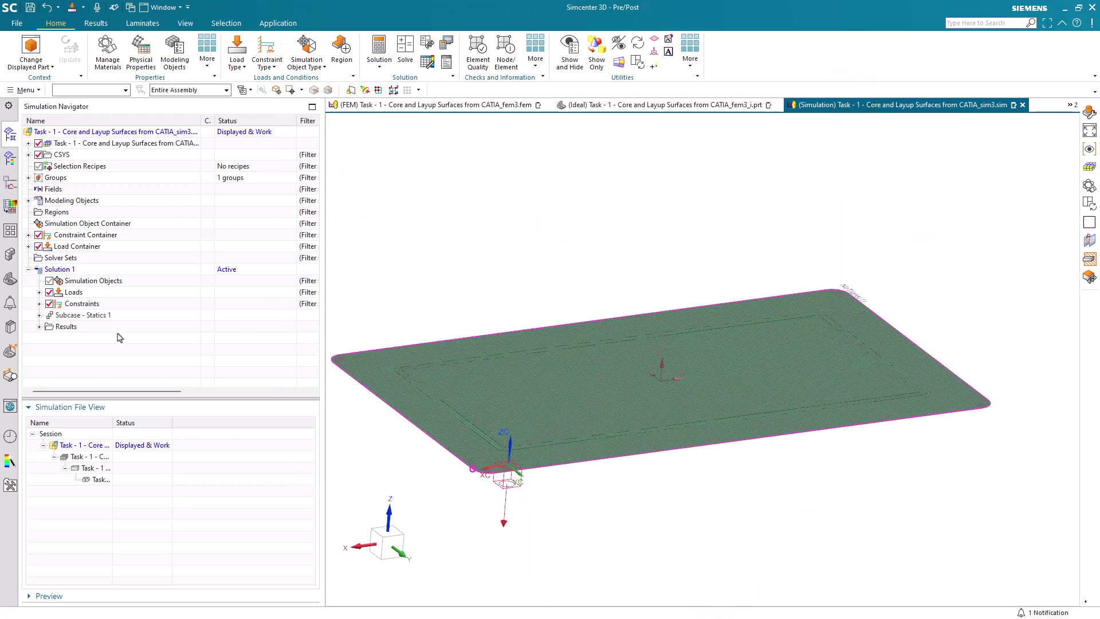
Plot Solution 1's nodal displacement contour (max 6.365E-04 mm) and play, then stop, the deformation animation.
{"action": "left_click", "coordinate": [40, 326]}
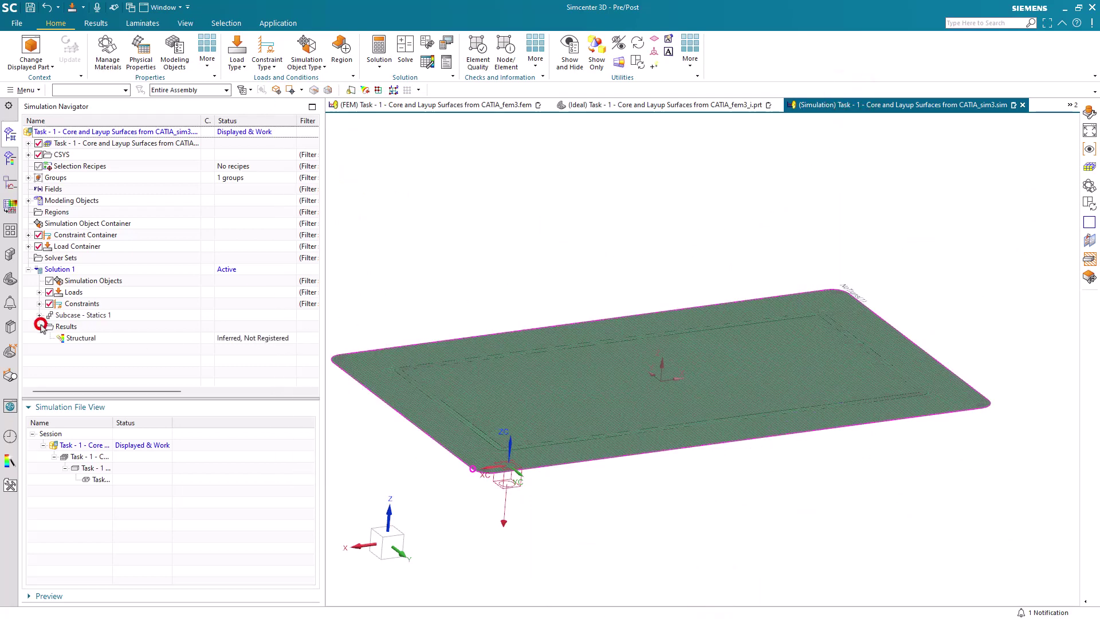
{"action": "double_click", "coordinate": [70, 339]}
{"action": "left_click", "coordinate": [38, 154]}
{"action": "double_click", "coordinate": [102, 167]}
{"action": "middle_click_drag", "start_coordinate": [520, 299], "coordinate": [643, 309]}
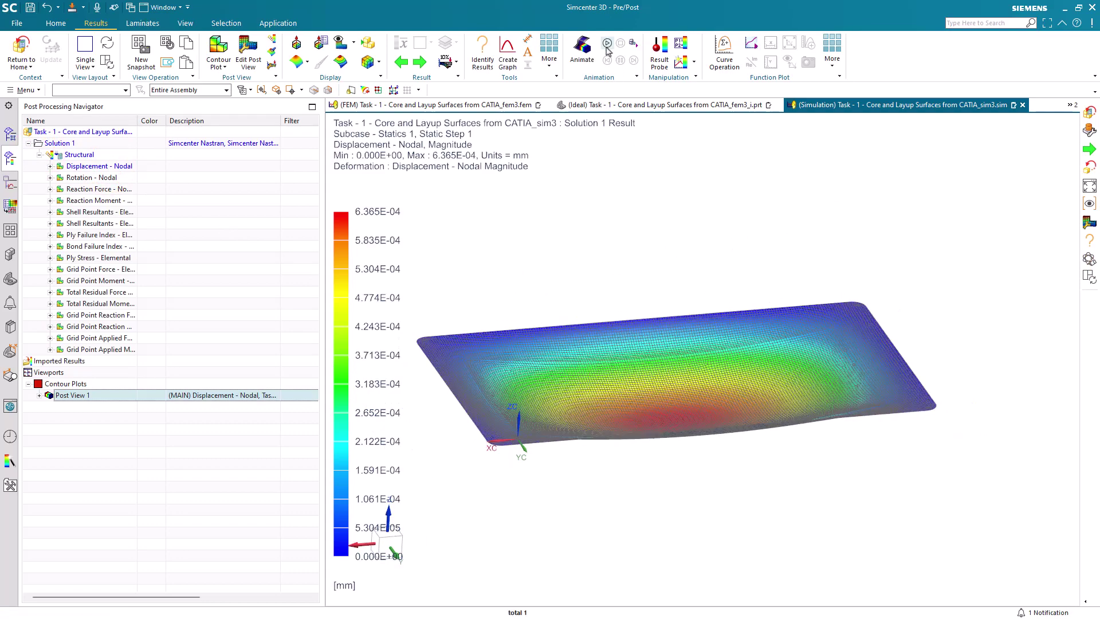
{"action": "left_click", "coordinate": [607, 44]}
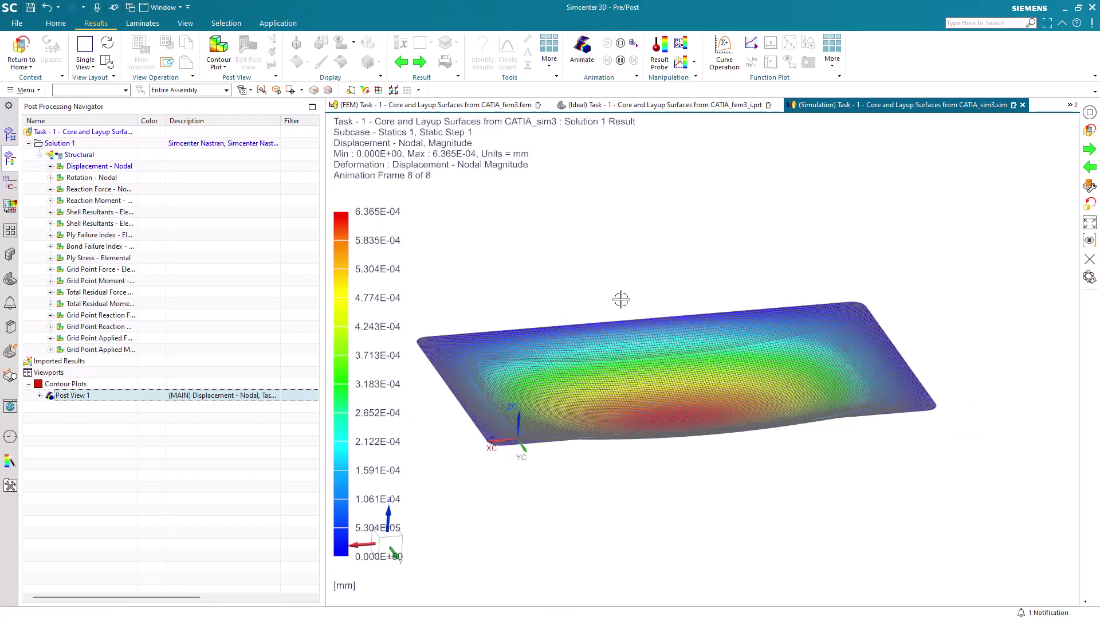
{"action": "middle_click_drag", "start_coordinate": [624, 304], "coordinate": [627, 308]}
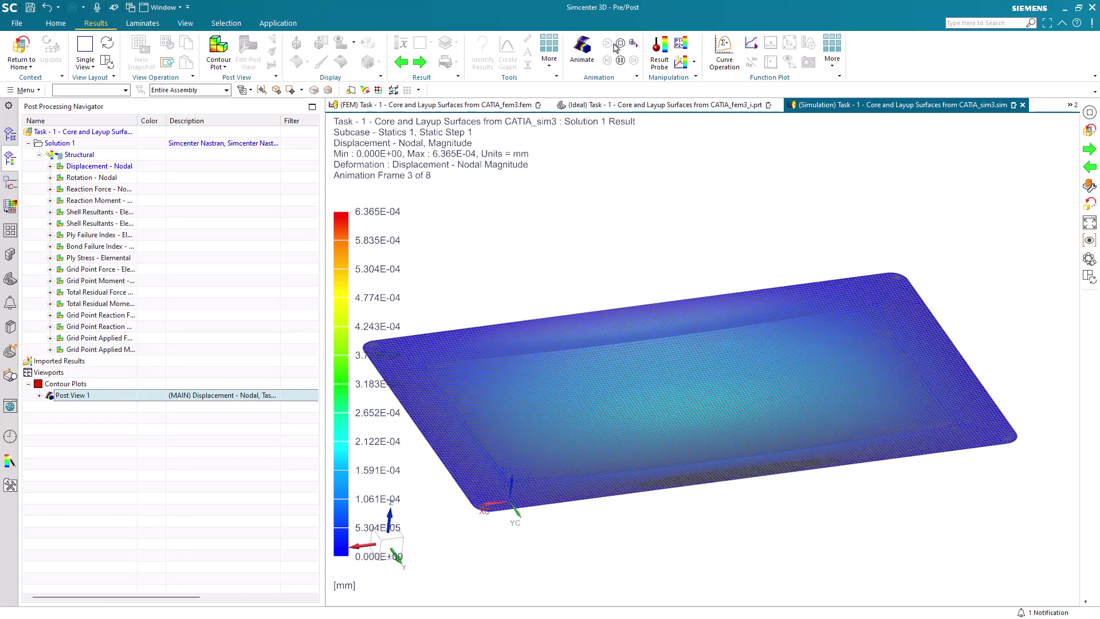
{"action": "left_click", "coordinate": [620, 44]}
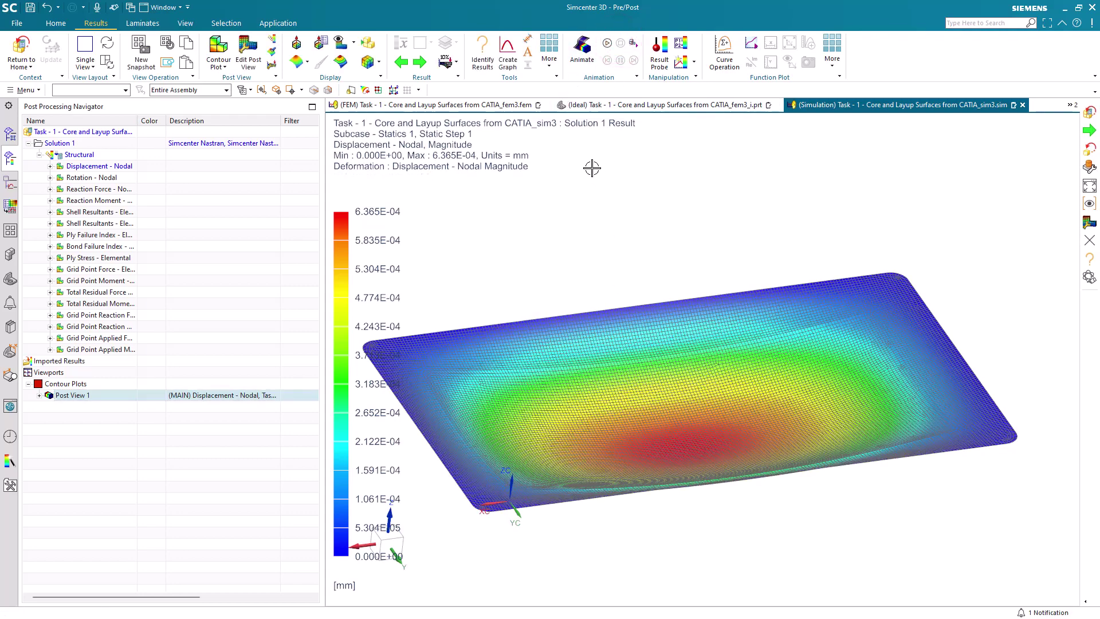
Return to the FEM model and edit FiberSim Layup (2) in the Layup Modeler.
{"action": "left_click", "coordinate": [504, 105]}
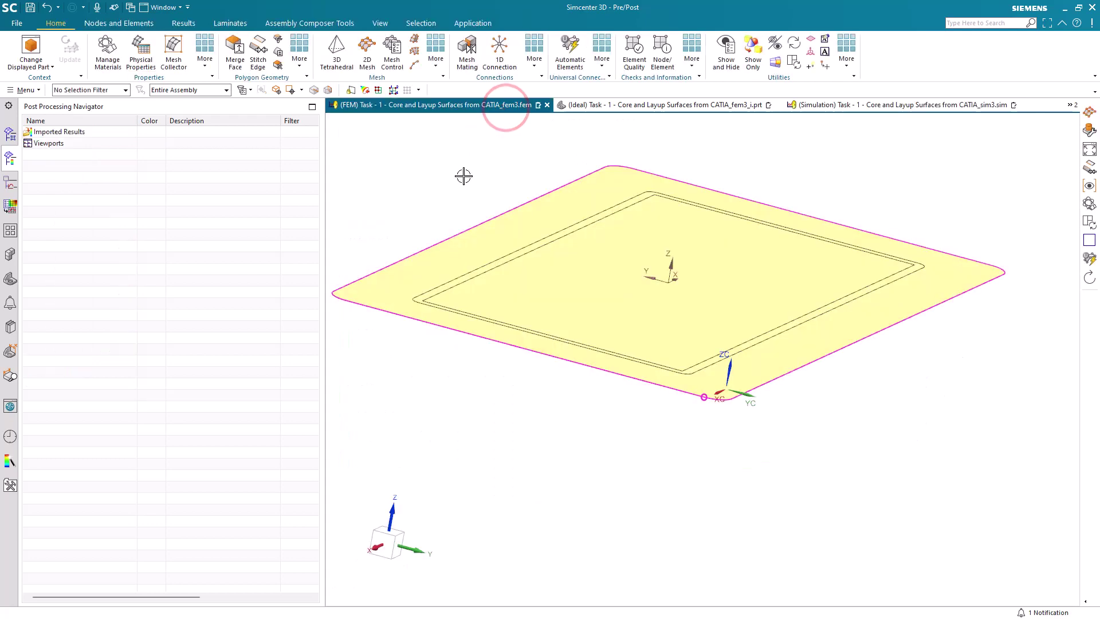
{"action": "left_click", "coordinate": [11, 134]}
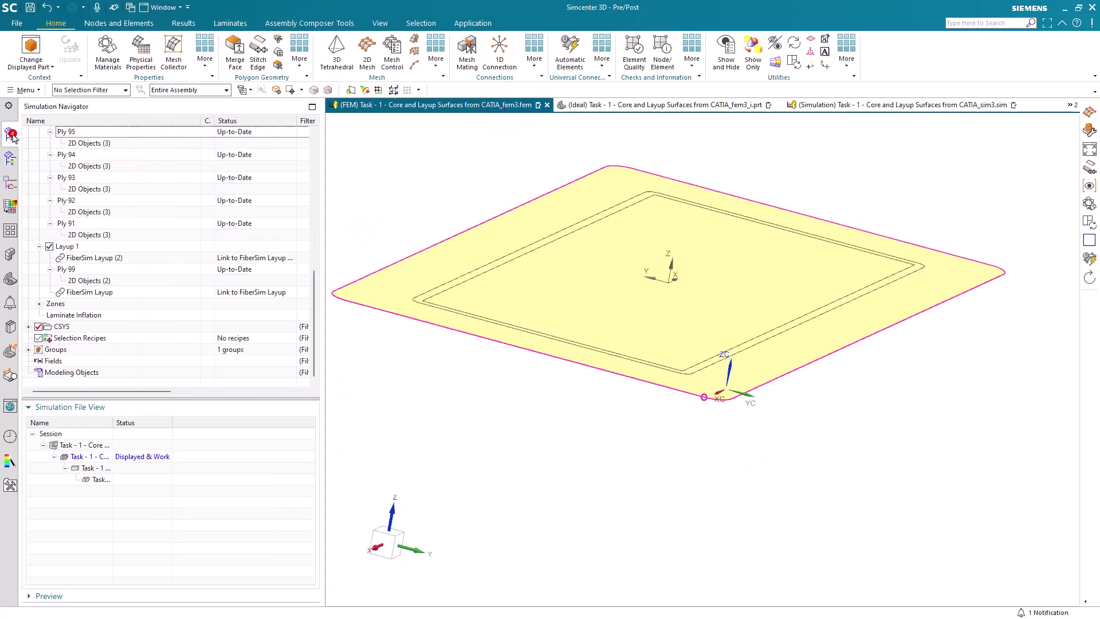
{"action": "scroll", "coordinate": [100, 238], "scroll_direction": "up", "scroll_amount": 4}
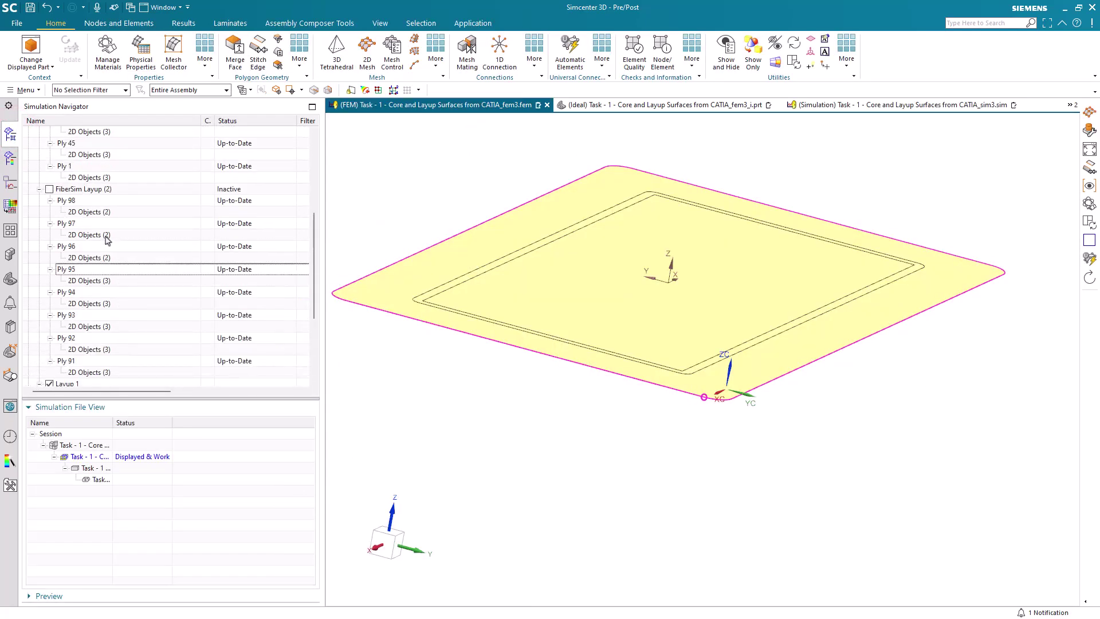
{"action": "right_click", "coordinate": [87, 189]}
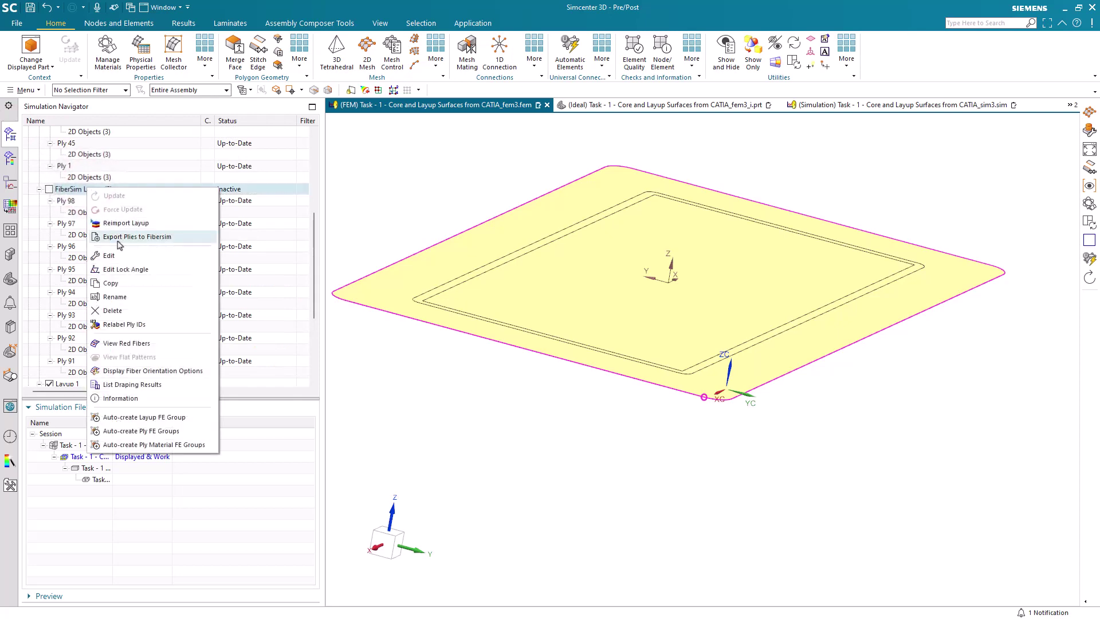
{"action": "left_click", "coordinate": [119, 256]}
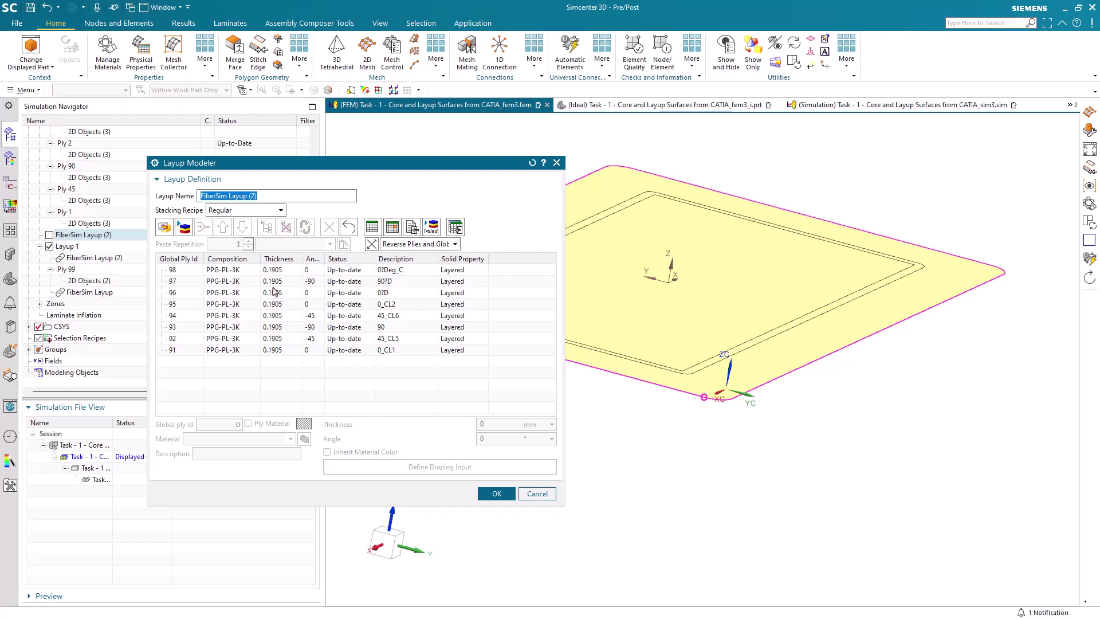
Copy plies 94–92 and paste them at ply 98 as new plies 100–102.
{"action": "left_click", "coordinate": [237, 316]}
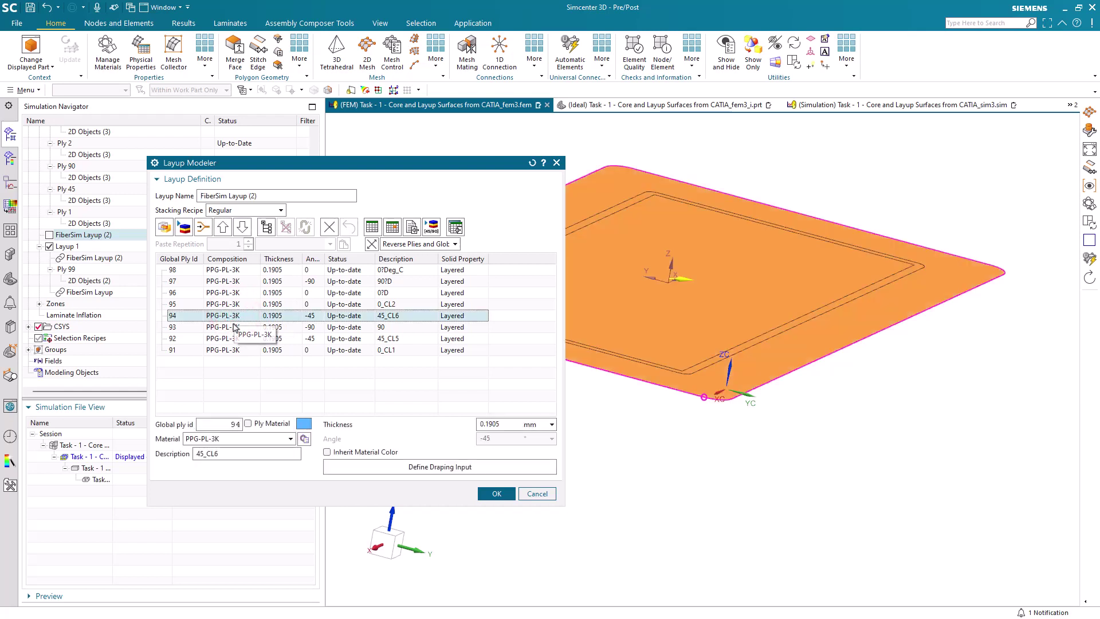
{"action": "left_click", "coordinate": [234, 338], "text": "shift"}
{"action": "right_click", "coordinate": [232, 340]}
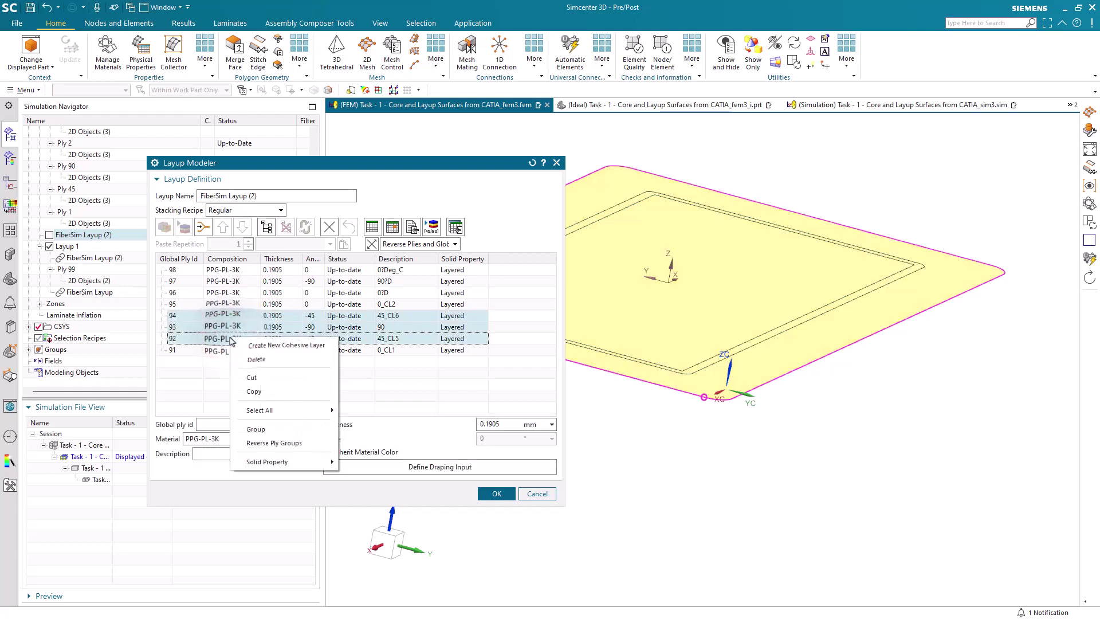
{"action": "left_click", "coordinate": [253, 379]}
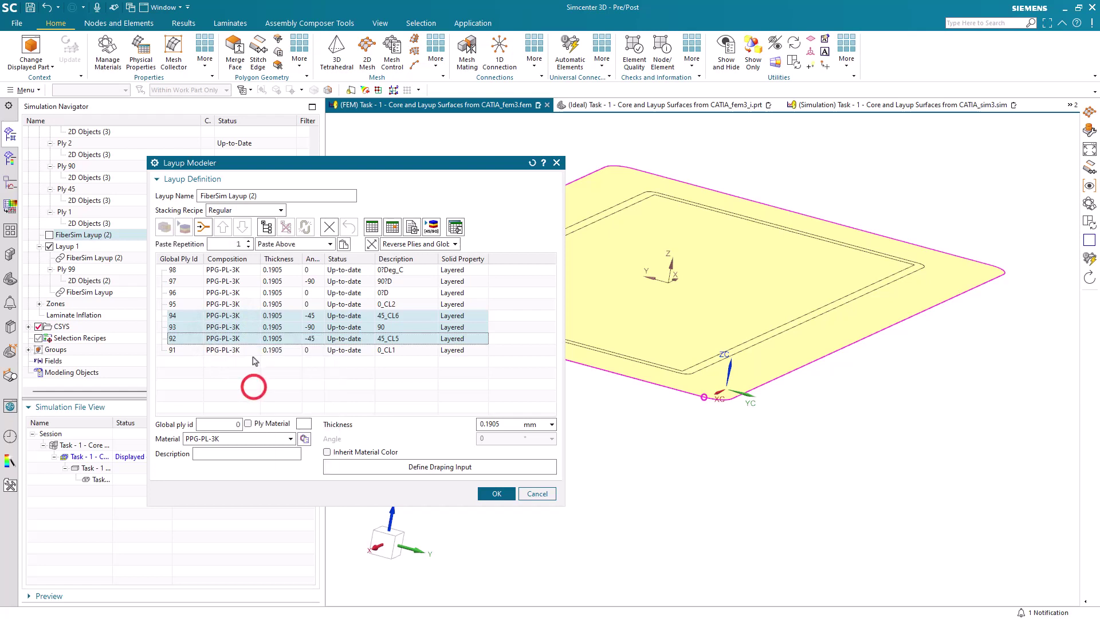
{"action": "left_click", "coordinate": [222, 269]}
{"action": "right_click", "coordinate": [224, 269]}
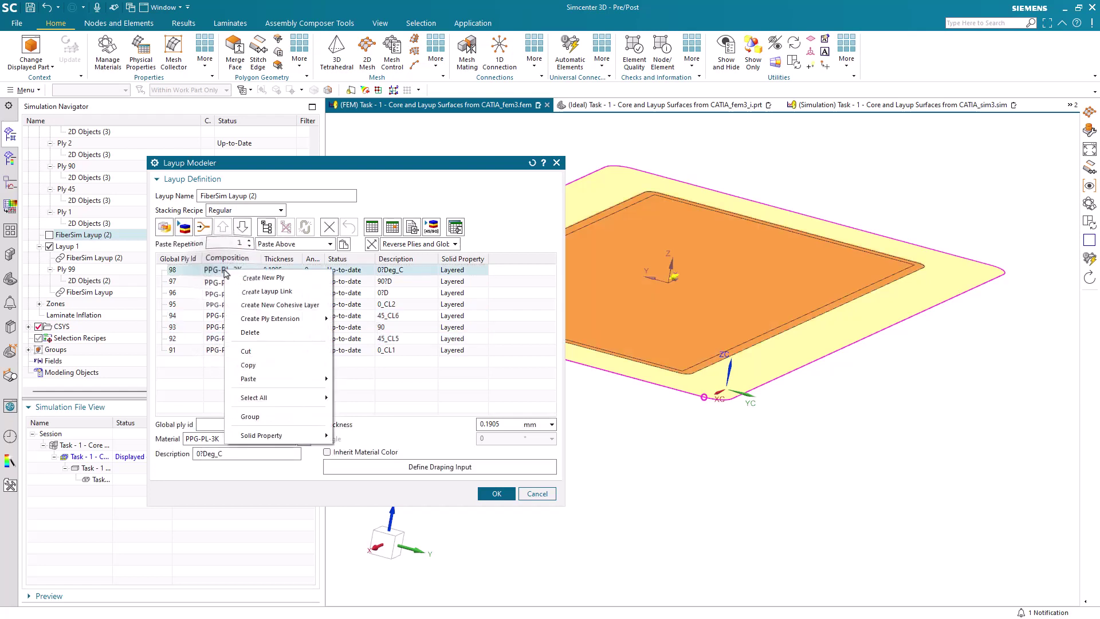
{"action": "left_click", "coordinate": [272, 379]}
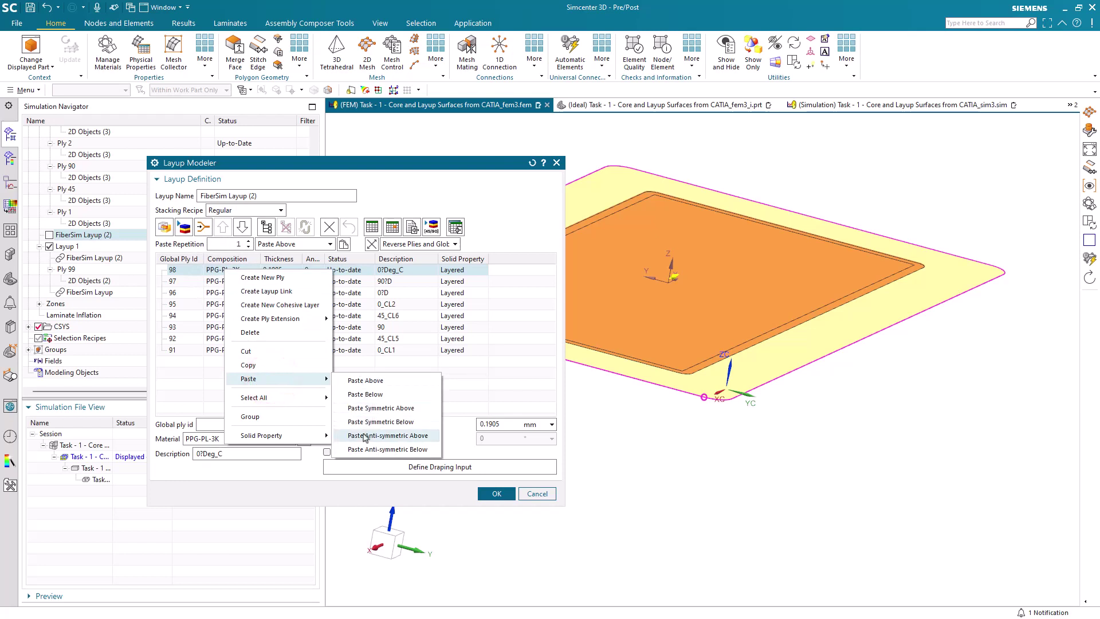
{"action": "left_click", "coordinate": [358, 395]}
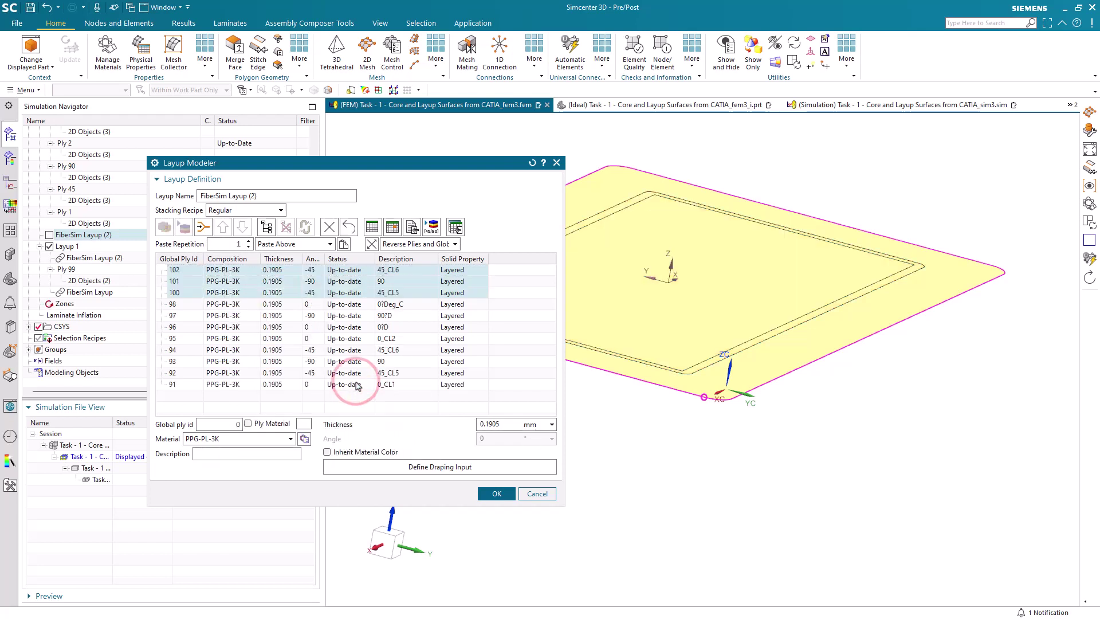
Give the three new plies a 15° draping lock angle, accept the override, and finish the layup.
{"action": "left_click", "coordinate": [426, 467]}
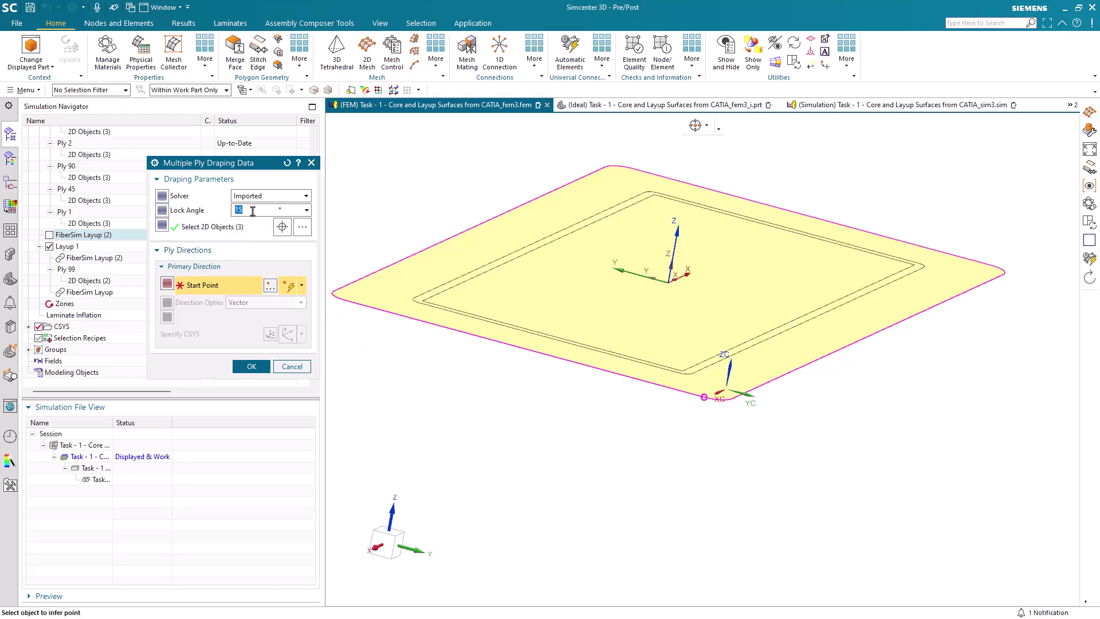
{"action": "left_click", "coordinate": [252, 367]}
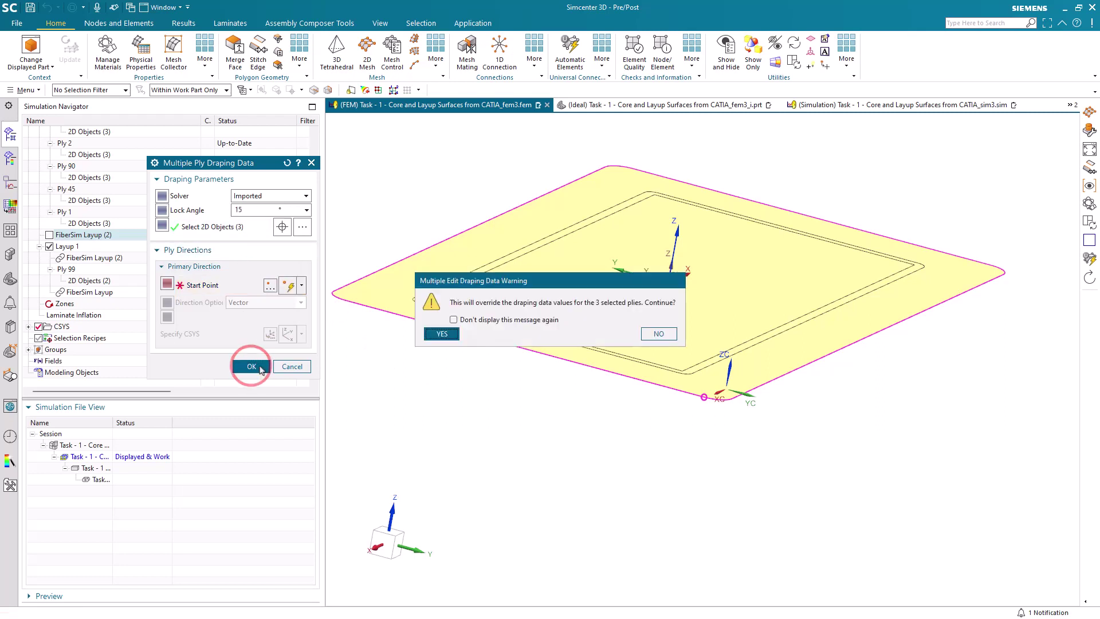
{"action": "left_click", "coordinate": [442, 335]}
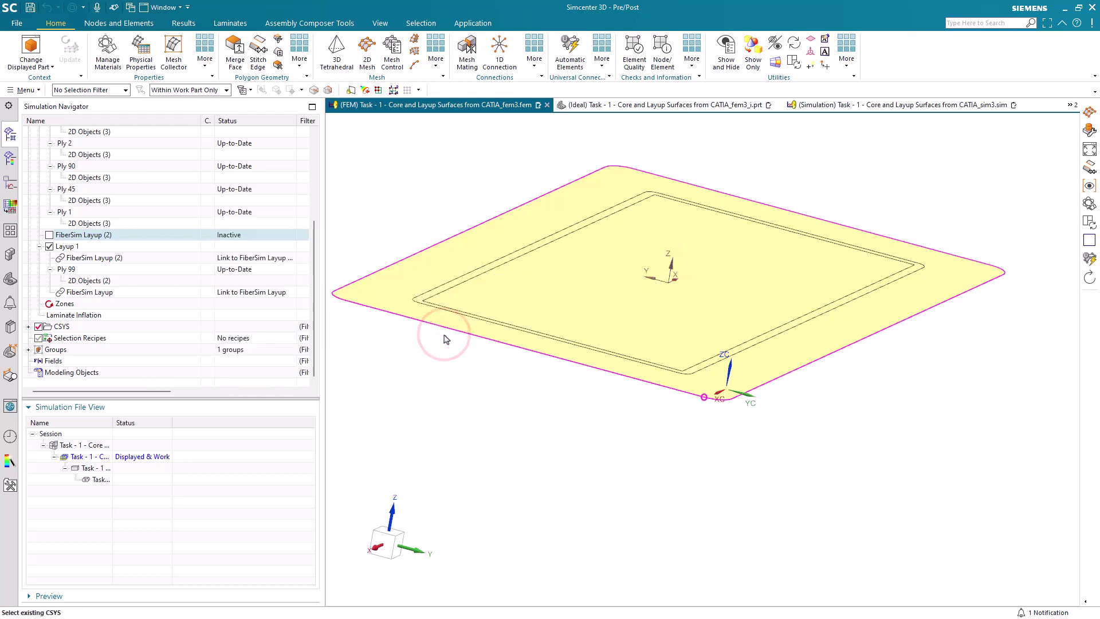
{"action": "left_click", "coordinate": [496, 494]}
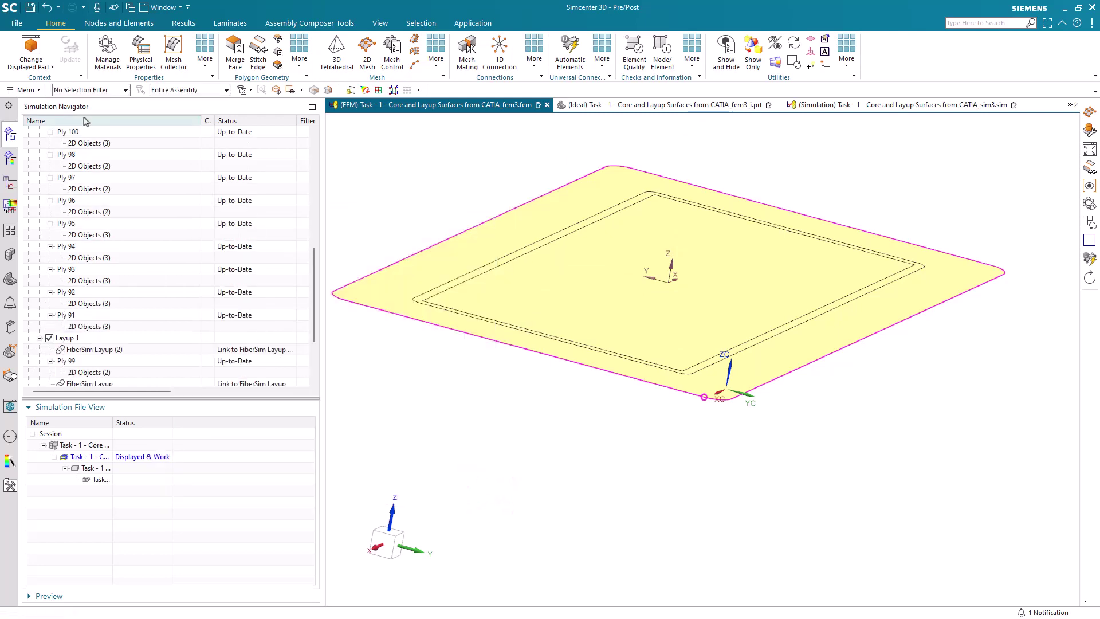
Update global layups and zones, giving 19 zones with 0 errors and 0 warnings, then close the report.
{"action": "left_click", "coordinate": [231, 23]}
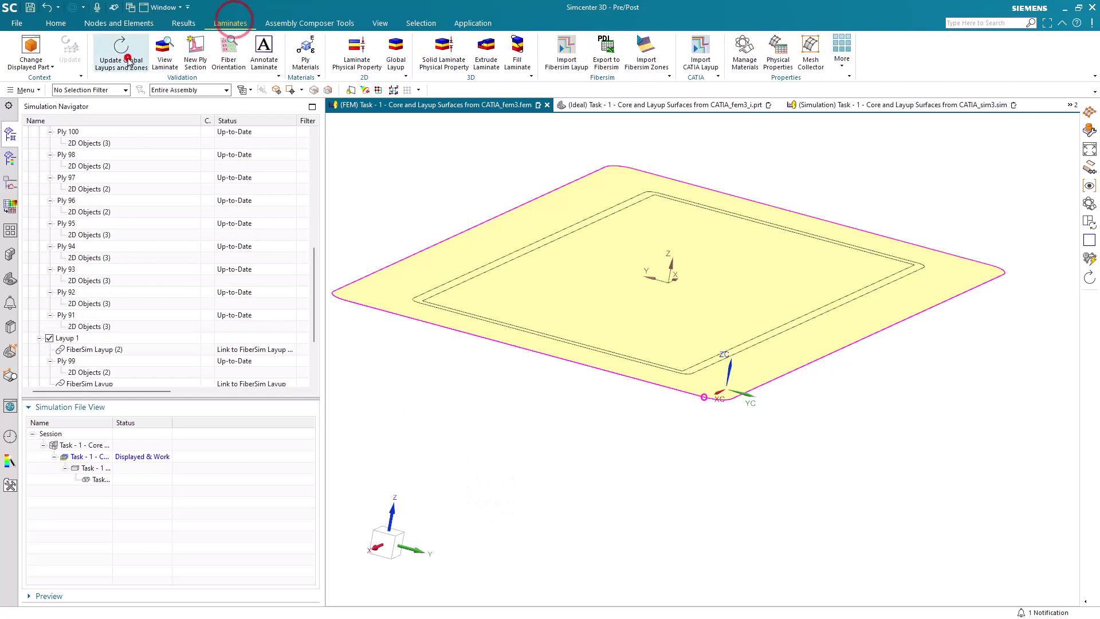
{"action": "left_click", "coordinate": [121, 50]}
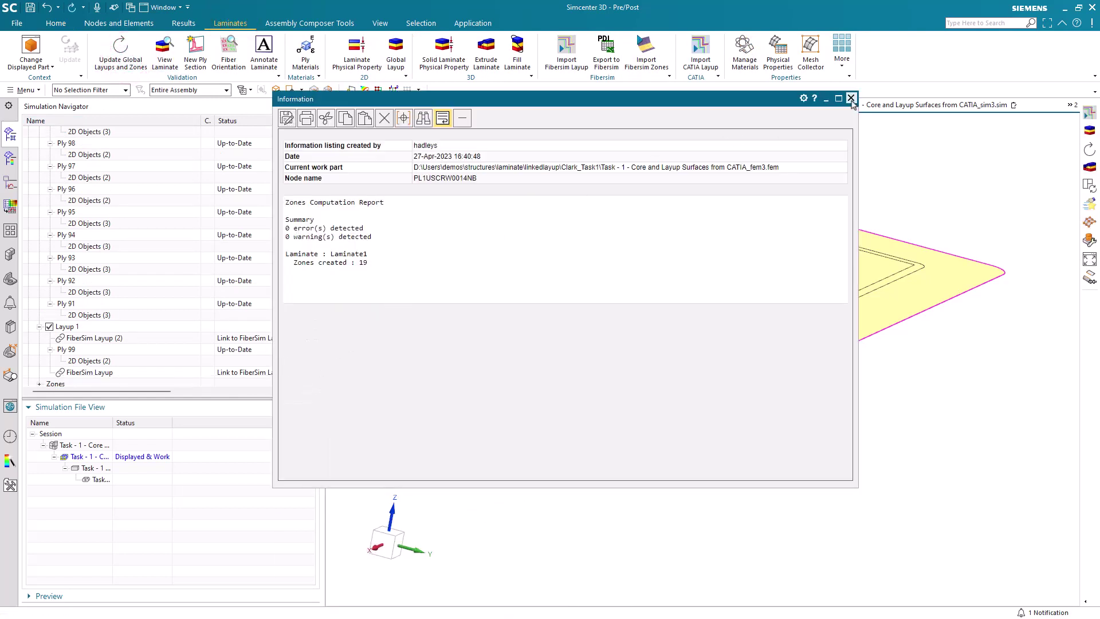
{"action": "left_click", "coordinate": [851, 99]}
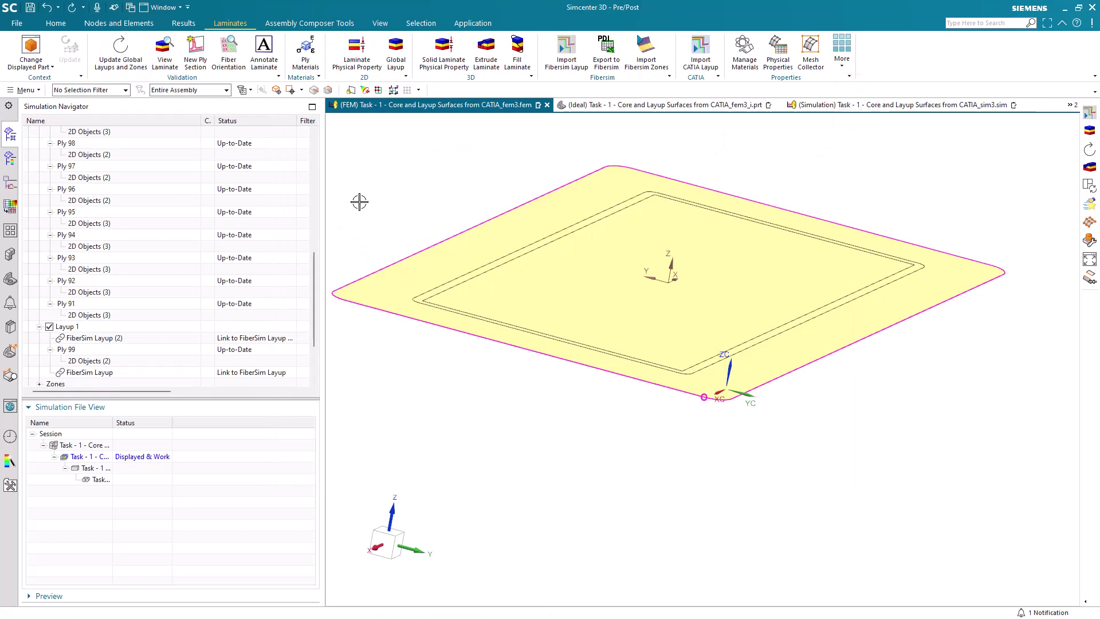
In the sim3.sim file, clone Solution 1 into Copy of Solution 1.
{"action": "left_click", "coordinate": [885, 105]}
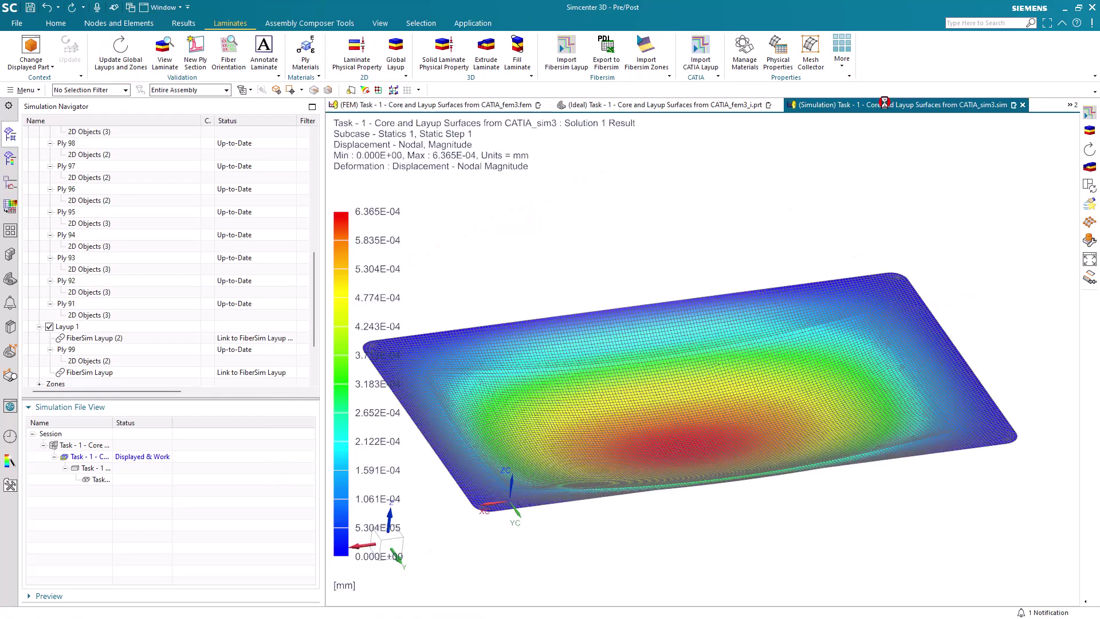
{"action": "right_click", "coordinate": [76, 272]}
{"action": "left_click", "coordinate": [101, 332]}
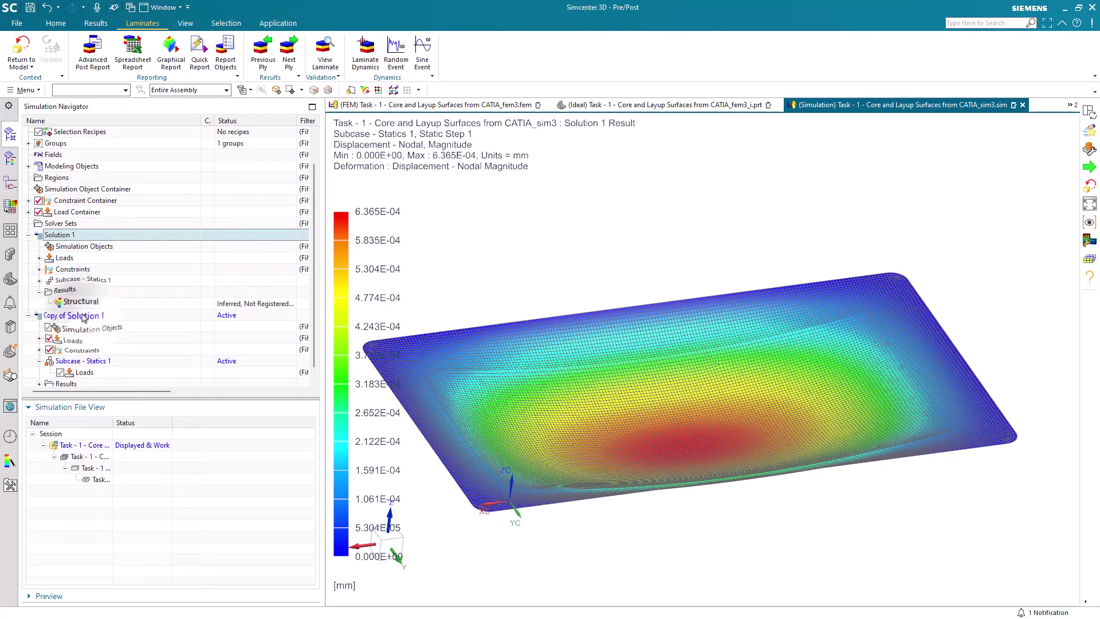
Solve Copy of Solution 1 with Nastran and close the job monitor and information report.
{"action": "right_click", "coordinate": [83, 317]}
{"action": "left_click", "coordinate": [106, 281]}
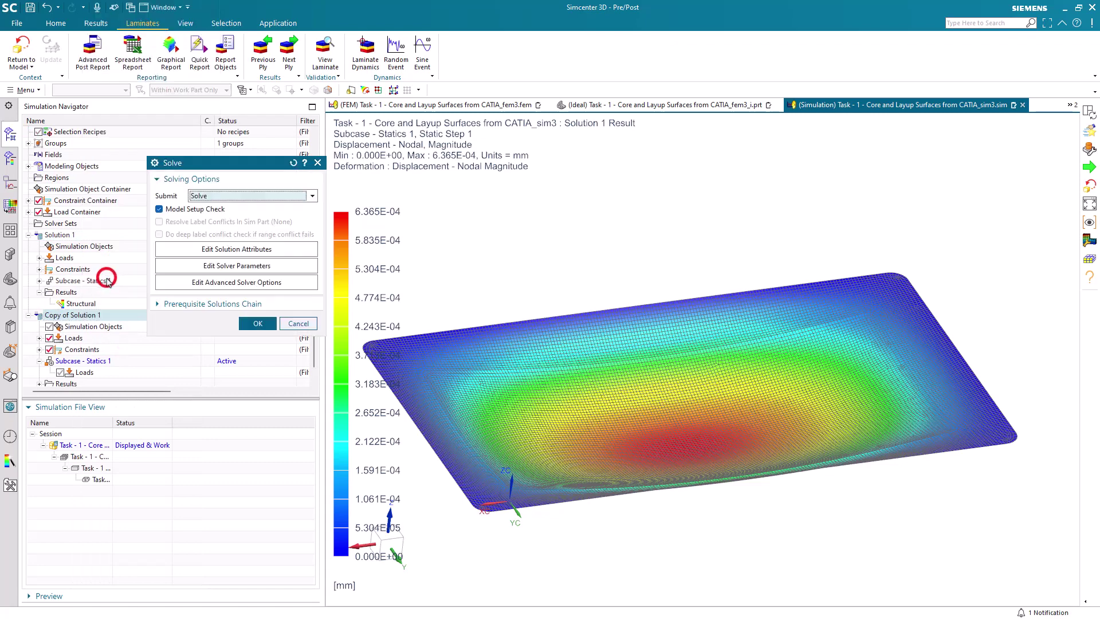
{"action": "left_click", "coordinate": [254, 325]}
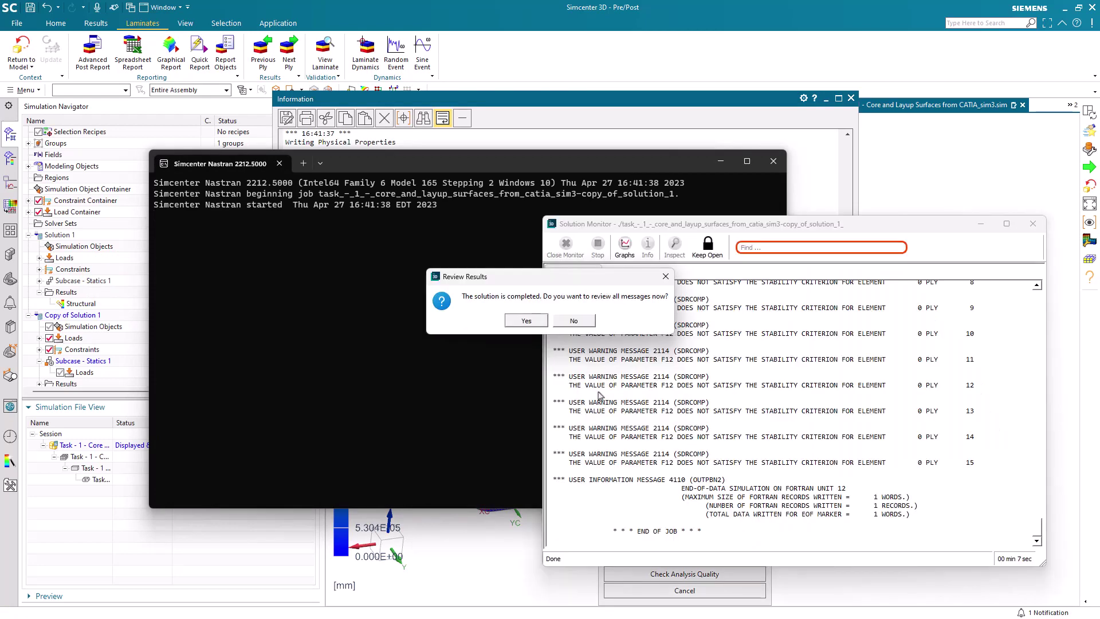
{"action": "left_click", "coordinate": [574, 321]}
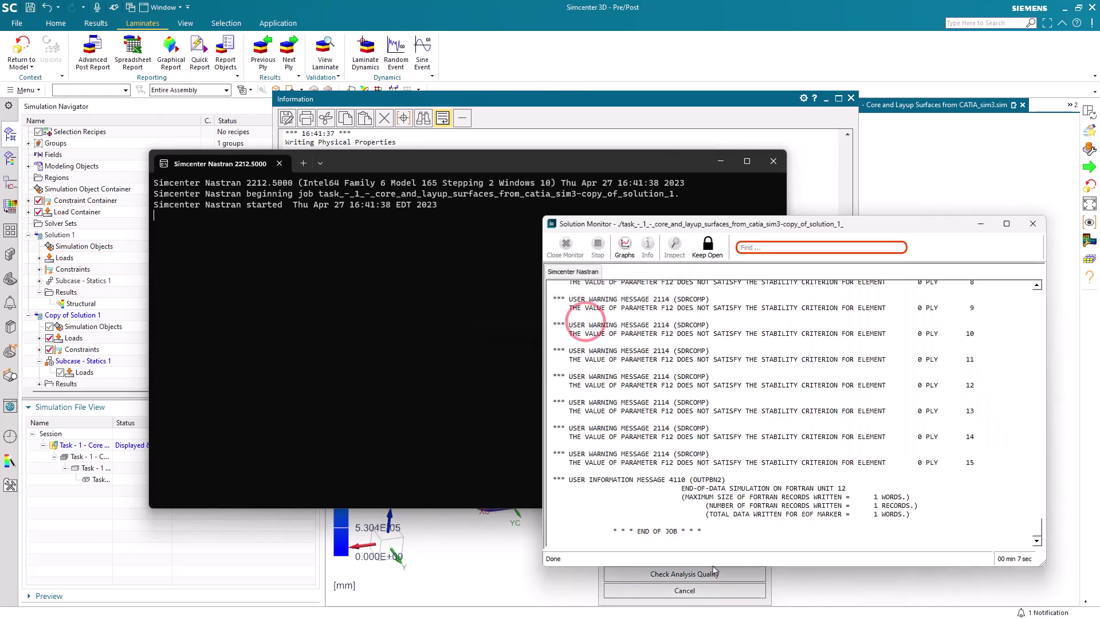
{"action": "left_click", "coordinate": [713, 588]}
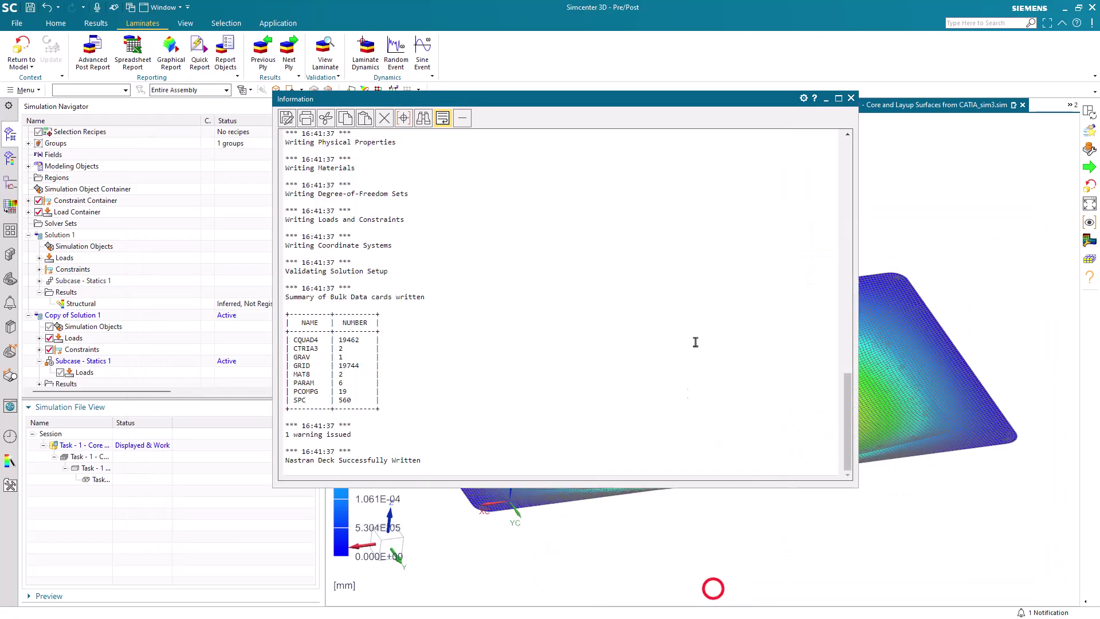
{"action": "left_click", "coordinate": [850, 98]}
Plot the copy's displacement magnitude (max 4.598E-04 mm) beside the original 6.365E-04 mm result, sharing one orientation.
{"action": "scroll", "coordinate": [111, 338], "scroll_direction": "down", "scroll_amount": 1}
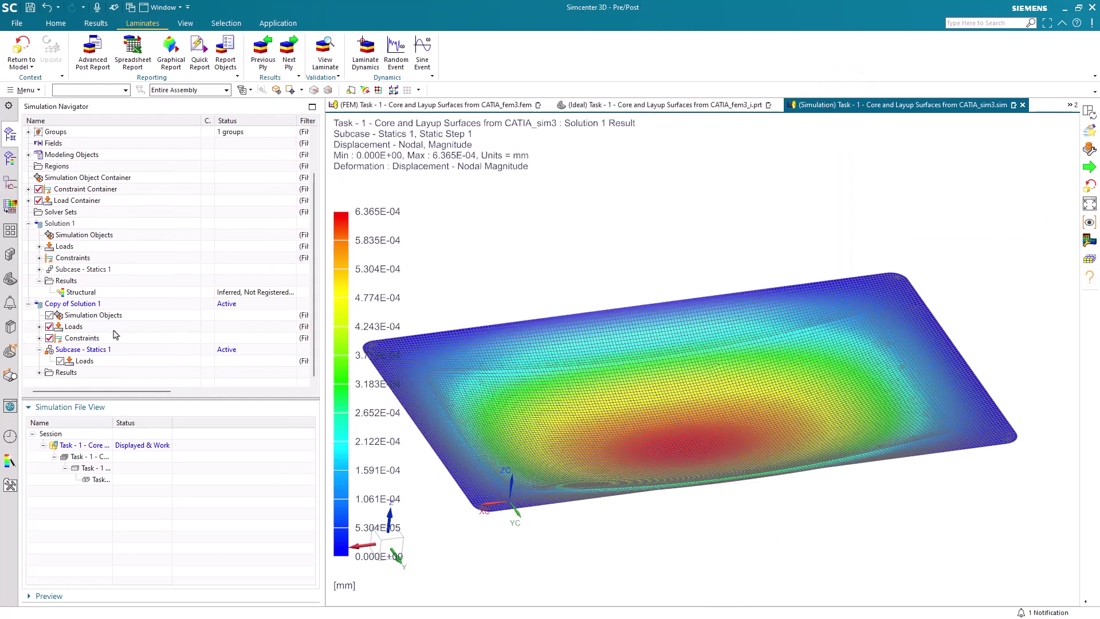
{"action": "left_click", "coordinate": [39, 373]}
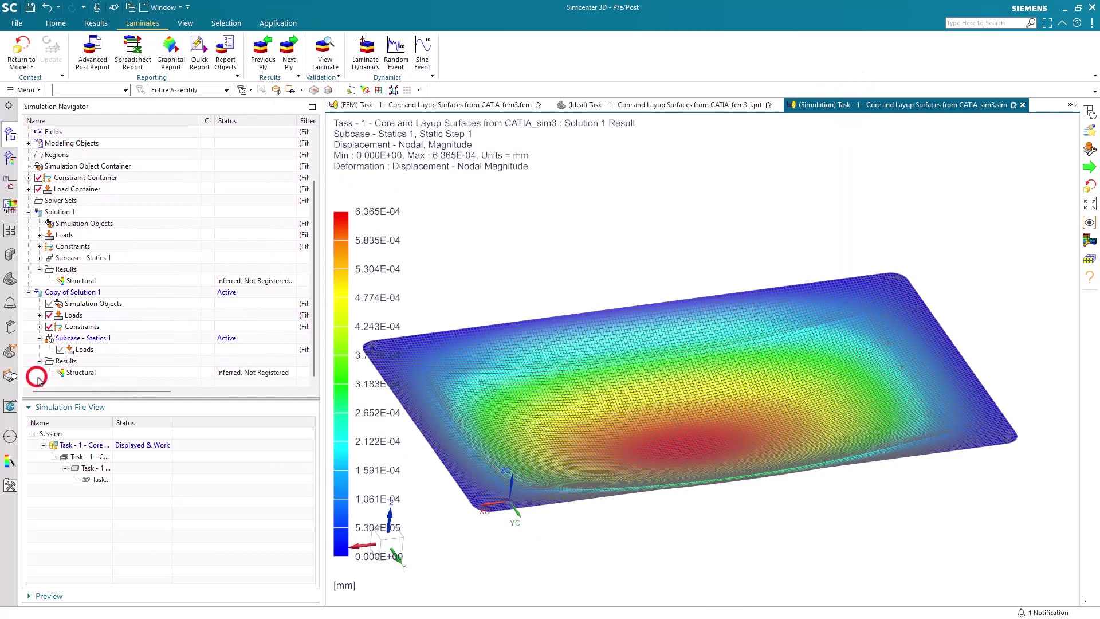
{"action": "double_click", "coordinate": [69, 372]}
{"action": "left_click", "coordinate": [39, 372]}
{"action": "left_click", "coordinate": [51, 383]}
{"action": "left_click_drag", "start_coordinate": [85, 430], "coordinate": [669, 355]}
{"action": "left_click", "coordinate": [110, 60]}
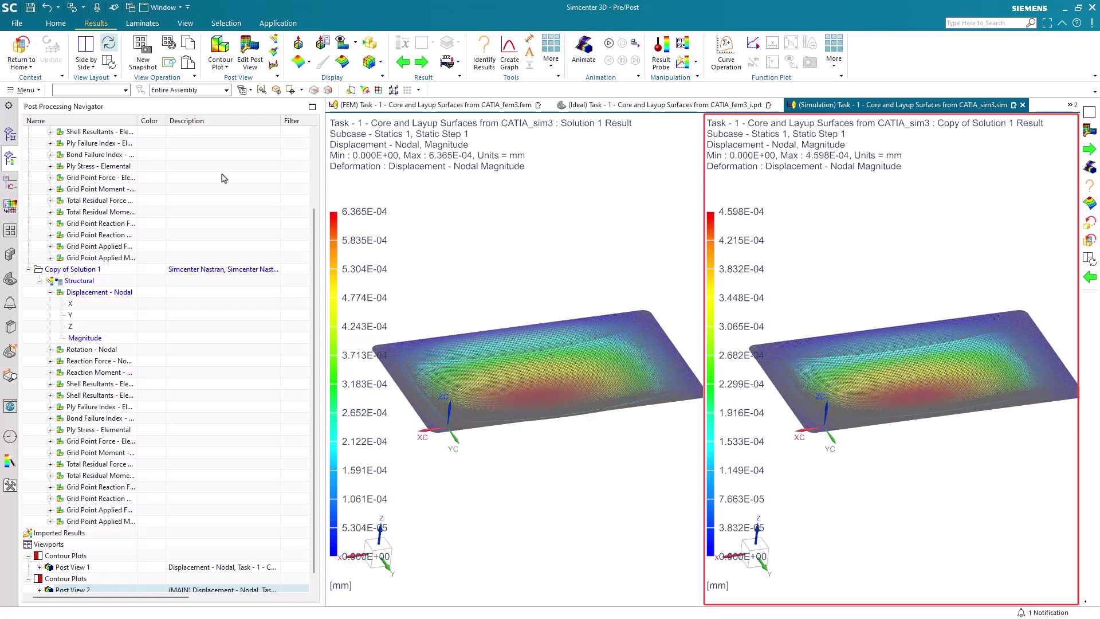
Return to a single viewport and switch back to the FEM model.
{"action": "left_click", "coordinate": [100, 72]}
{"action": "left_click", "coordinate": [83, 81]}
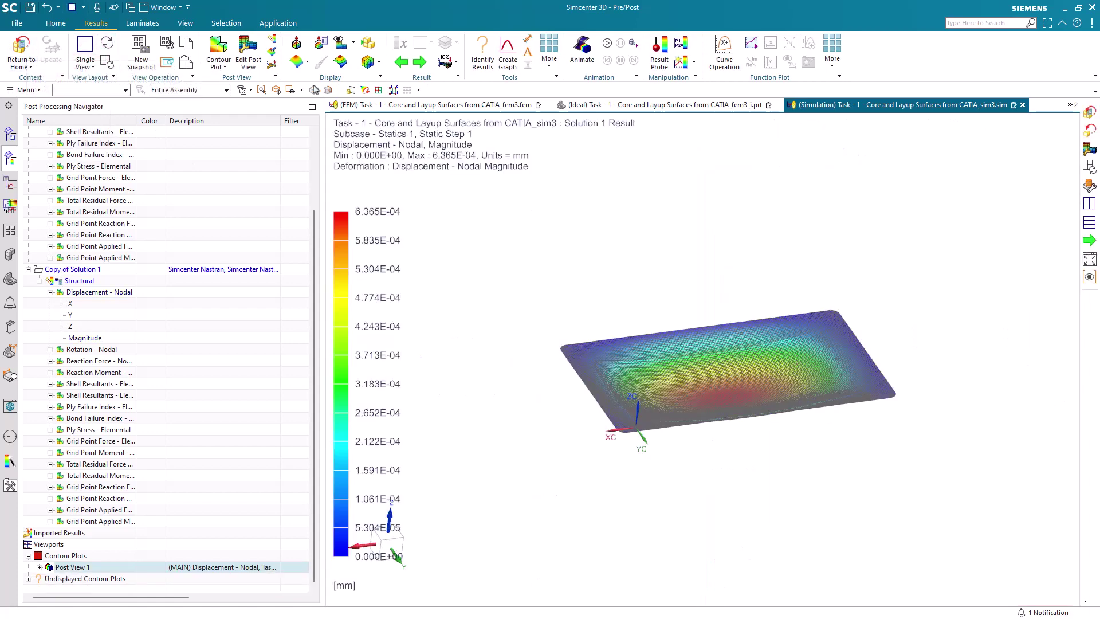
{"action": "left_click", "coordinate": [448, 104]}
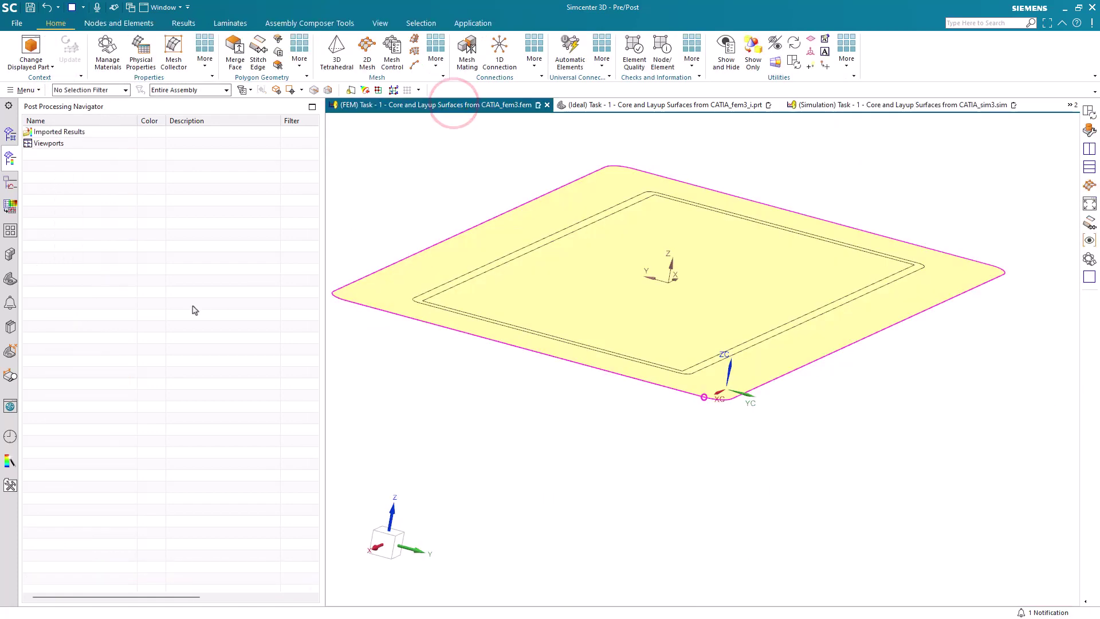
Export FiberSim Layup (2) plies to Fibersim, choosing Task1_LAM002.h5 as the target file.
{"action": "left_click", "coordinate": [10, 135]}
{"action": "scroll", "coordinate": [80, 238], "scroll_direction": "up", "scroll_amount": 4}
{"action": "left_click", "coordinate": [84, 200]}
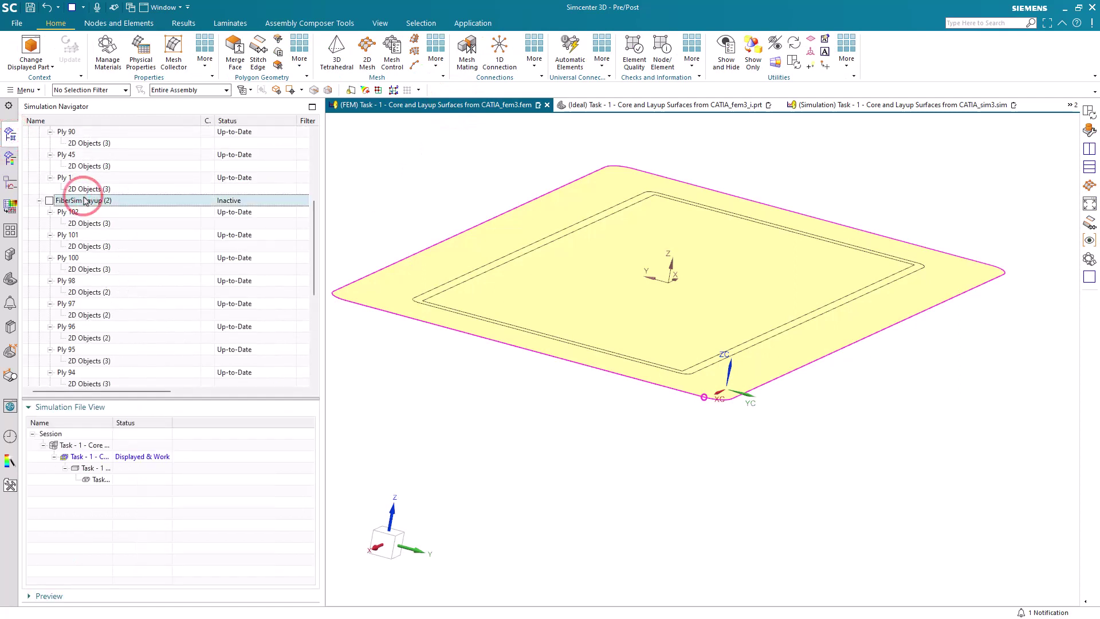
{"action": "right_click", "coordinate": [85, 201]}
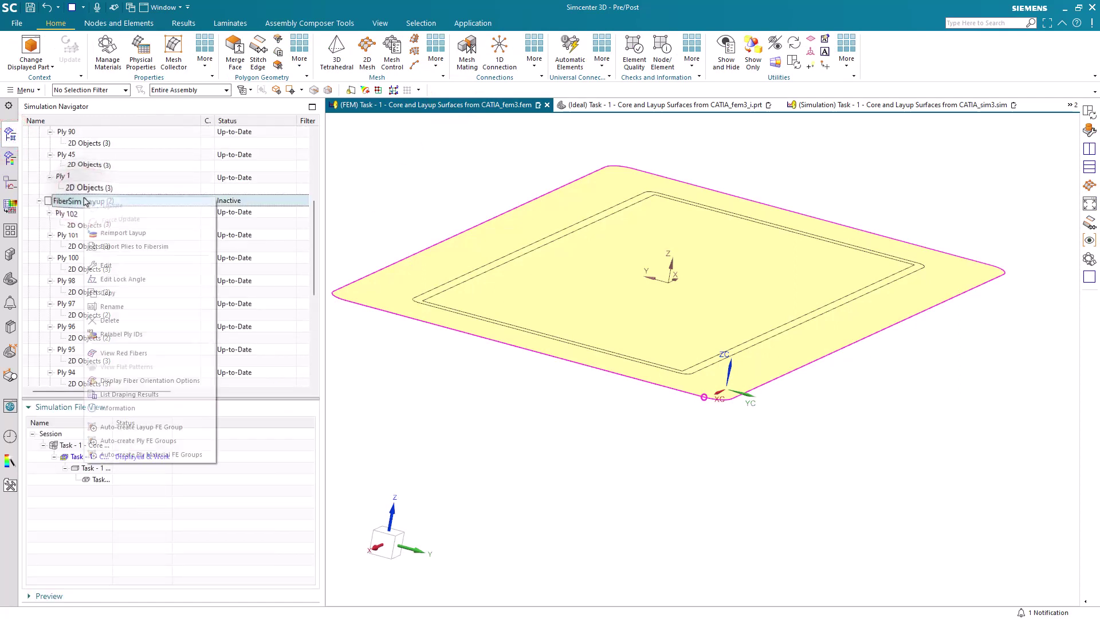
{"action": "left_click", "coordinate": [126, 246]}
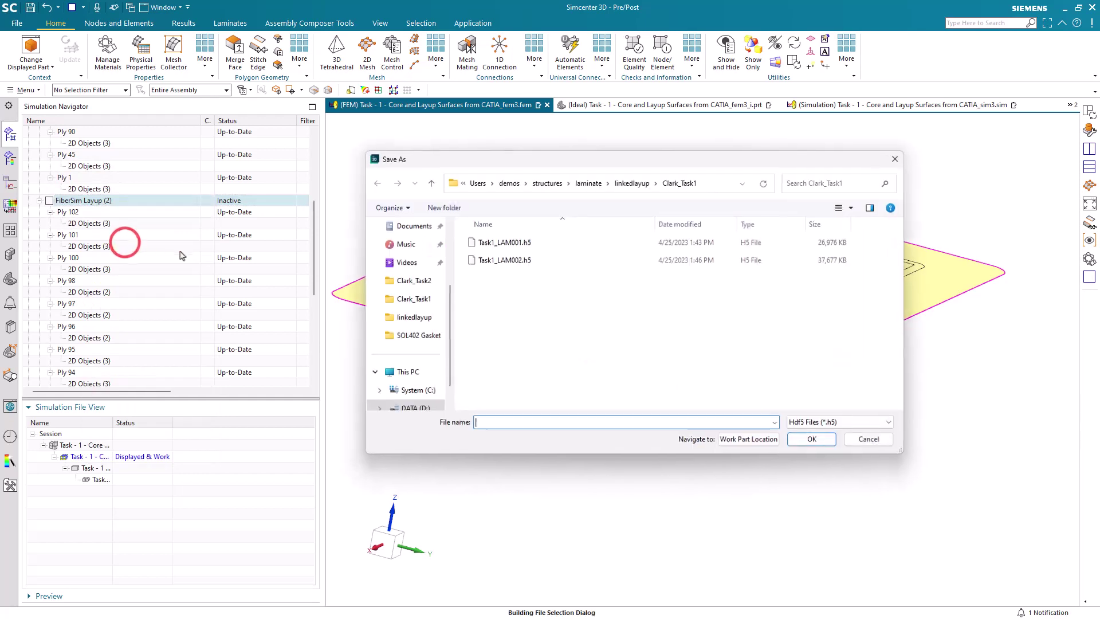
{"action": "left_click", "coordinate": [502, 268]}
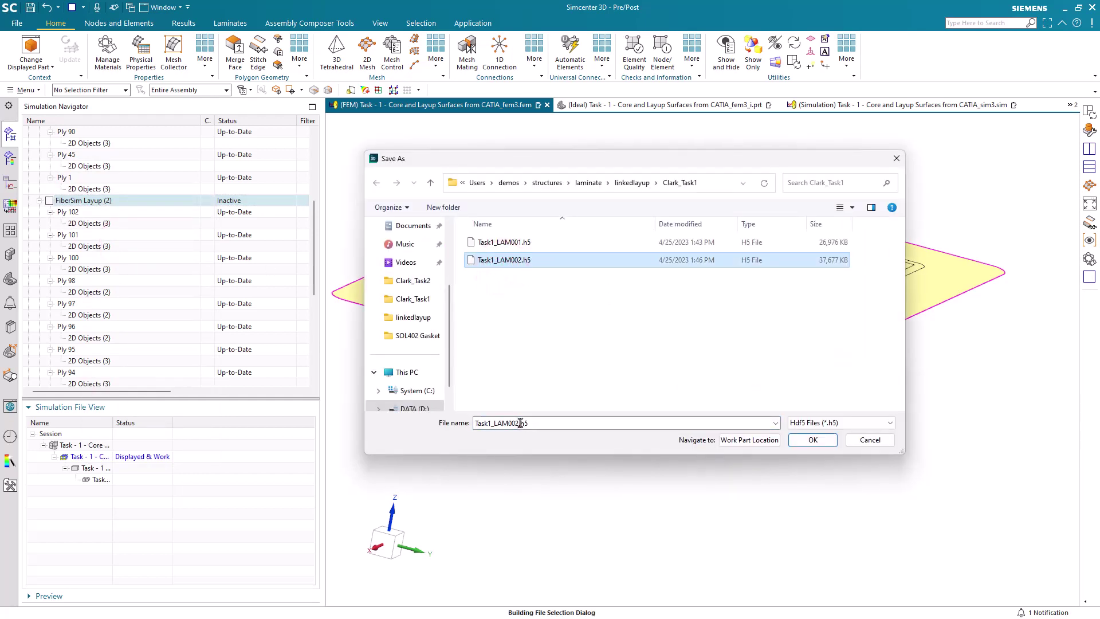